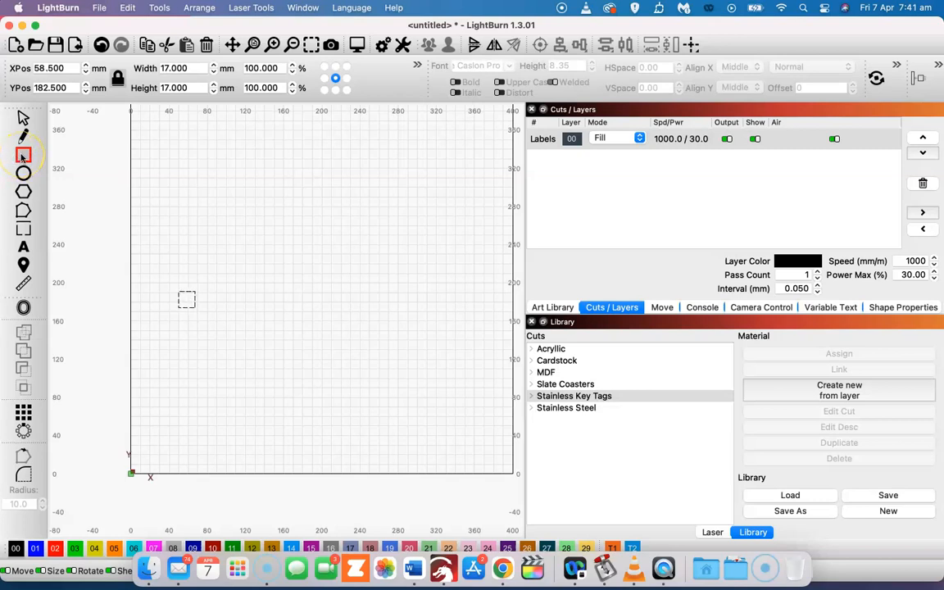
- Reduce the drawn square to 5 mm wide and 5 mm high
left_click(214, 73)
left_click(214, 73)
left_click(214, 73)
left_click(214, 73)
left_click(214, 73)
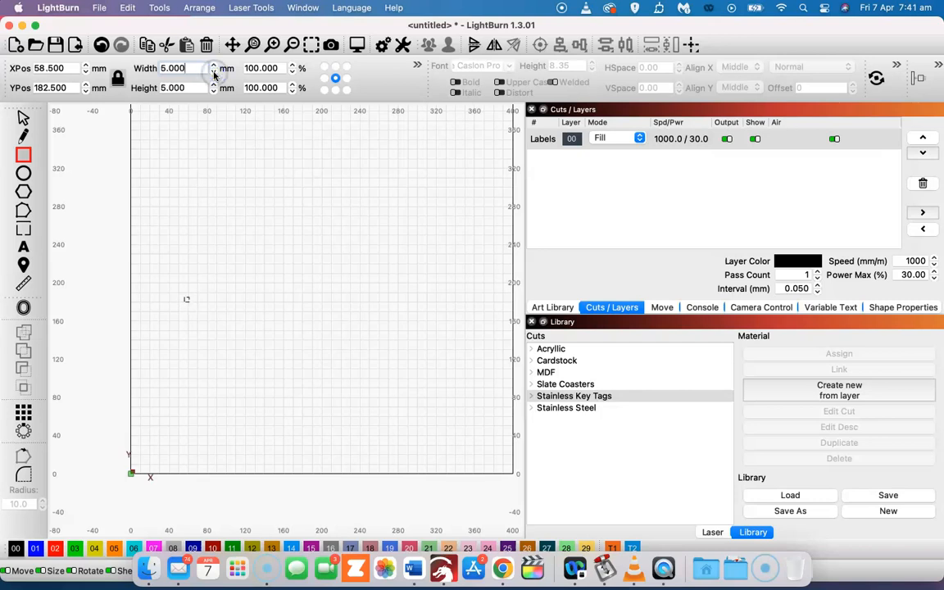
- Enlarge the view around the 5 mm square and select the square
left_click(252, 44)
left_click(232, 44)
left_click_drag(151, 188, 270, 194)
left_click(273, 45)
left_click(273, 45)
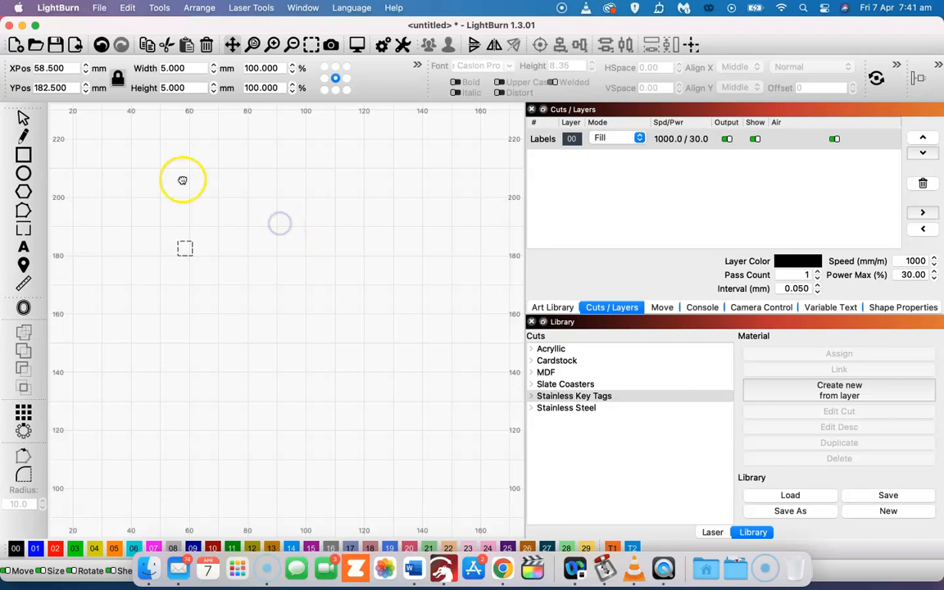
left_click(23, 117)
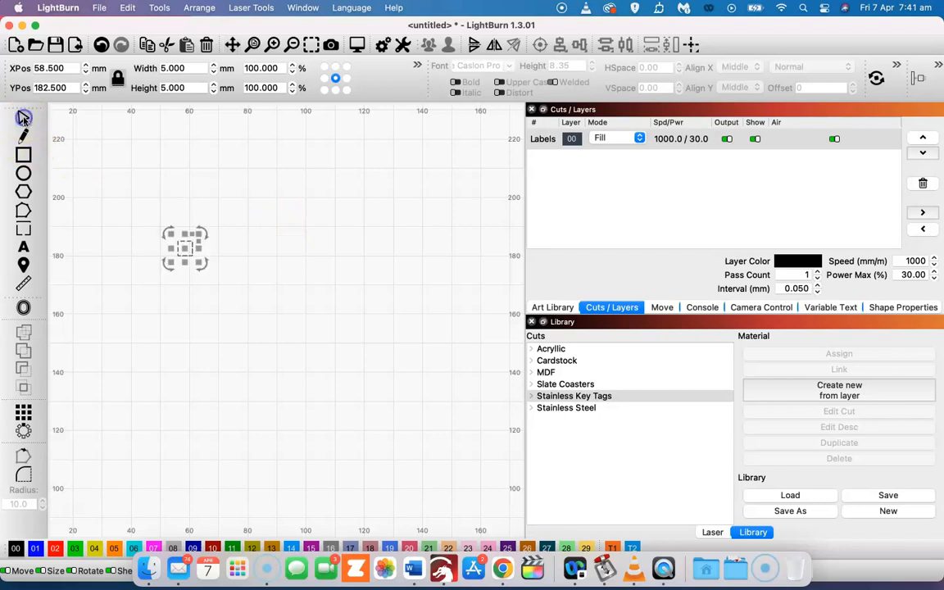
left_click(222, 342)
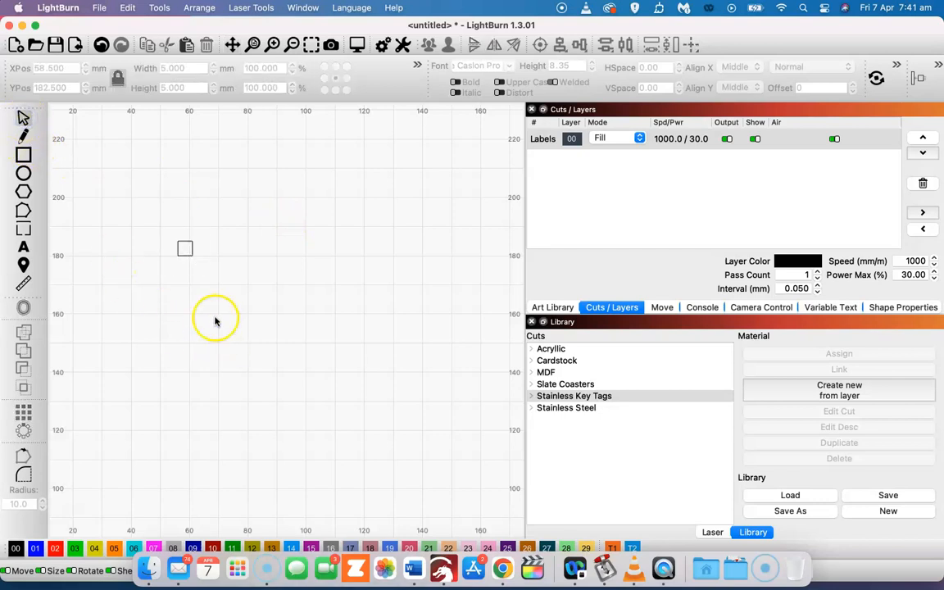
left_click(188, 253)
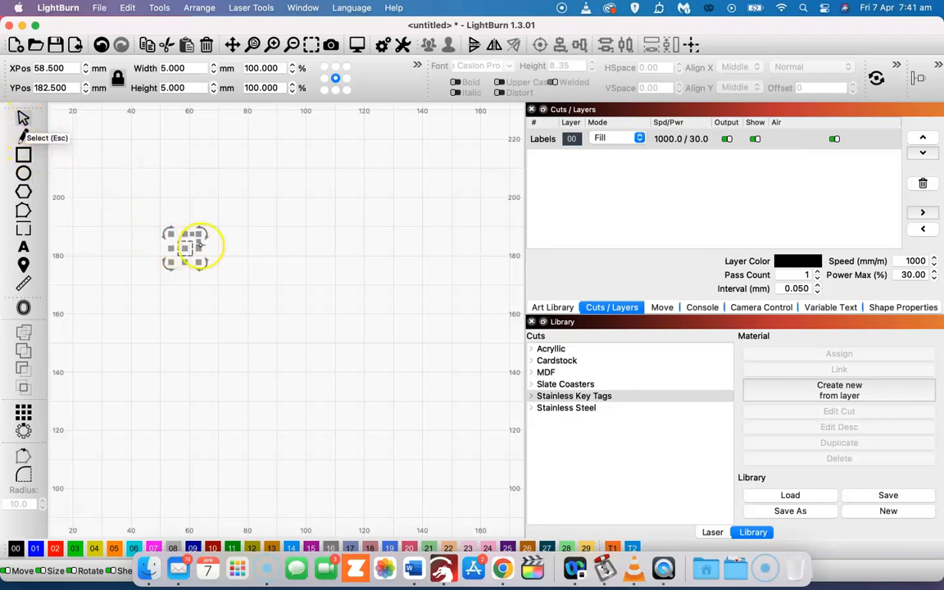
left_click(248, 255)
left_click(195, 255)
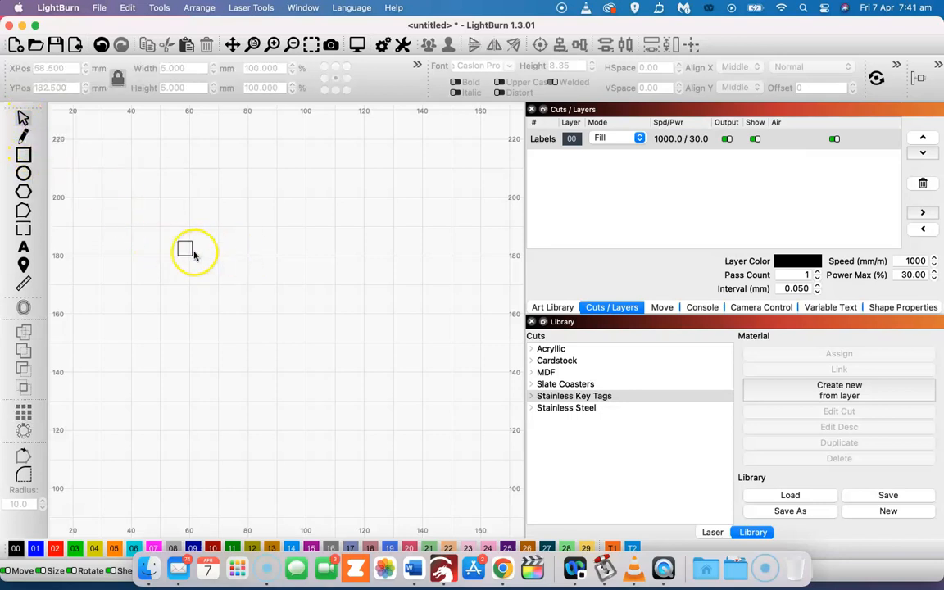
left_click(192, 252)
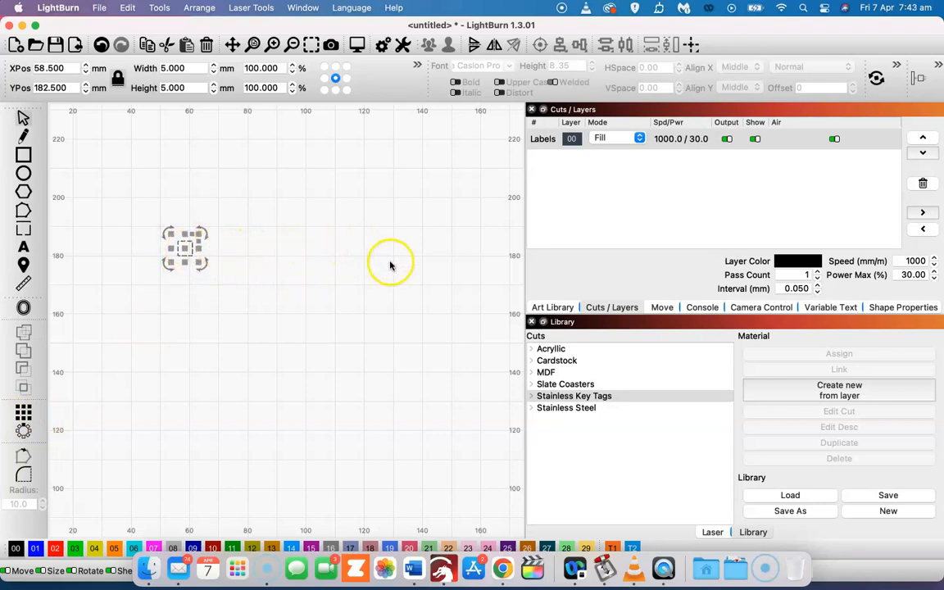
- Start a grid array of the selected square with 3 mm X spacing and 8 columns
left_click(24, 414)
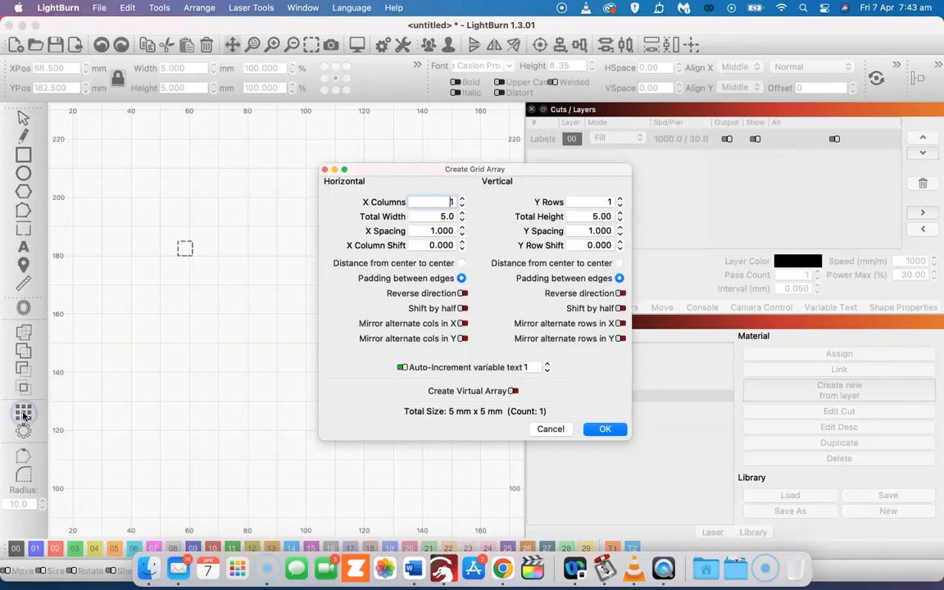
left_click_drag(369, 178, 477, 131)
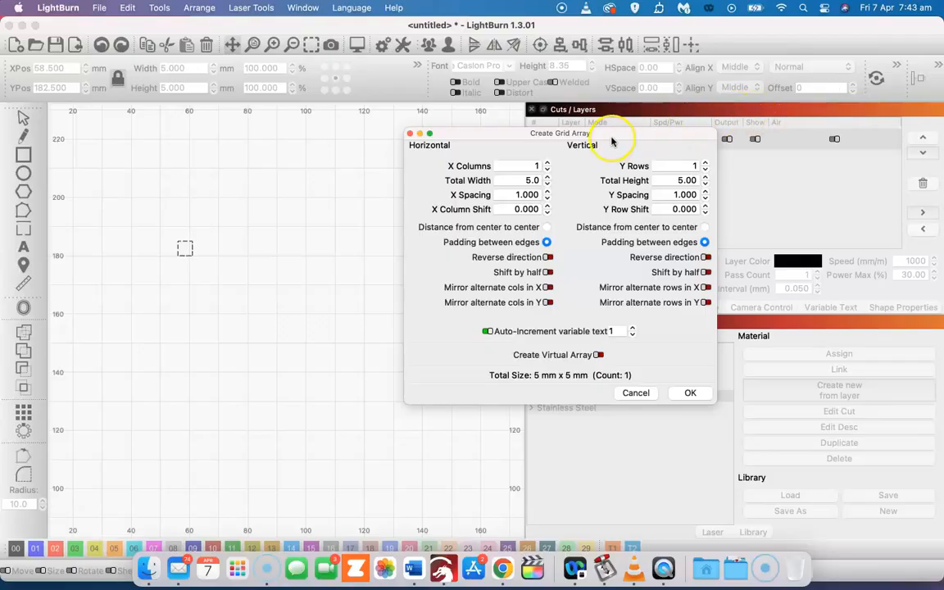
left_click_drag(612, 142, 615, 127)
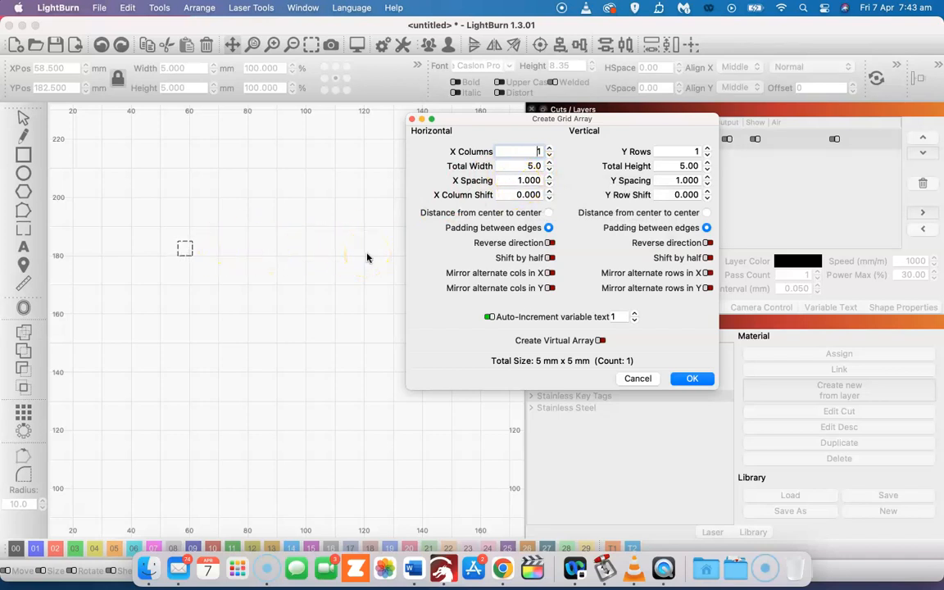
left_click(549, 177)
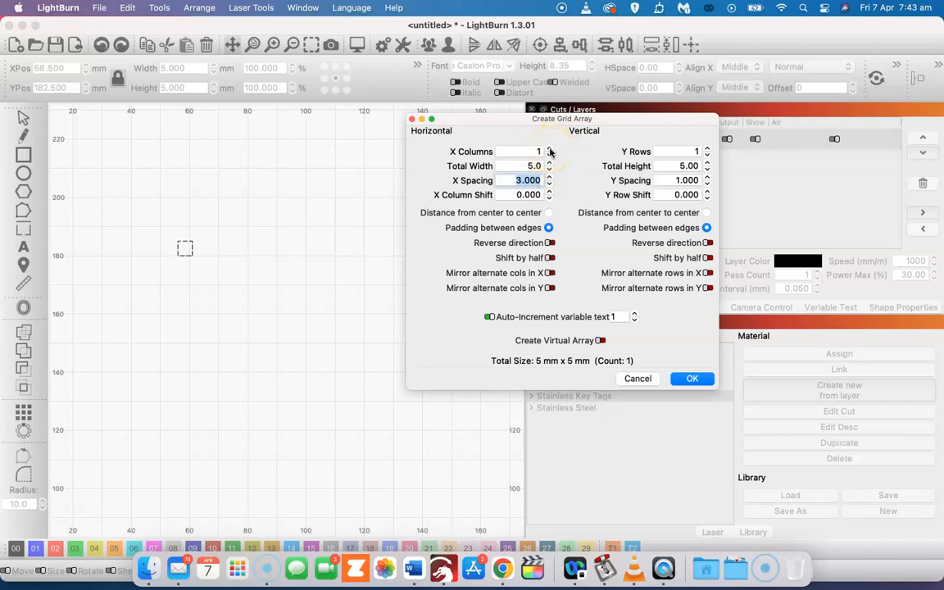
left_click(549, 150)
left_click(550, 150)
left_click(549, 149)
left_click(550, 149)
left_click(549, 149)
left_click(549, 150)
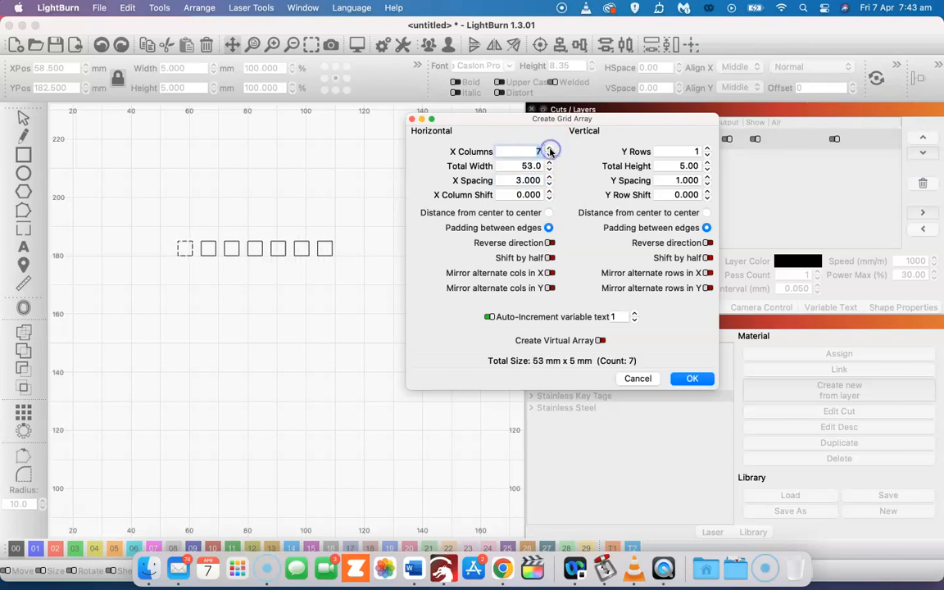
left_click(549, 149)
- Set the grid array's Y spacing to 3 mm and reverse its vertical direction so rows build downward
left_click_drag(551, 123, 636, 211)
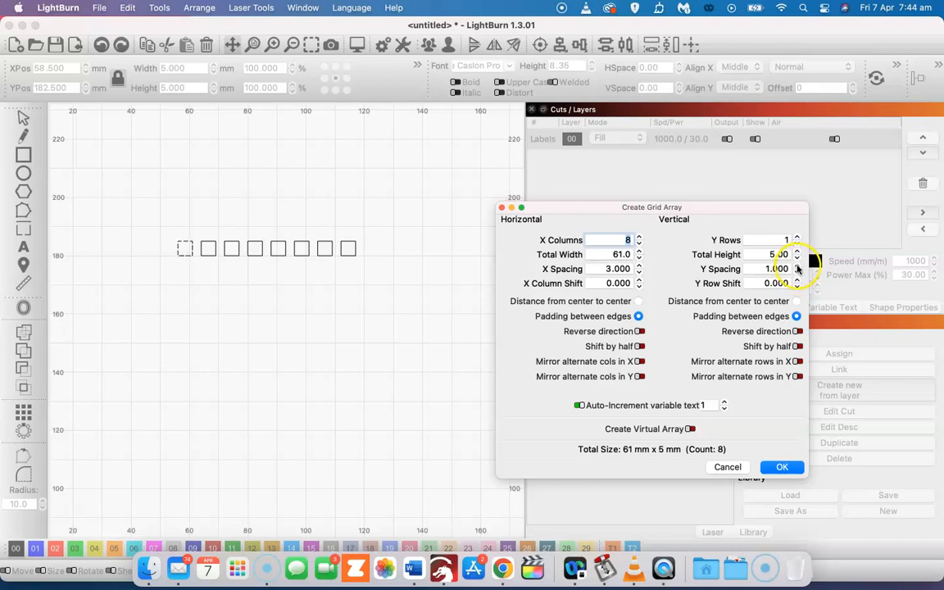
left_click(797, 266)
left_click(797, 266)
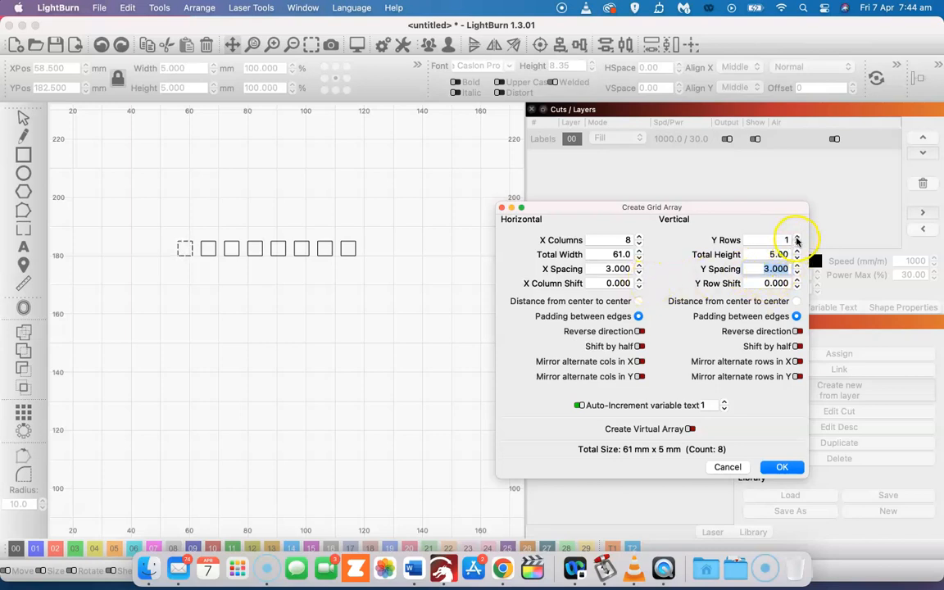
left_click(797, 237)
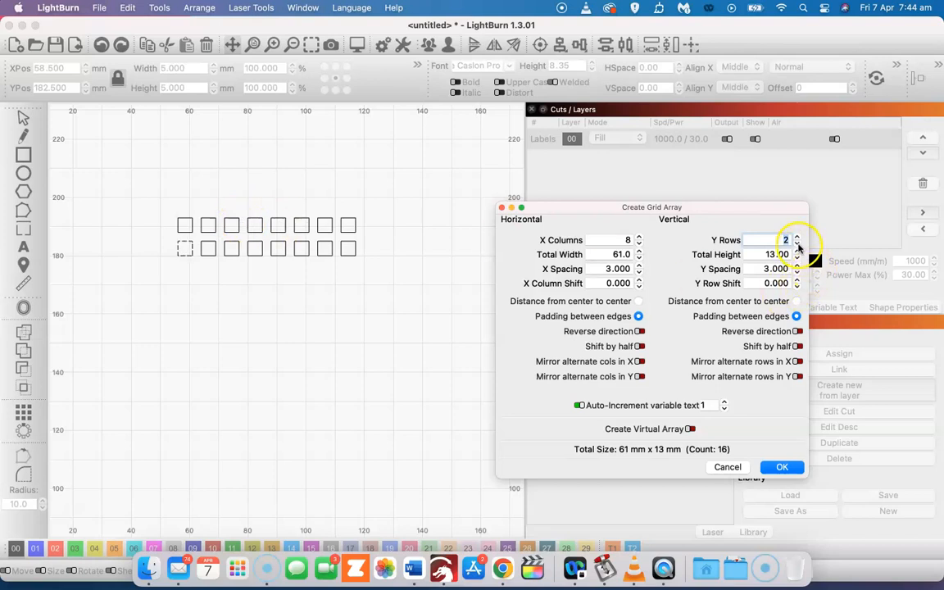
left_click(798, 244)
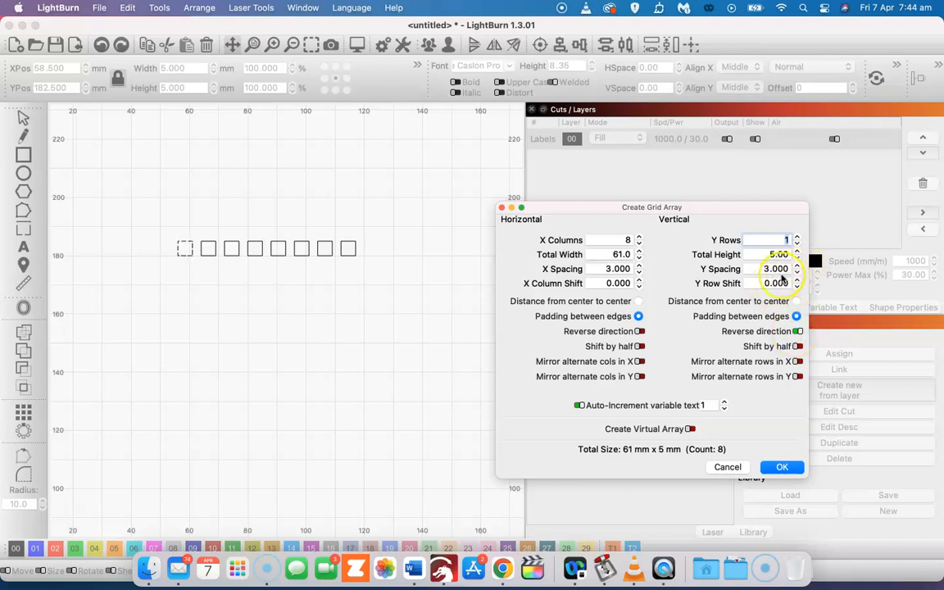
- Set the grid array to 7 rows, create it and clear the selection
left_click(797, 237)
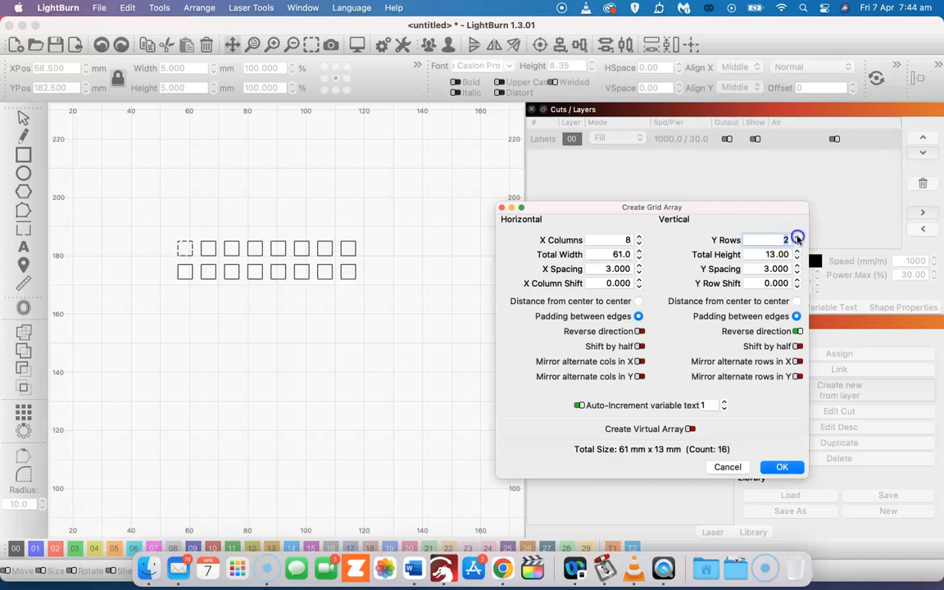
left_click(798, 237)
left_click(798, 237)
left_click(798, 236)
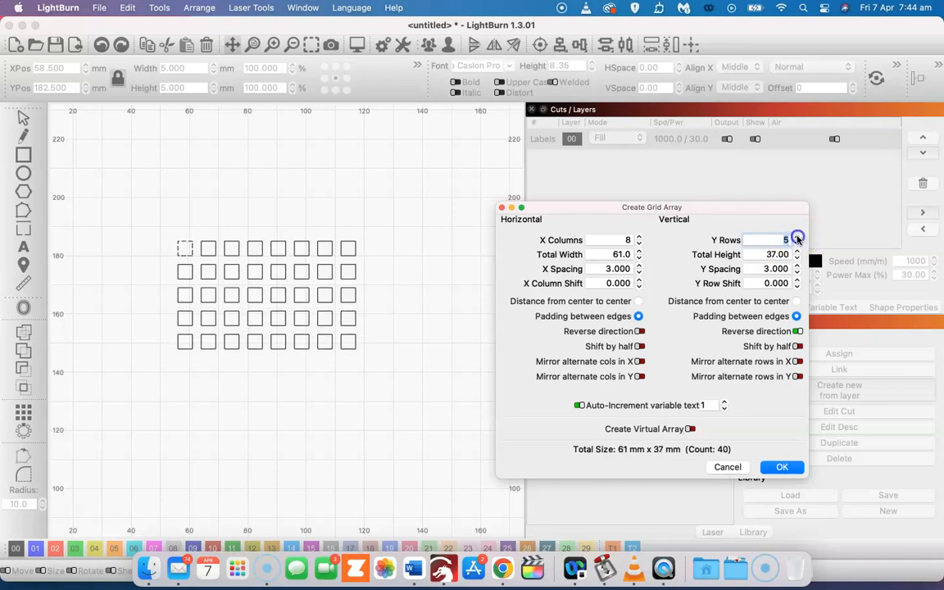
left_click(797, 237)
left_click(798, 237)
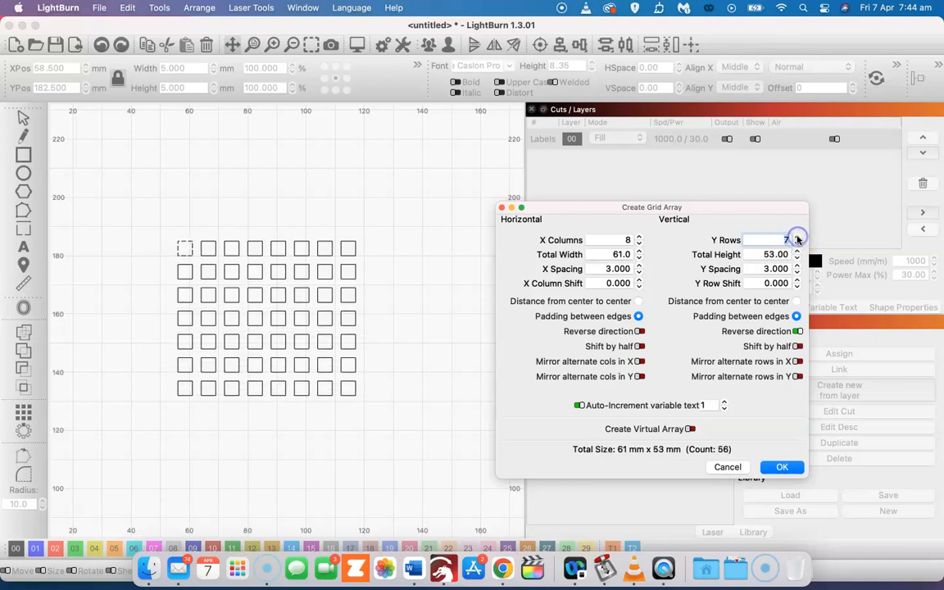
left_click(778, 467)
left_click(771, 474)
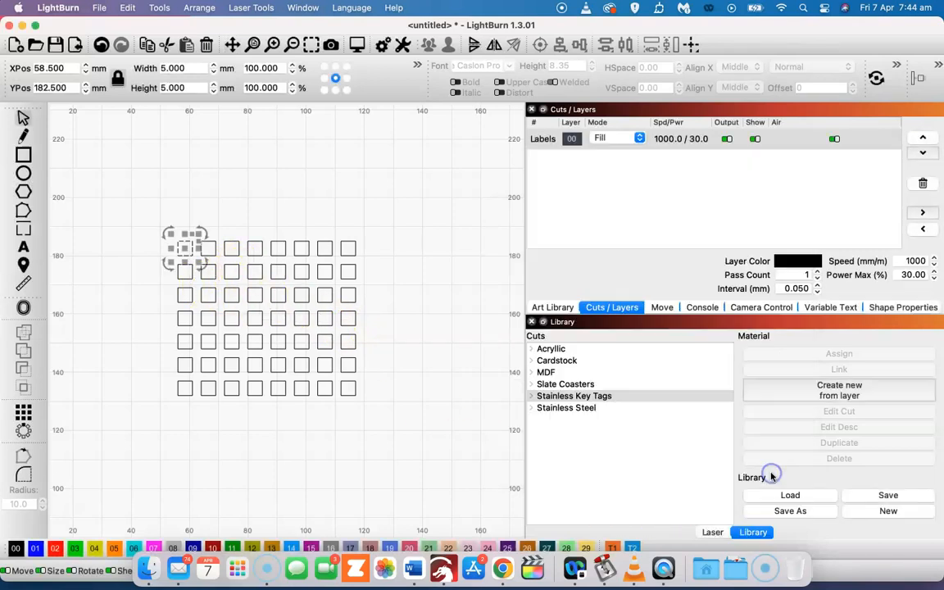
left_click(443, 384)
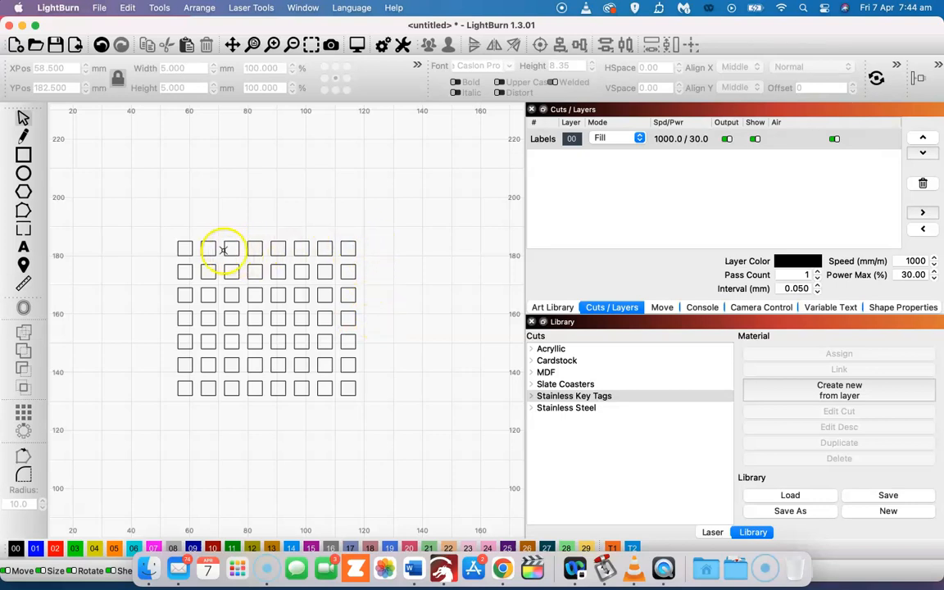
- Assign the top row of squares to layer 01 and the second row to layer 02
left_click_drag(387, 244, 185, 250)
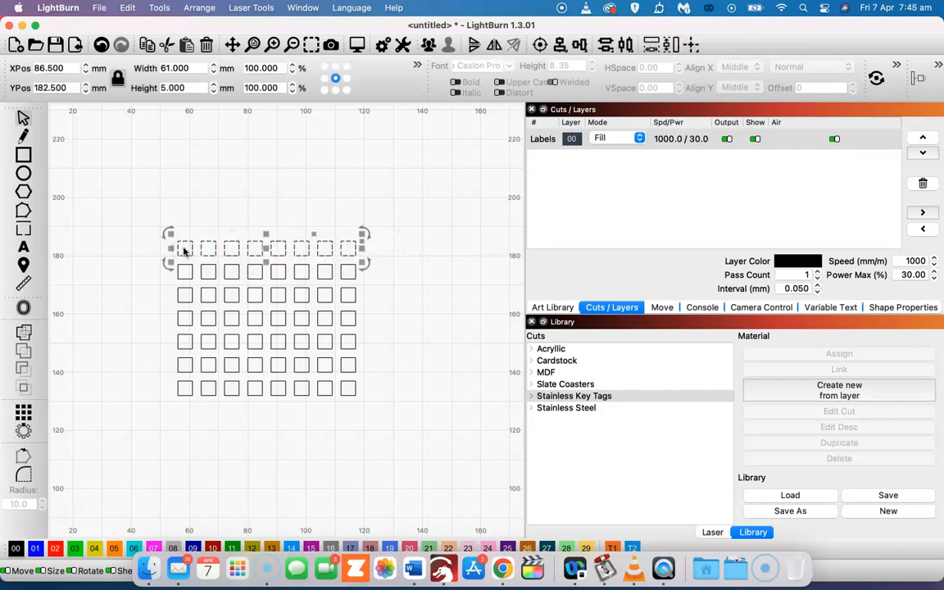
left_click(385, 245)
left_click_drag(385, 248, 168, 252)
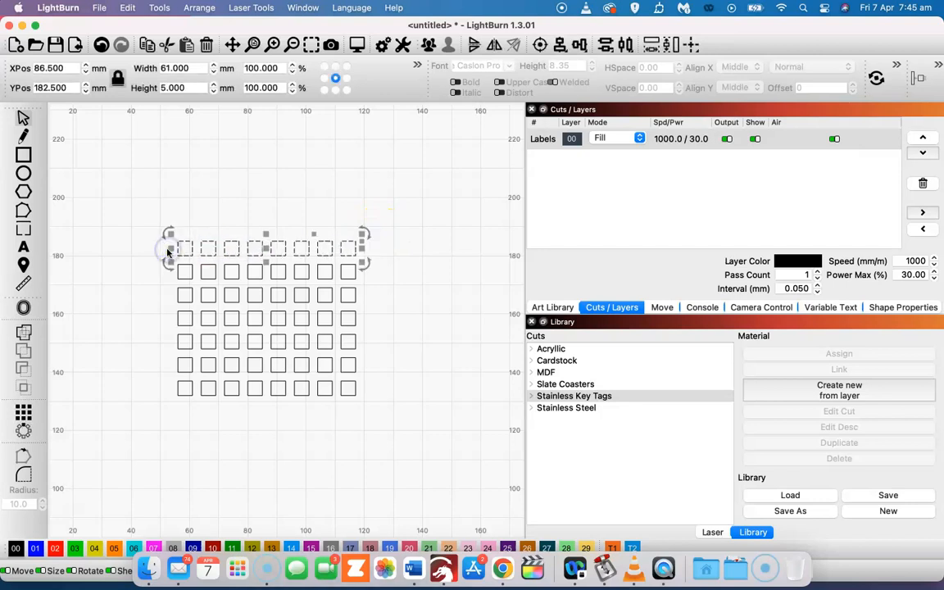
left_click(34, 549)
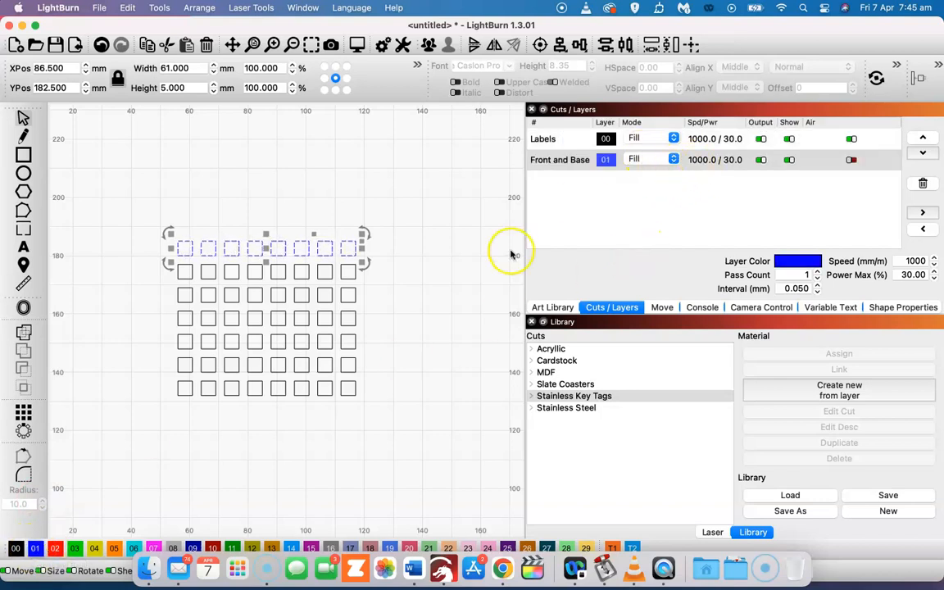
left_click_drag(376, 274, 147, 273)
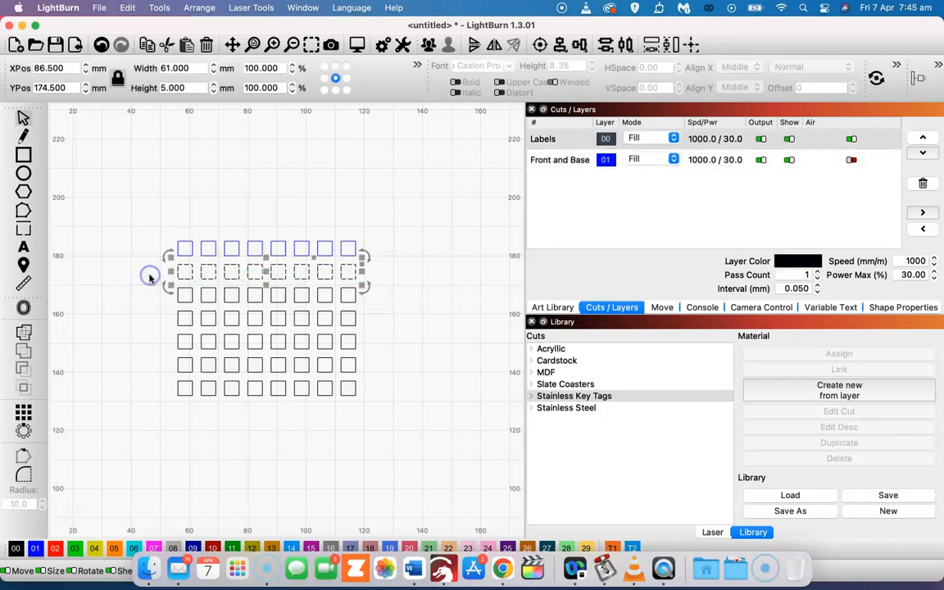
left_click(54, 550)
- Assign the third row of squares to layer 03 and the fourth row to layer 05
left_click(359, 337)
left_click_drag(369, 303, 162, 296)
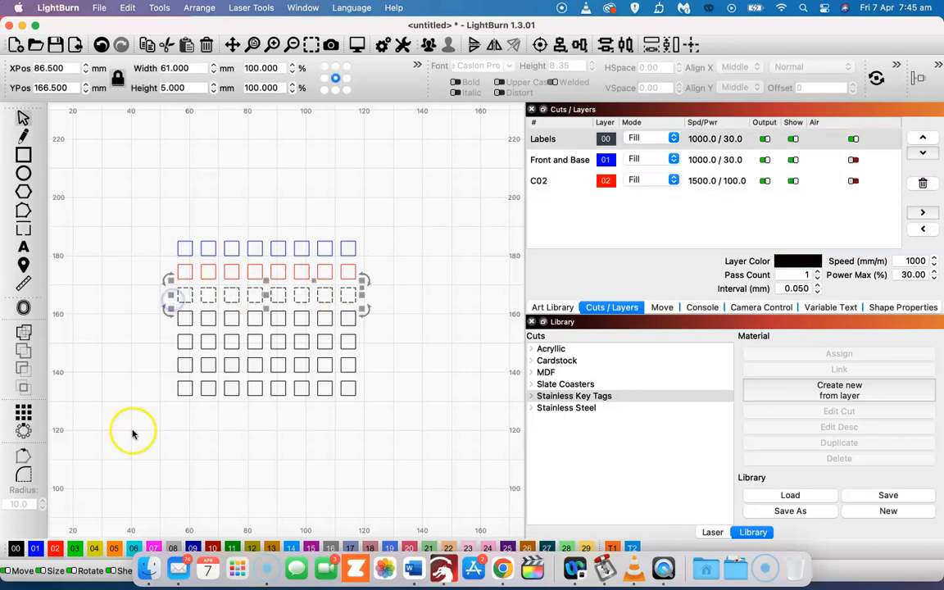
left_click(75, 549)
left_click_drag(377, 317, 172, 321)
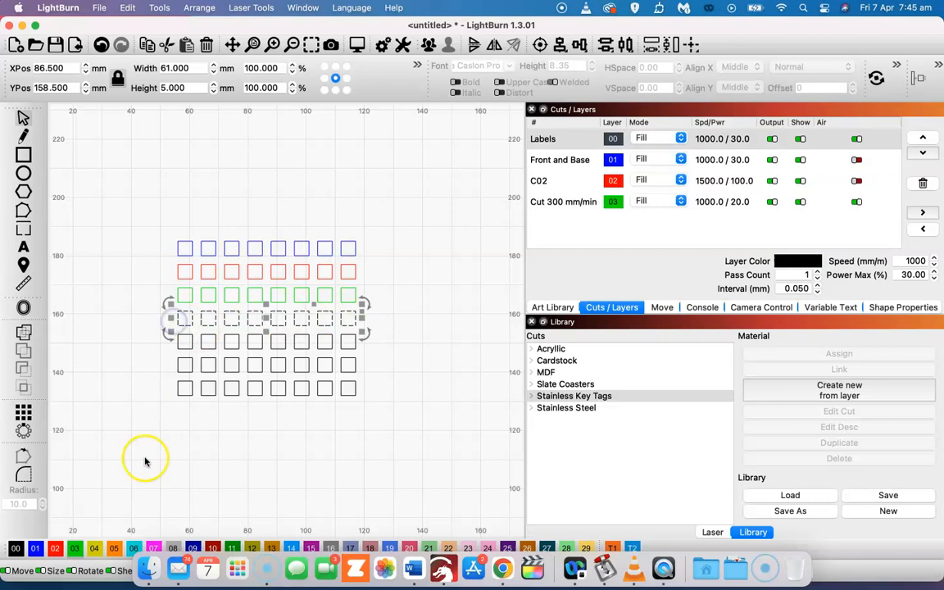
left_click(115, 549)
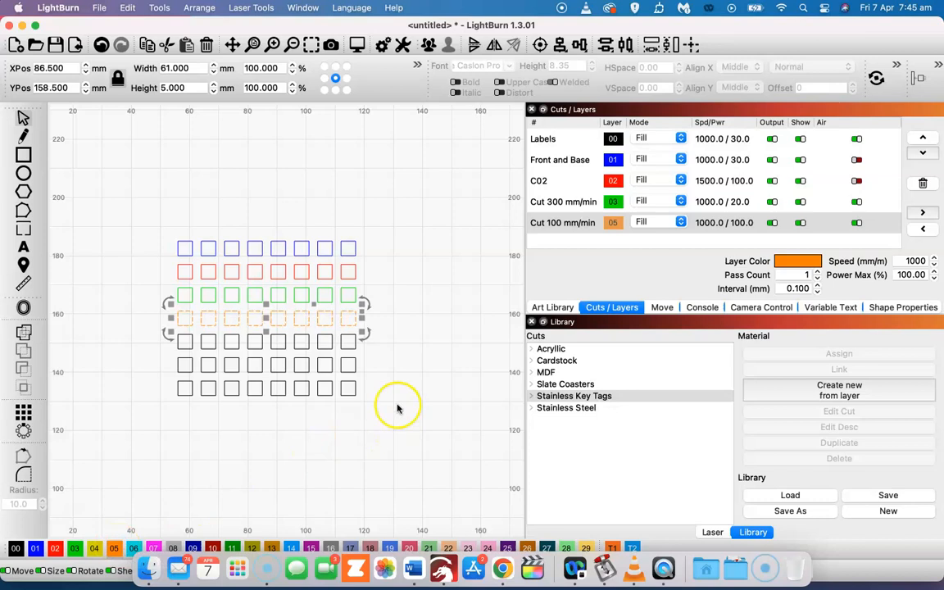
- Assign the fifth row of squares to layer 06 and the sixth row to layer 07
left_click_drag(348, 337, 164, 345)
left_click(133, 549)
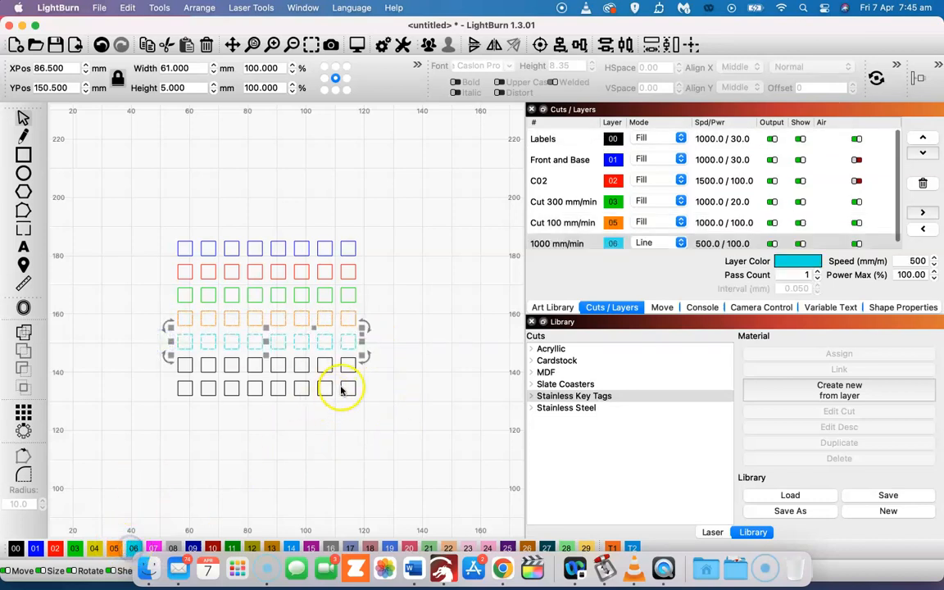
left_click_drag(370, 368, 165, 364)
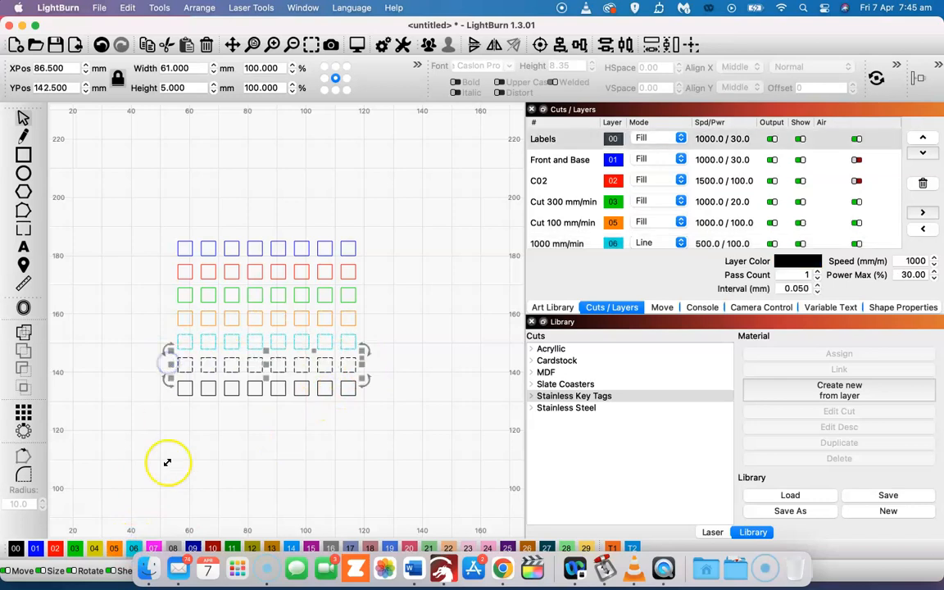
left_click(153, 547)
left_click_drag(366, 380, 198, 397)
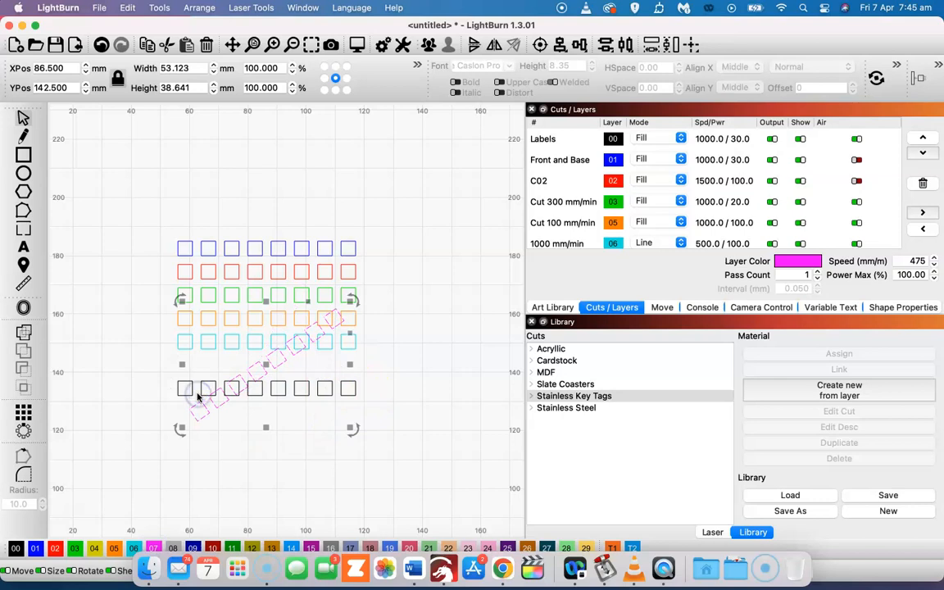
key("super+z")
left_click(367, 400)
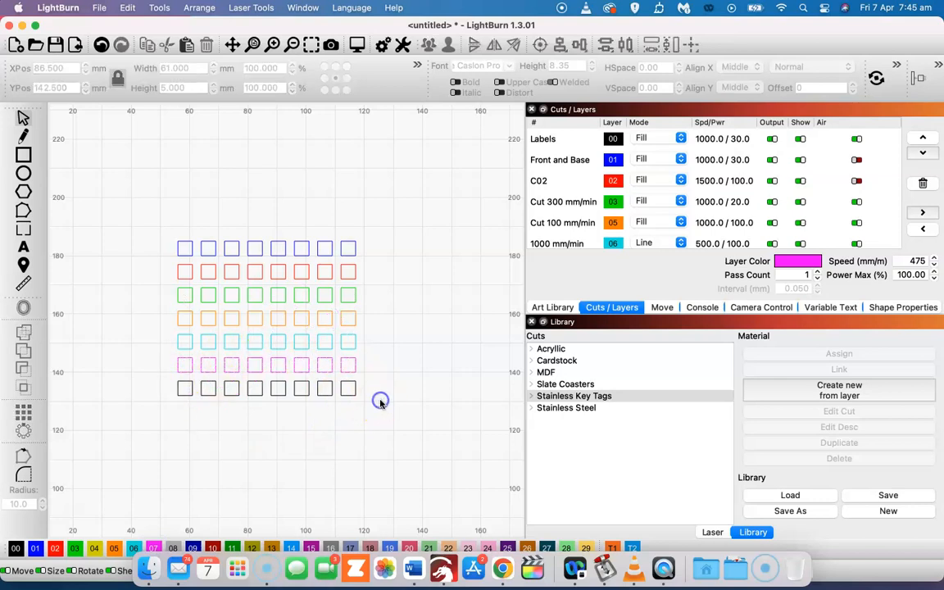
- Assign the bottom row of squares to layer 09 and clear the selection
left_click_drag(376, 392, 175, 385)
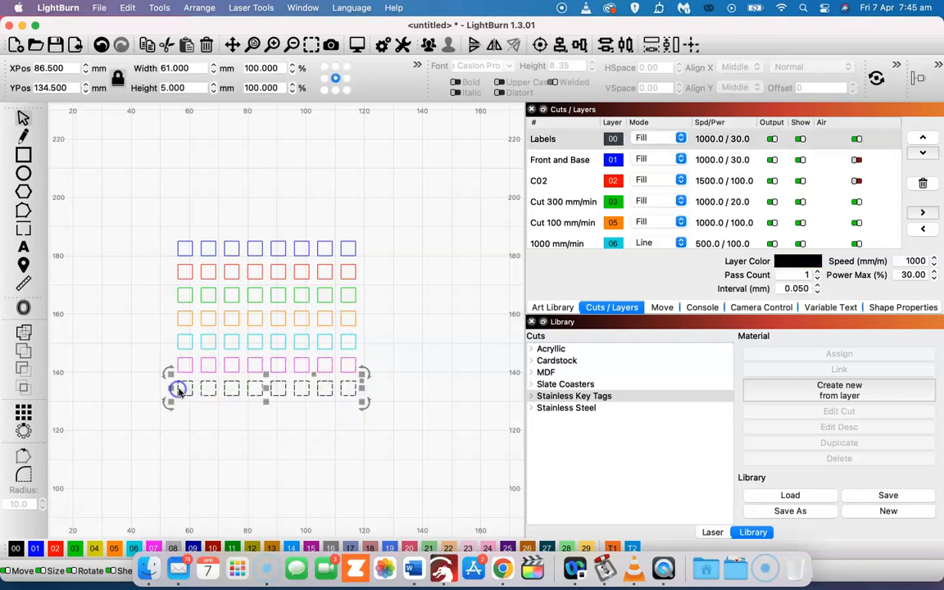
left_click(193, 548)
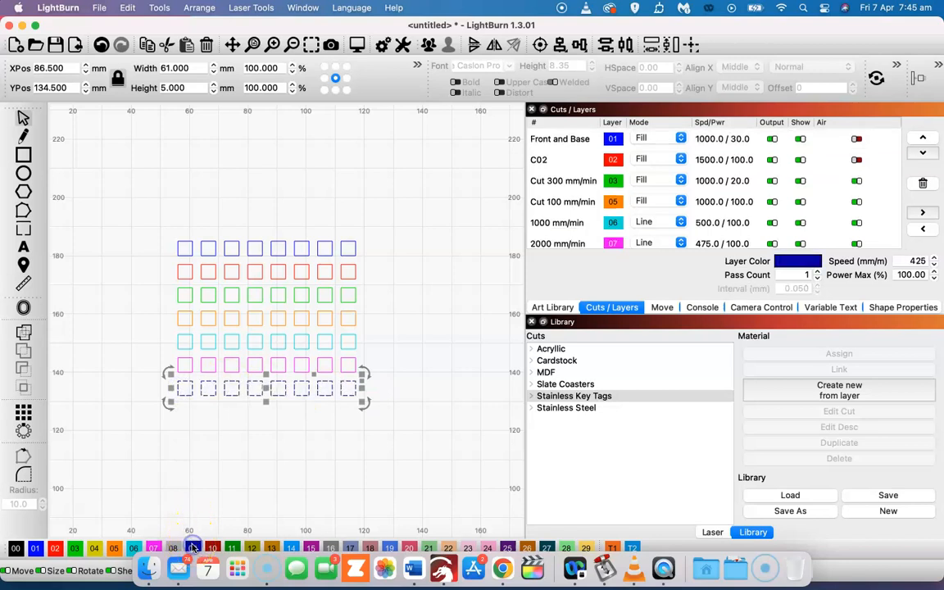
left_click(227, 465)
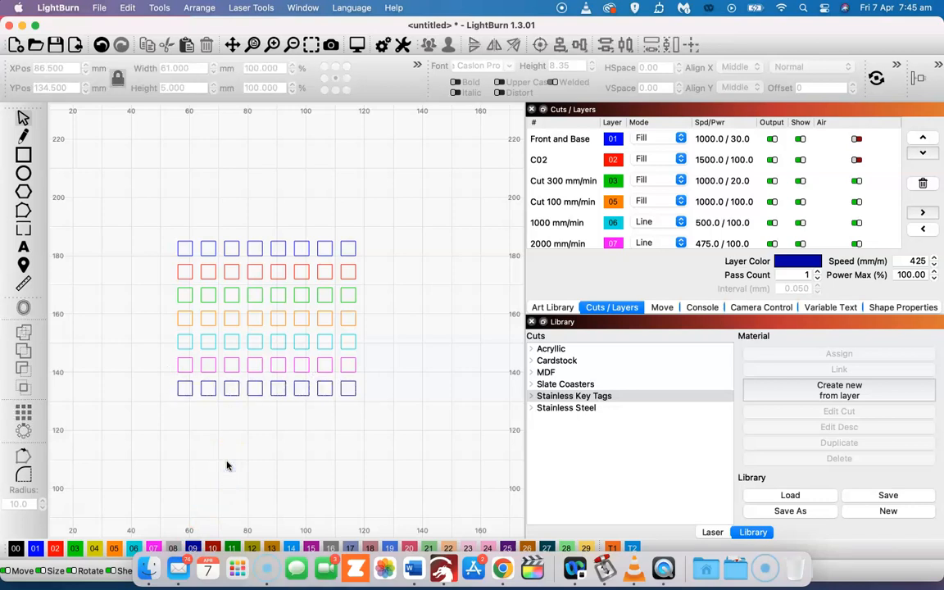
- Expand the window to full screen, clear the selection and widen the Cuts / Layers list to review all layers
left_click_drag(381, 365, 327, 365)
left_click_drag(146, 374, 145, 370)
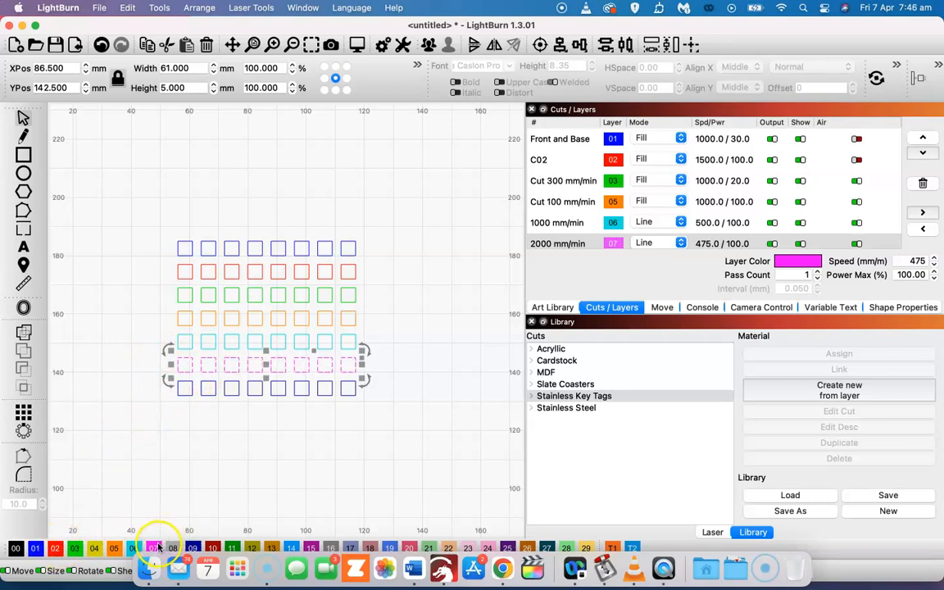
left_click(35, 27)
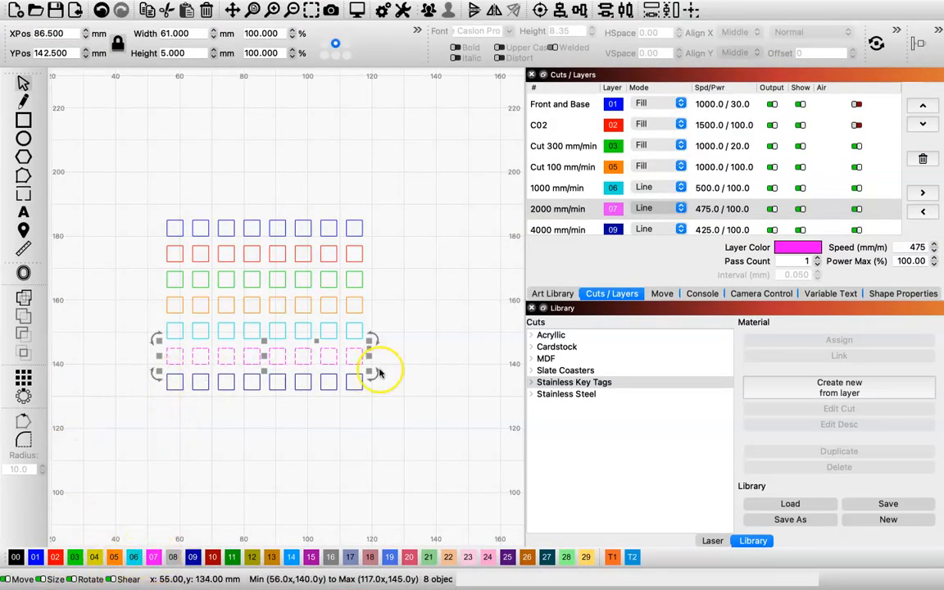
left_click(426, 369)
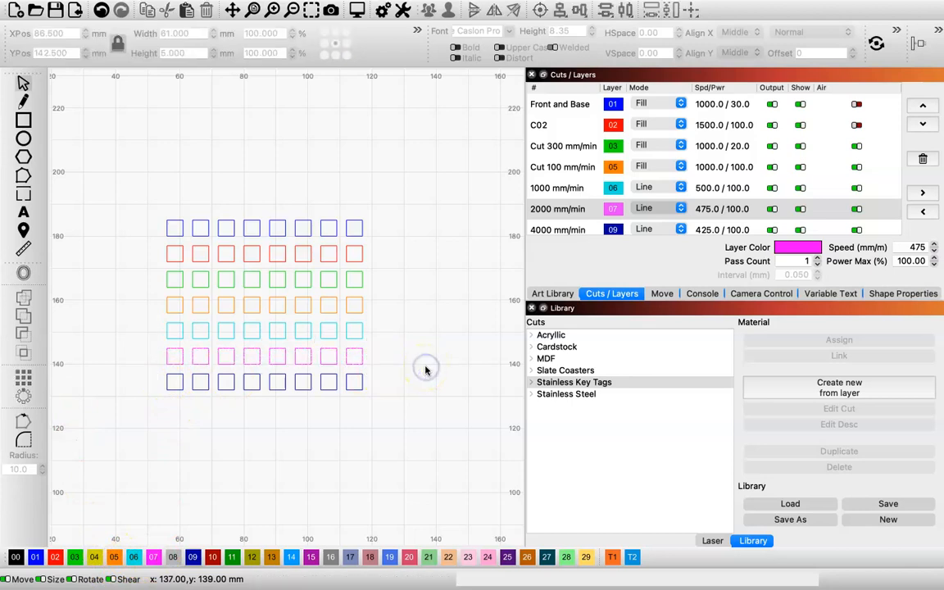
left_click_drag(524, 268, 488, 270)
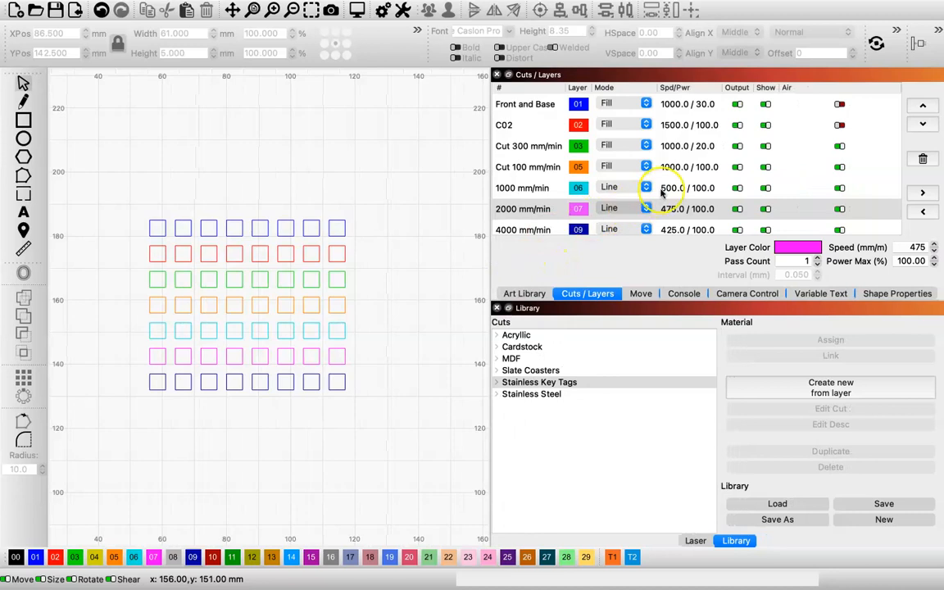
scroll(666, 190, "down", 1)
scroll(662, 192, "down", 1)
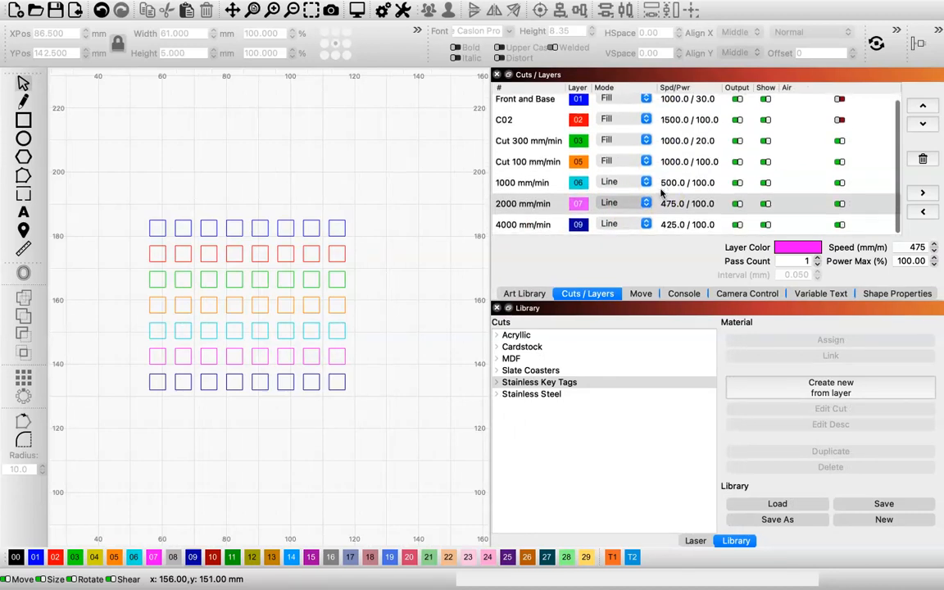
scroll(661, 192, "up", 1)
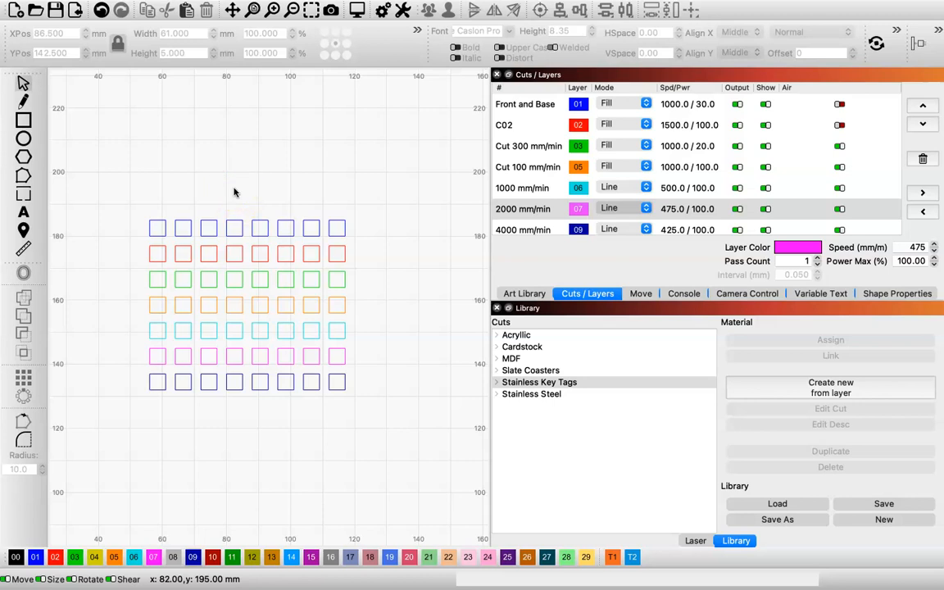
- Add the text "10" above the first column of squares and position it at about X 59, Y 189 mm
left_click(23, 212)
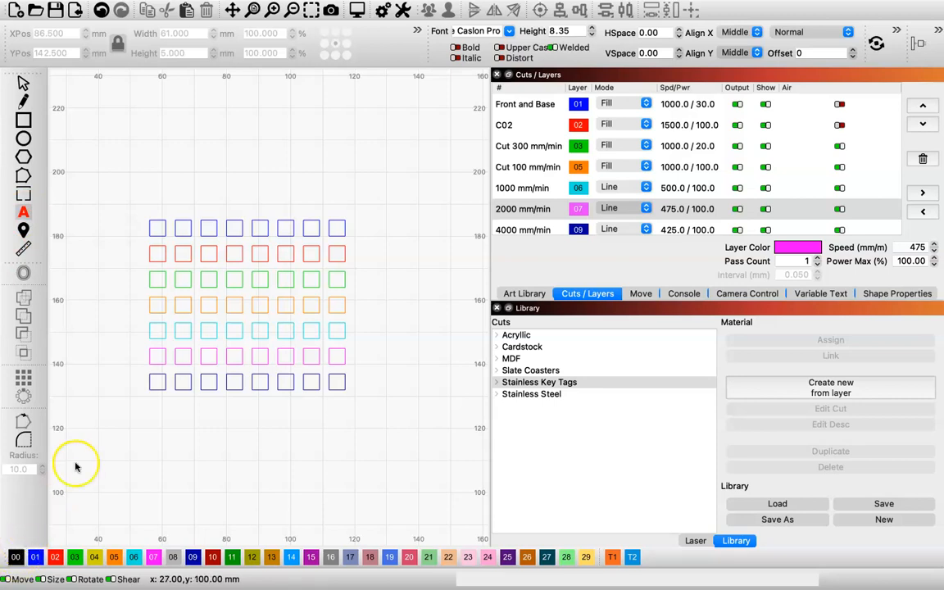
left_click(150, 211)
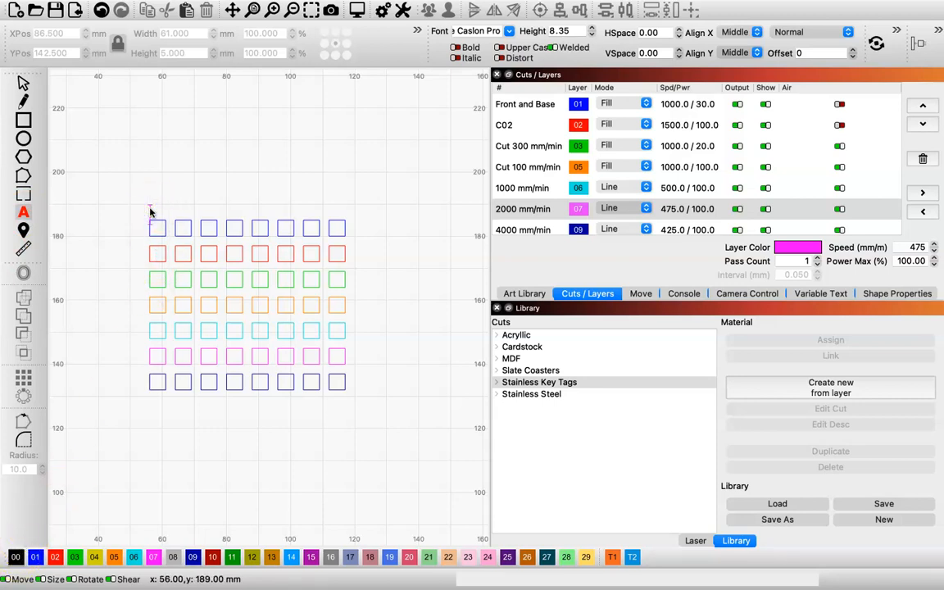
left_click(23, 83)
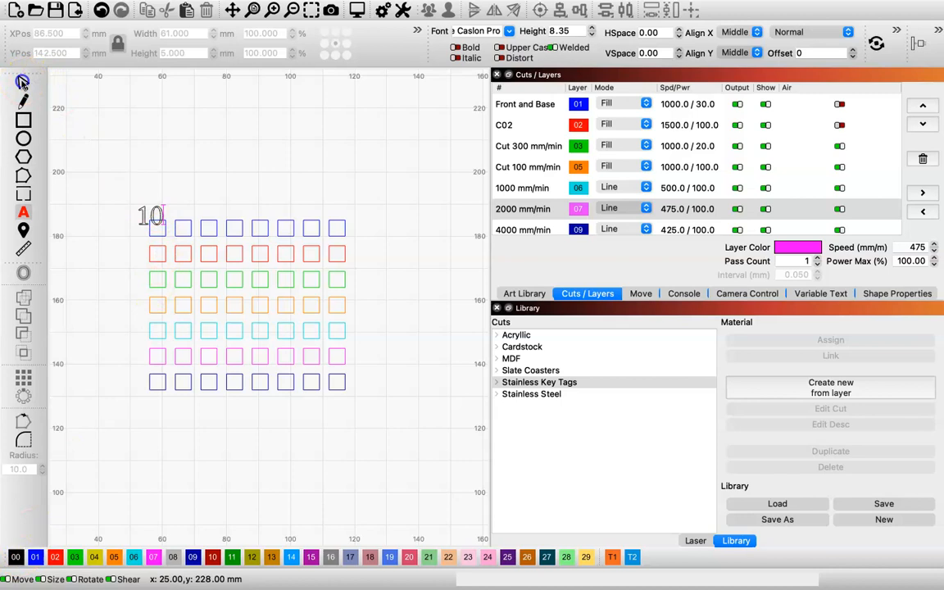
left_click(146, 207)
left_click_drag(150, 214, 158, 208)
left_click(24, 211)
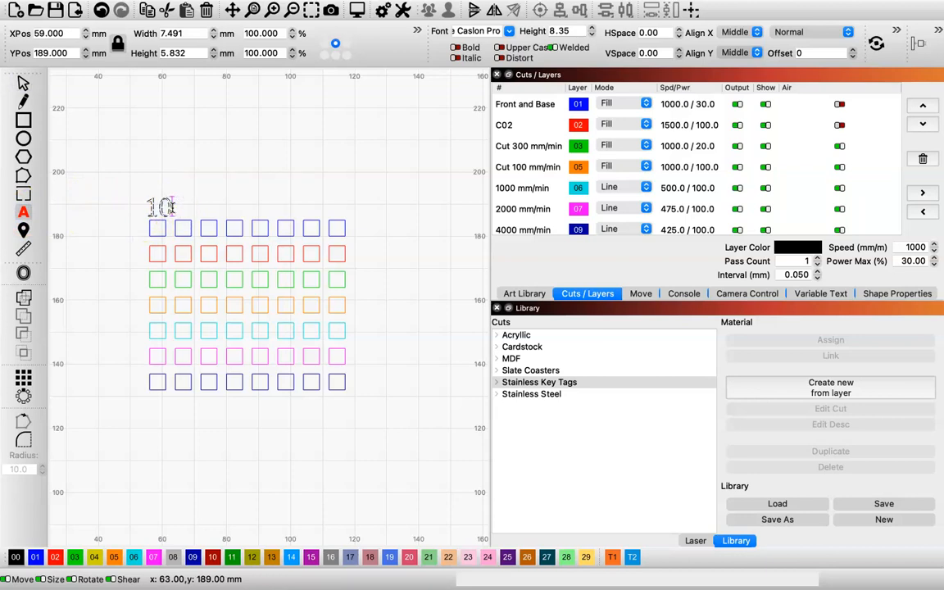
type("20")
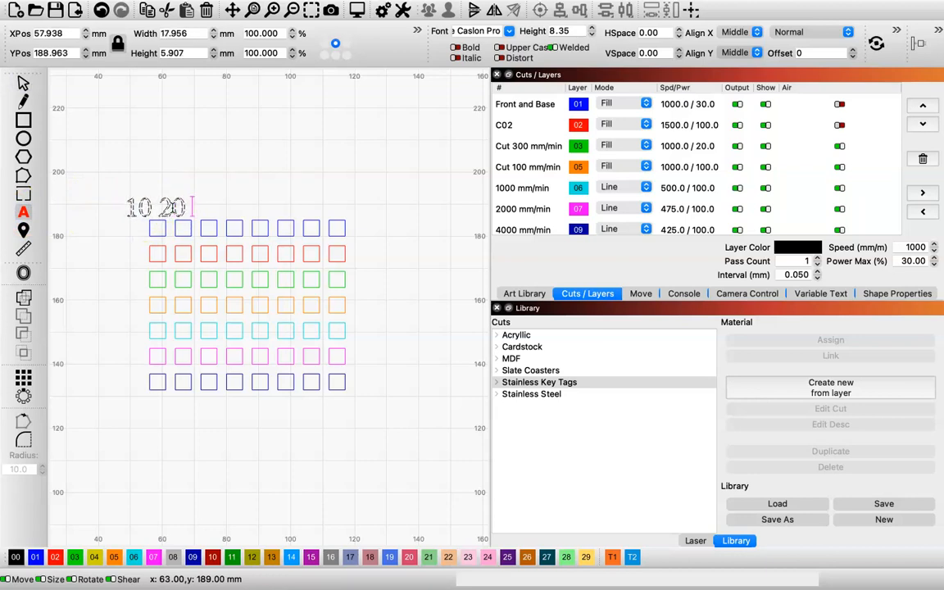
type(" 30 40 50")
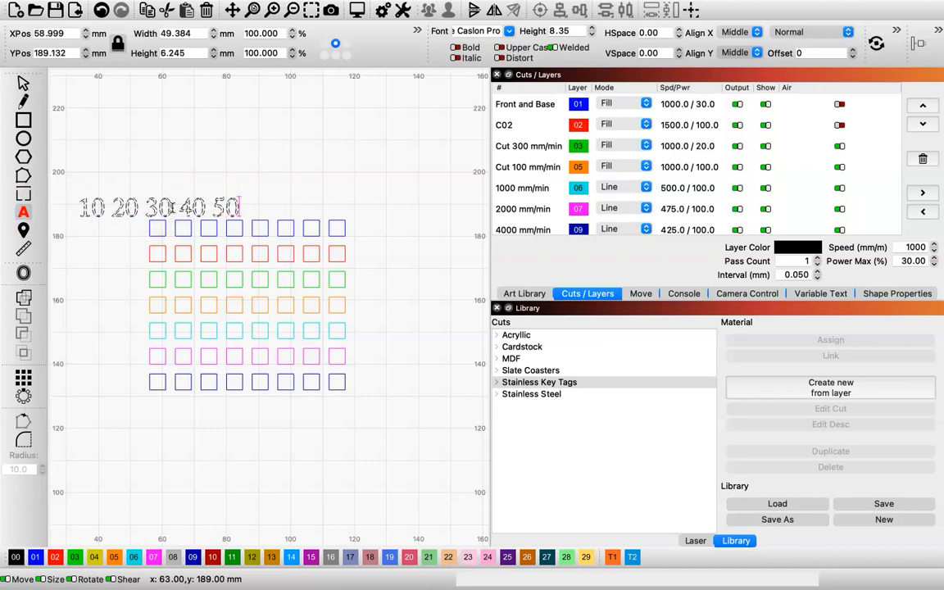
type(" 60 7")
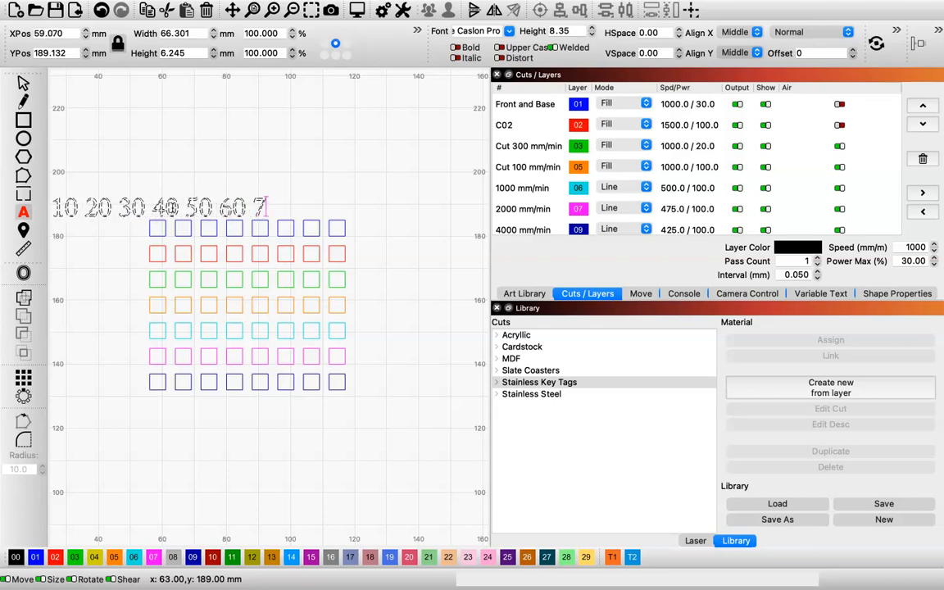
type("0 80")
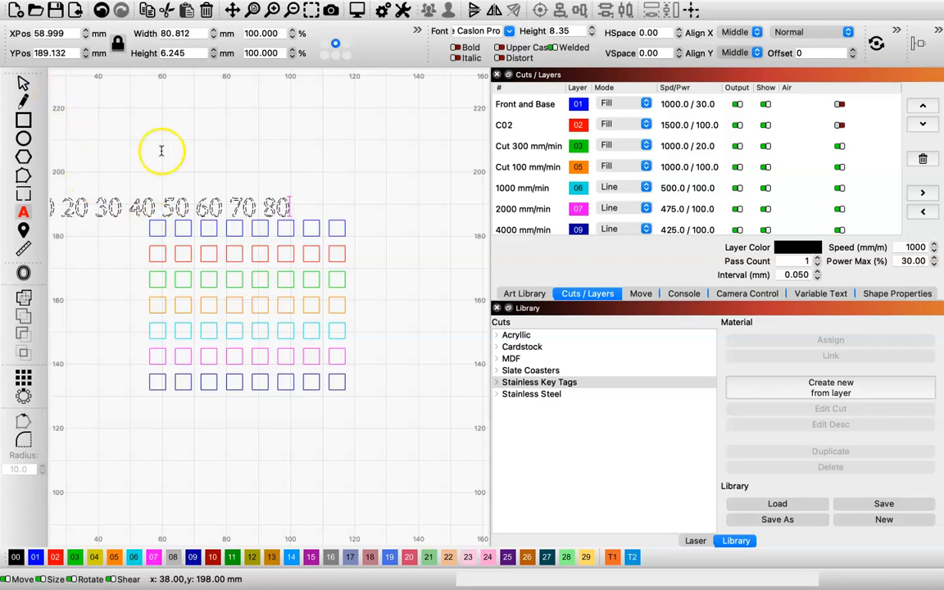
- Move the number label above the grid, centred at about X 92, Y 193 mm
left_click(24, 85)
left_click(154, 204)
left_click_drag(156, 206, 261, 194)
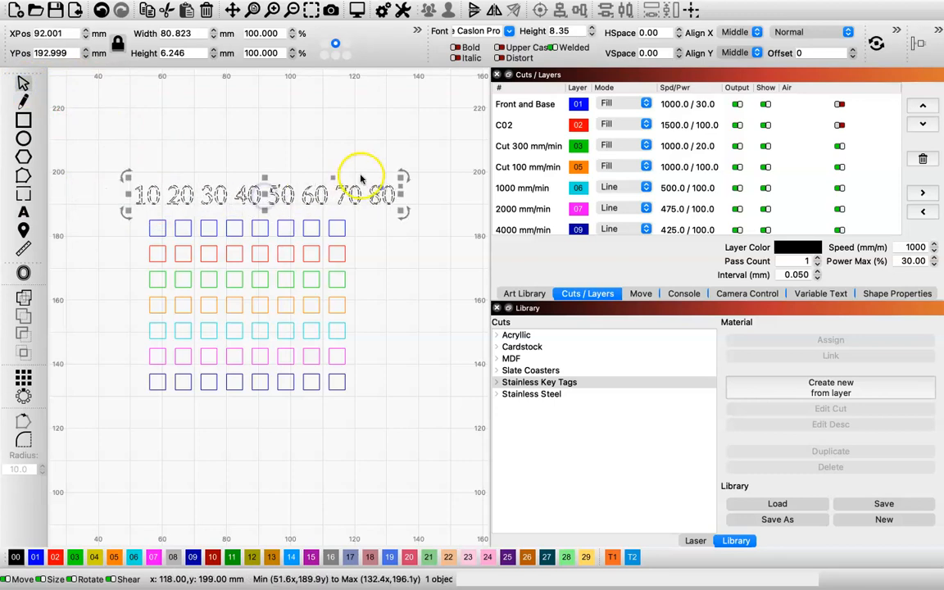
- Shrink the number label to about 60.6 mm wide and 1.9 mm high and place it just above the top row
left_click_drag(405, 194, 329, 193)
left_click_drag(234, 198, 249, 199)
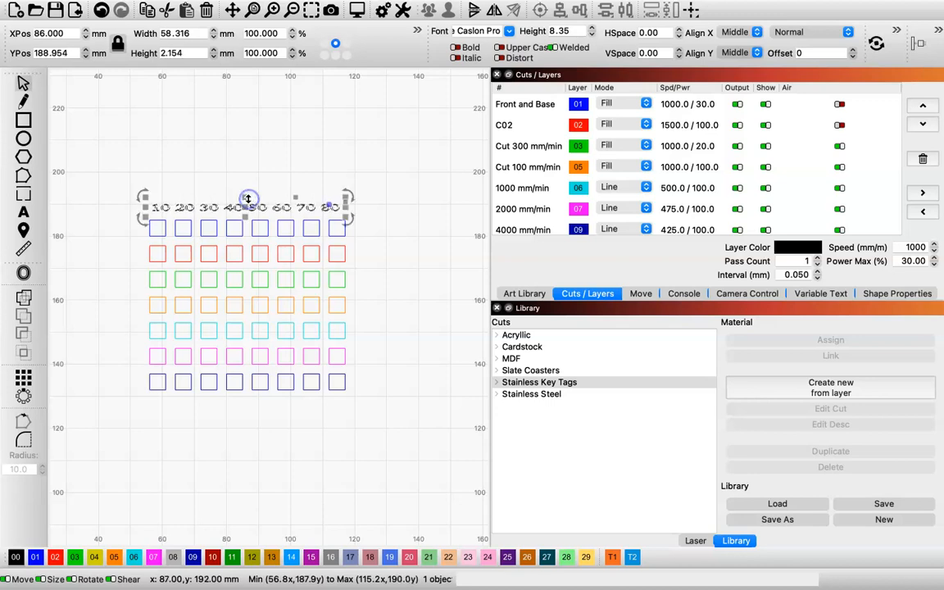
left_click_drag(349, 210, 352, 210)
left_click_drag(249, 209, 249, 202)
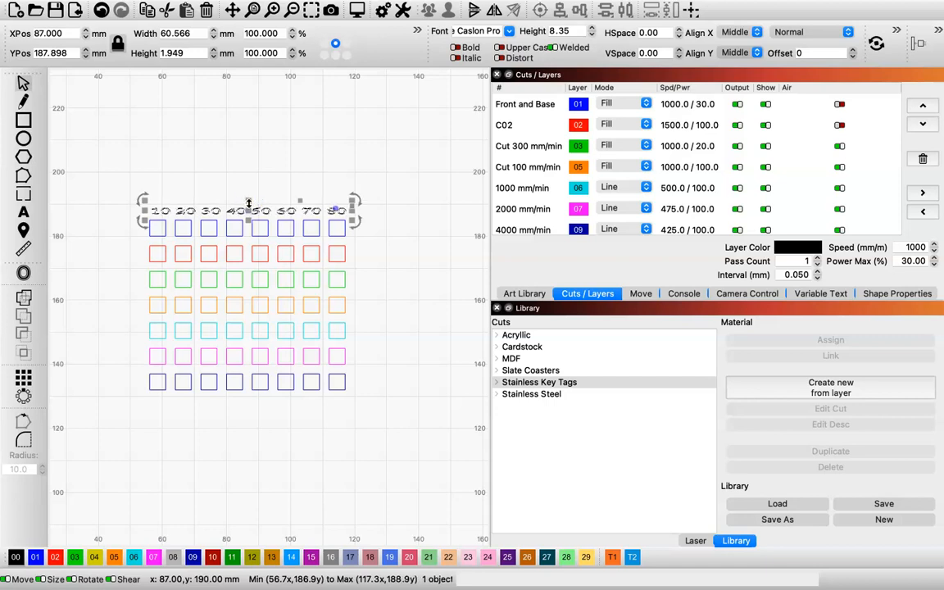
left_click_drag(248, 209, 246, 211)
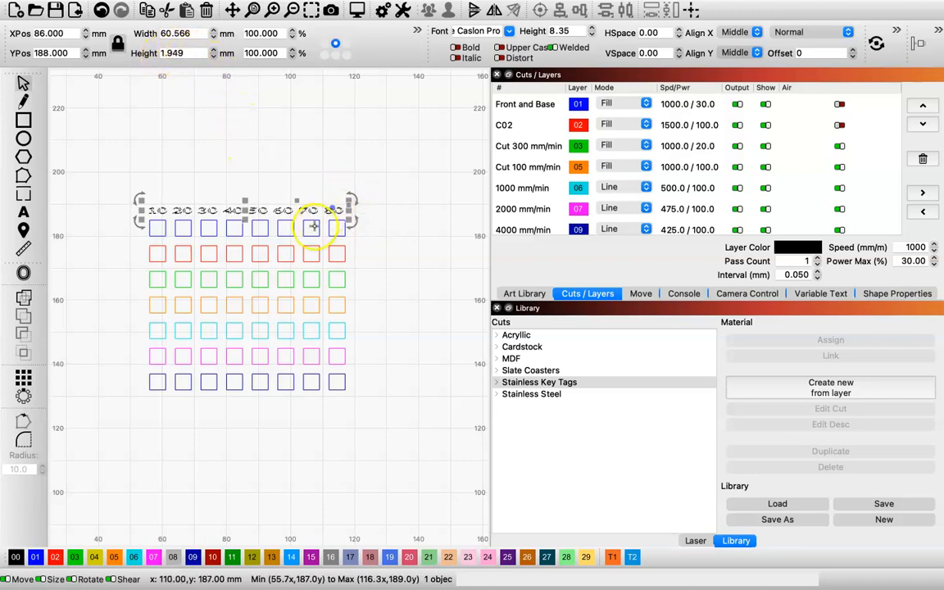
left_click(402, 272)
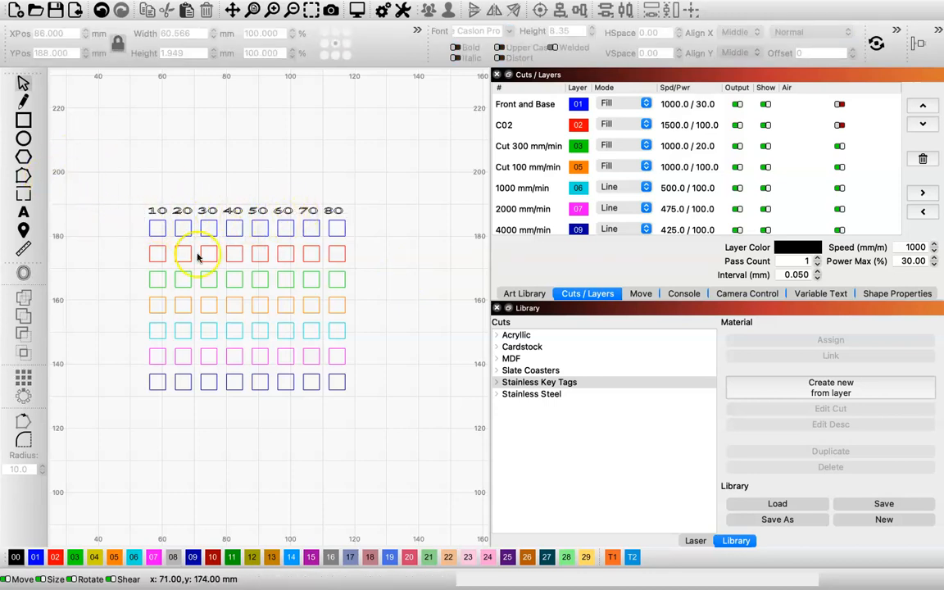
- Try adding extra spaces before 30 and 40 in the number label and realigning it over the columns
left_click(24, 212)
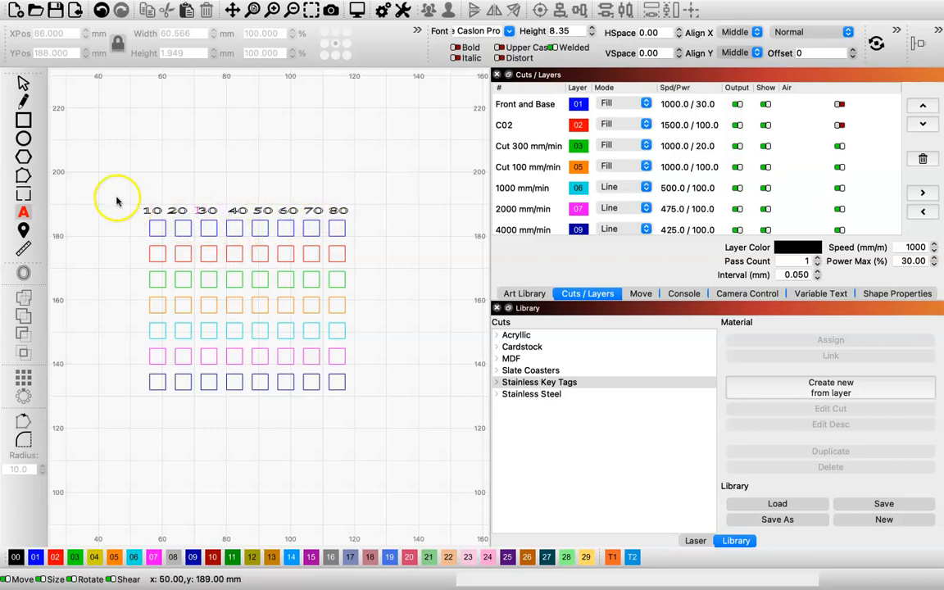
left_click(23, 82)
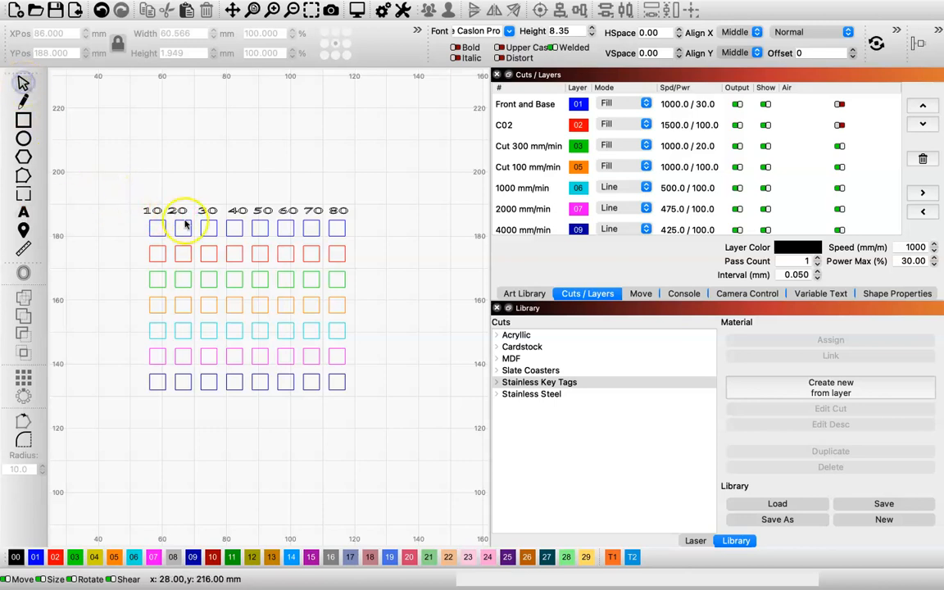
left_click(205, 209)
left_click_drag(247, 210, 252, 215)
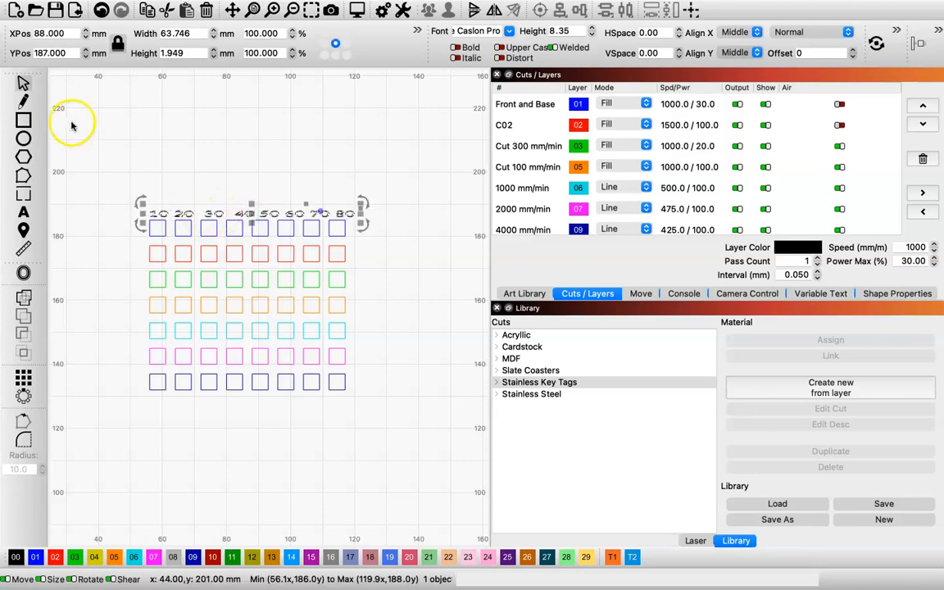
- Remove the extra spaces before 30 and 40 from the number label
left_click(25, 214)
left_click(202, 216)
key("BackSpace")
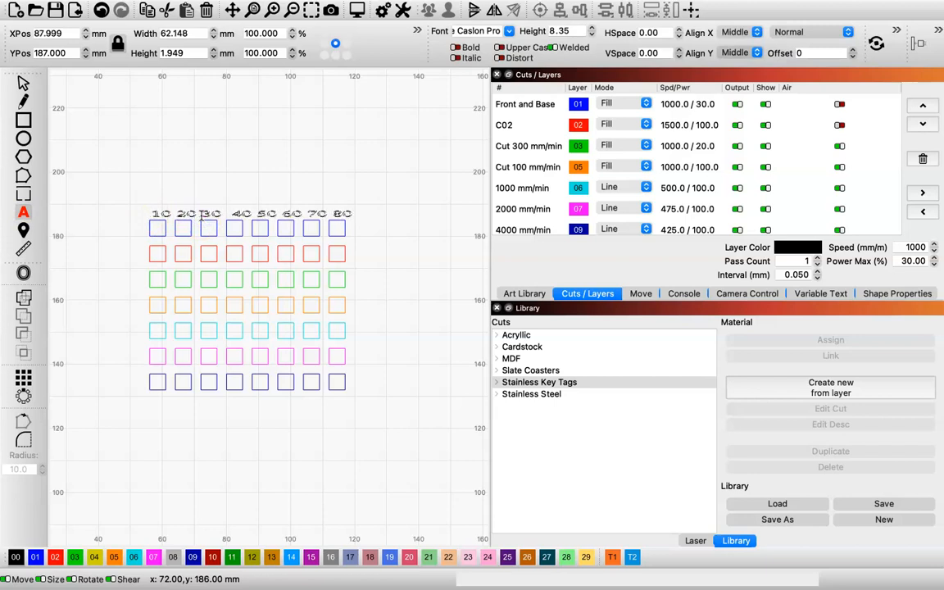
left_click(24, 83)
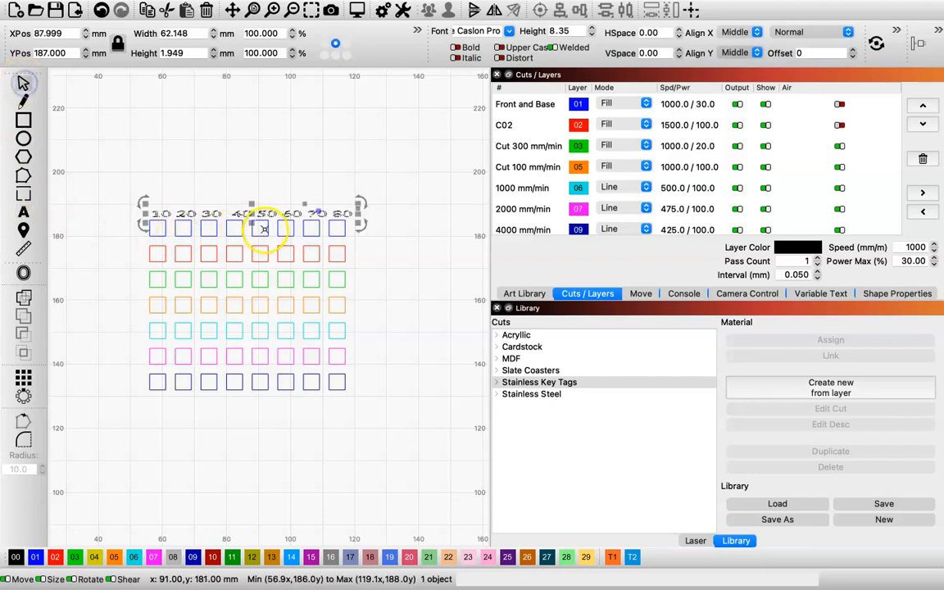
left_click_drag(254, 214, 251, 213)
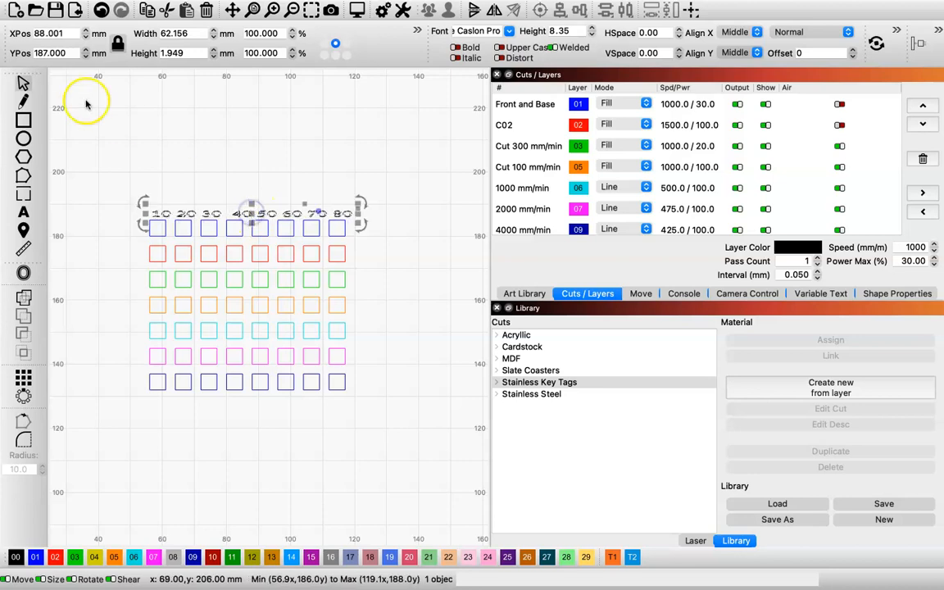
left_click(23, 213)
left_click(234, 215)
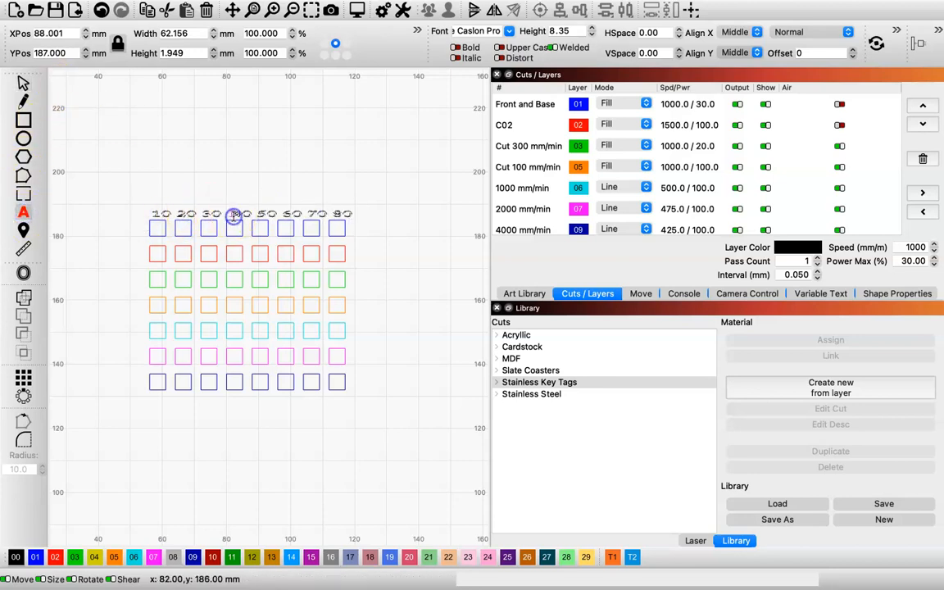
- Align the number label over the columns at about X 87, Y 188 mm and clear the selection
left_click(23, 82)
left_click_drag(254, 214, 248, 213)
left_click(369, 248)
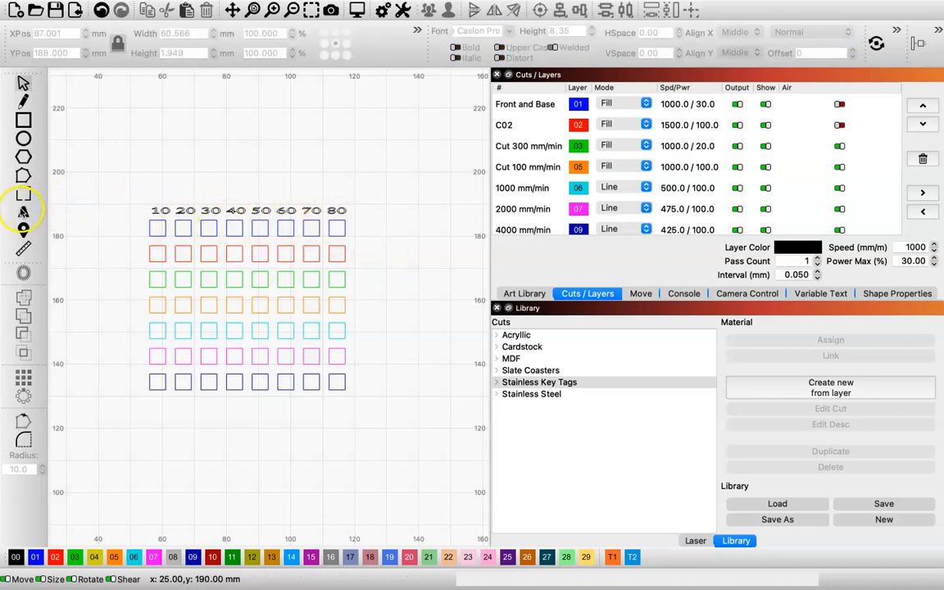
- Add the text "Power %" above the number label
left_click(23, 211)
left_click(191, 192)
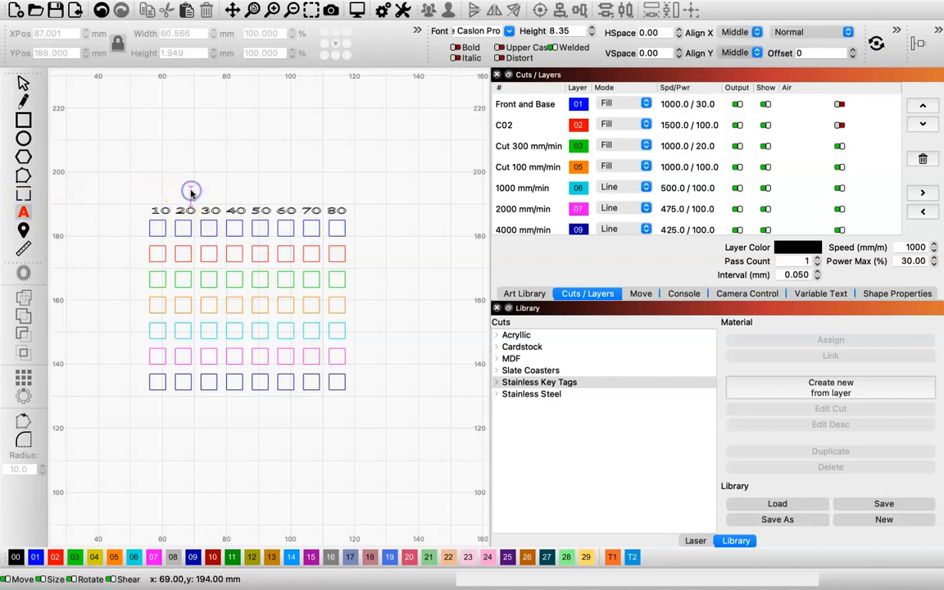
type("Power %")
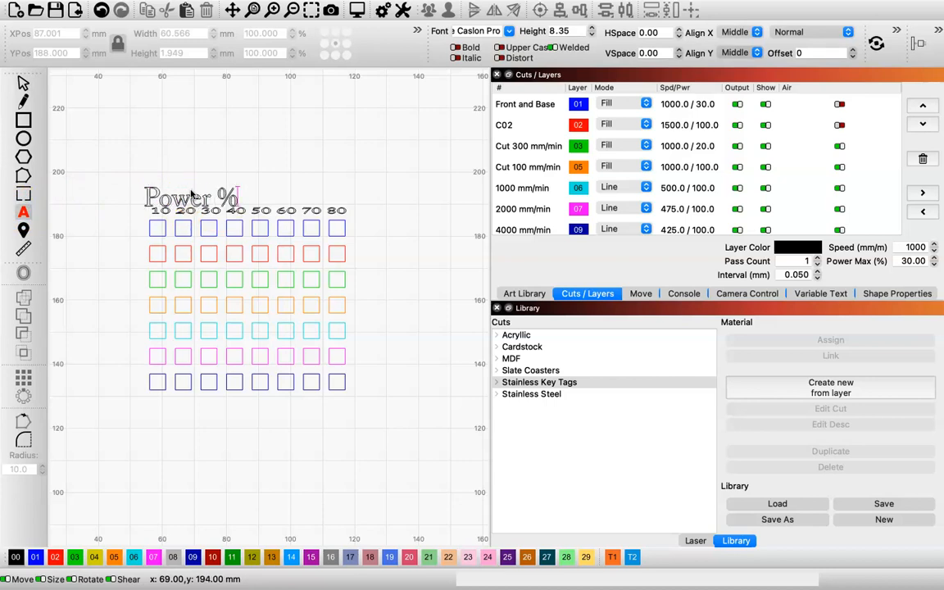
- Reduce the text height of the "Power %" label to 5.85 mm
left_click(591, 35)
left_click(591, 34)
left_click(591, 34)
left_click(592, 30)
left_click(591, 31)
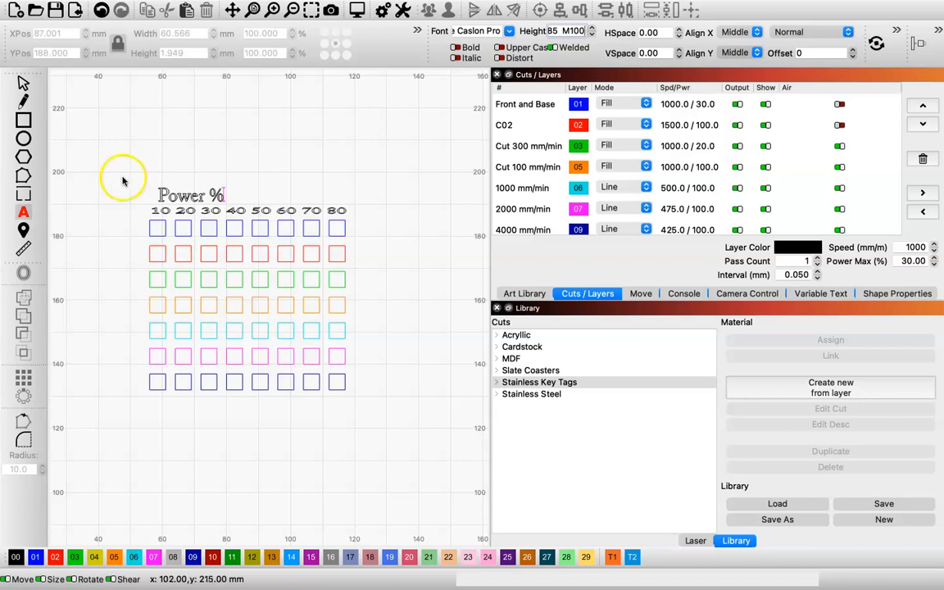
- Append "M100" to the heading so it reads "Power % M100"
left_click(23, 217)
double_click(224, 194)
type("M100")
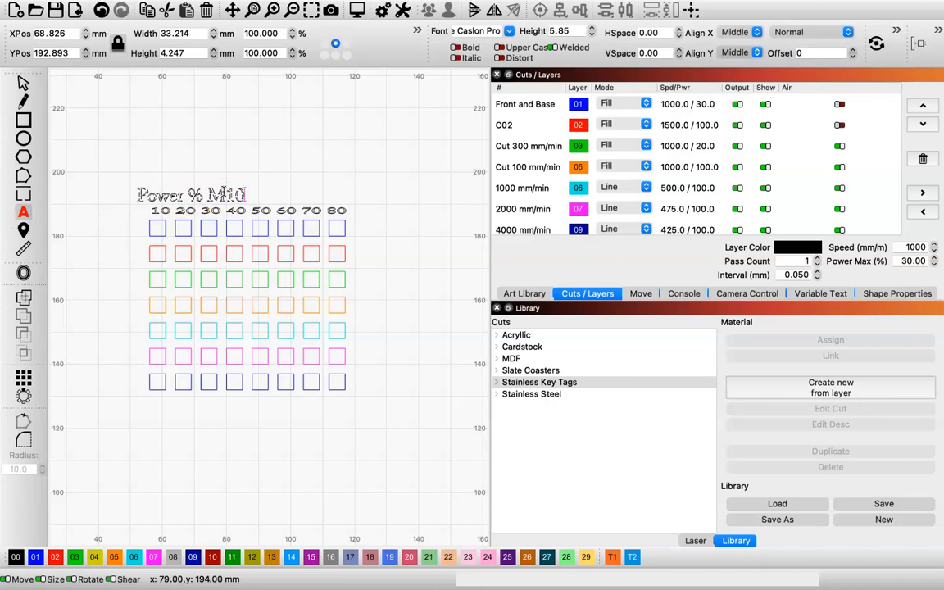
- Move the "Power % M100" heading above the numbers to about X 84, Y 193 mm and clear the selection
left_click(23, 81)
left_click(168, 189)
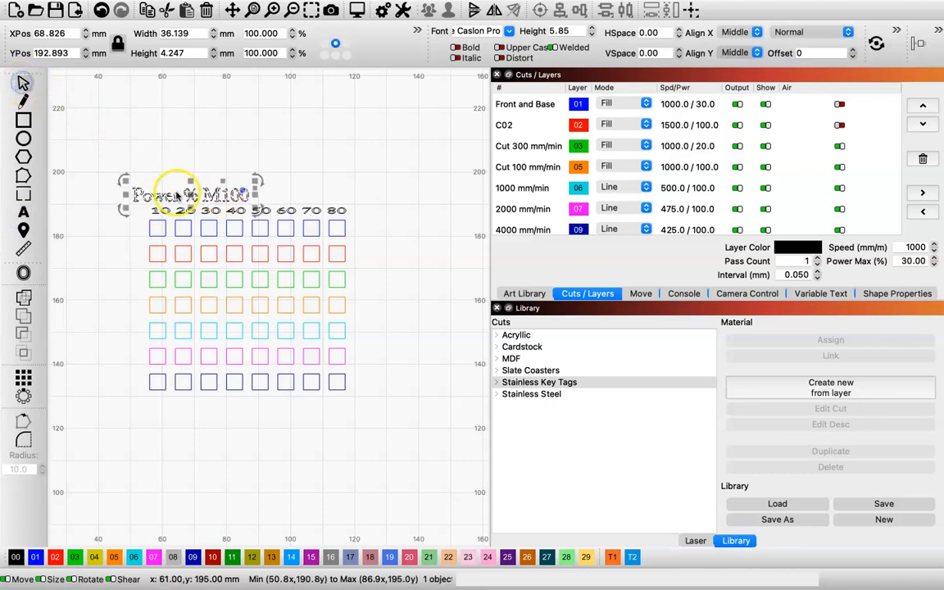
left_click_drag(191, 195, 239, 191)
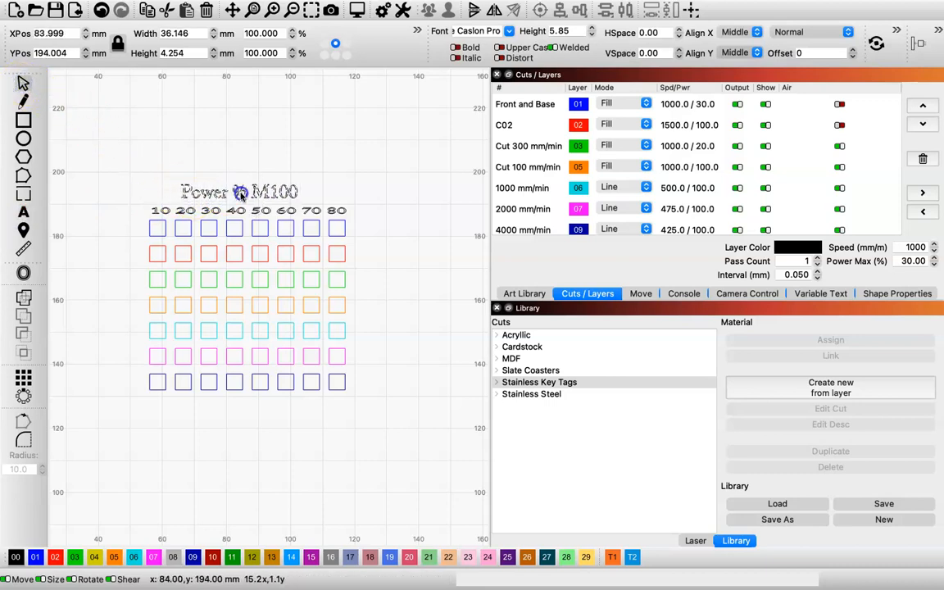
left_click(366, 189)
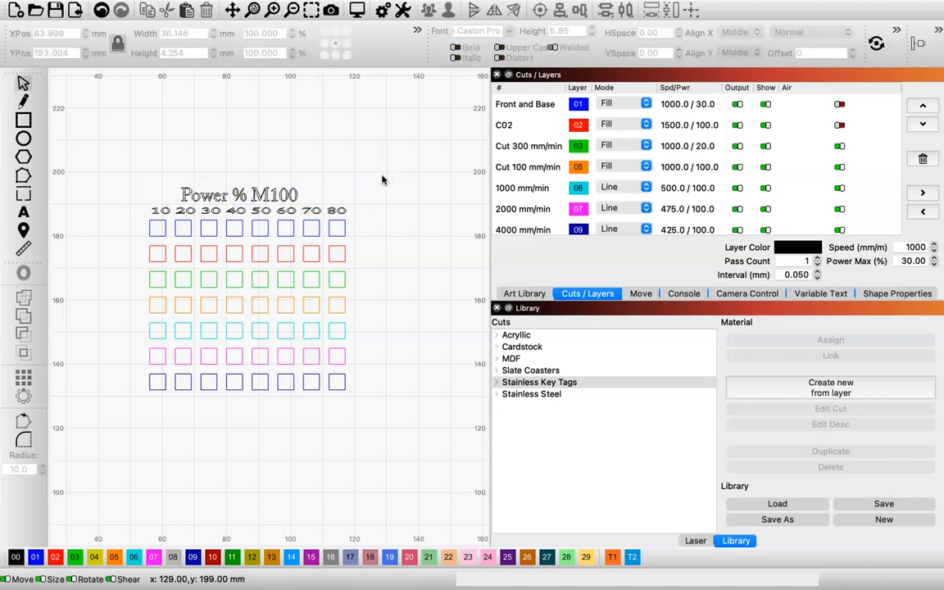
left_click(23, 213)
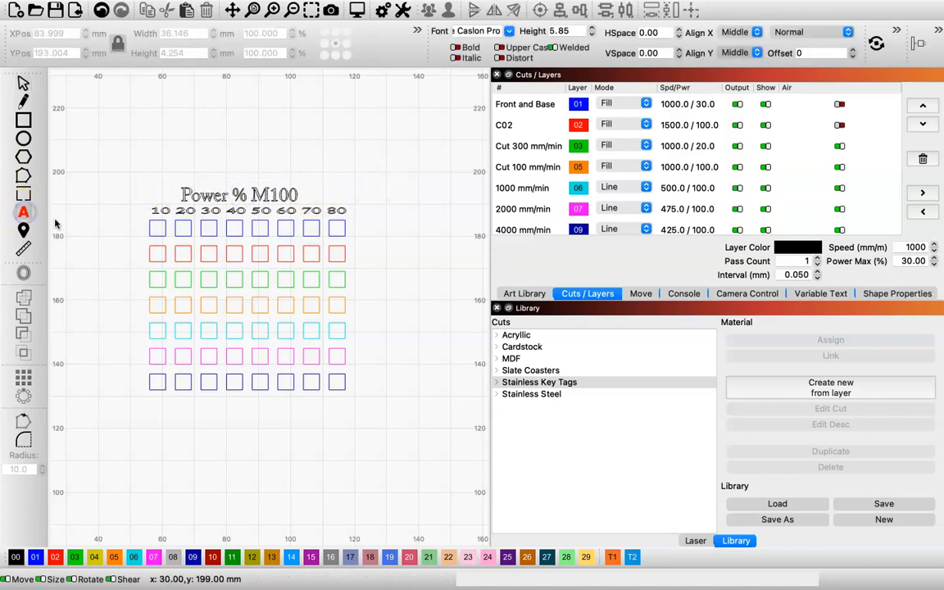
left_click(128, 386)
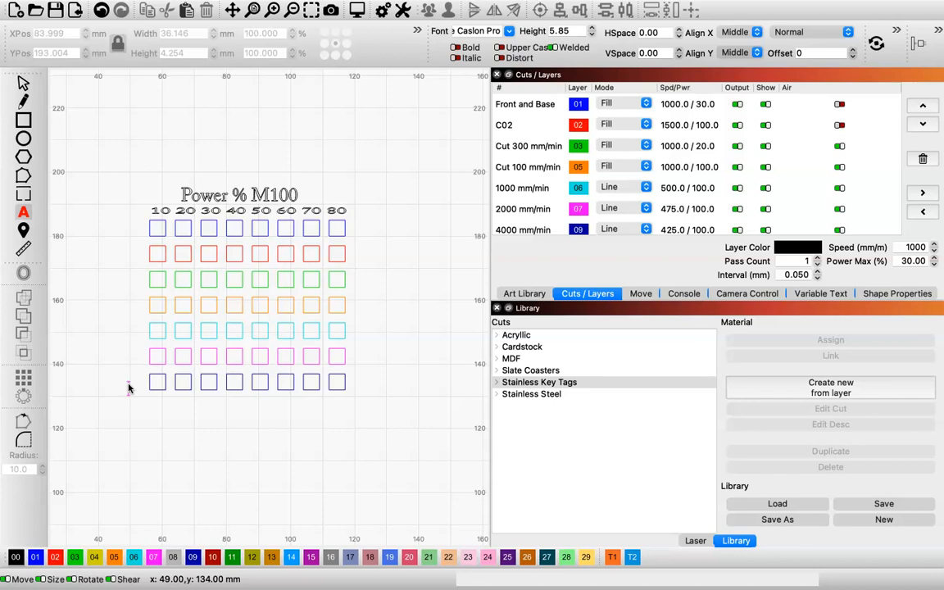
type("00")
key("BackSpace")
key("BackSpace")
key("BackSpace")
key("BackSpace")
type("500")
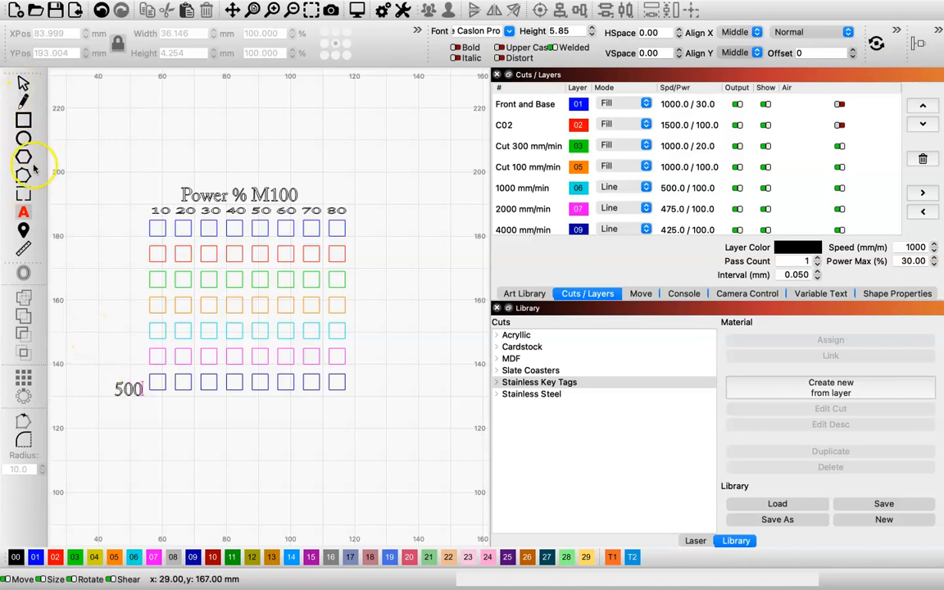
left_click(22, 83)
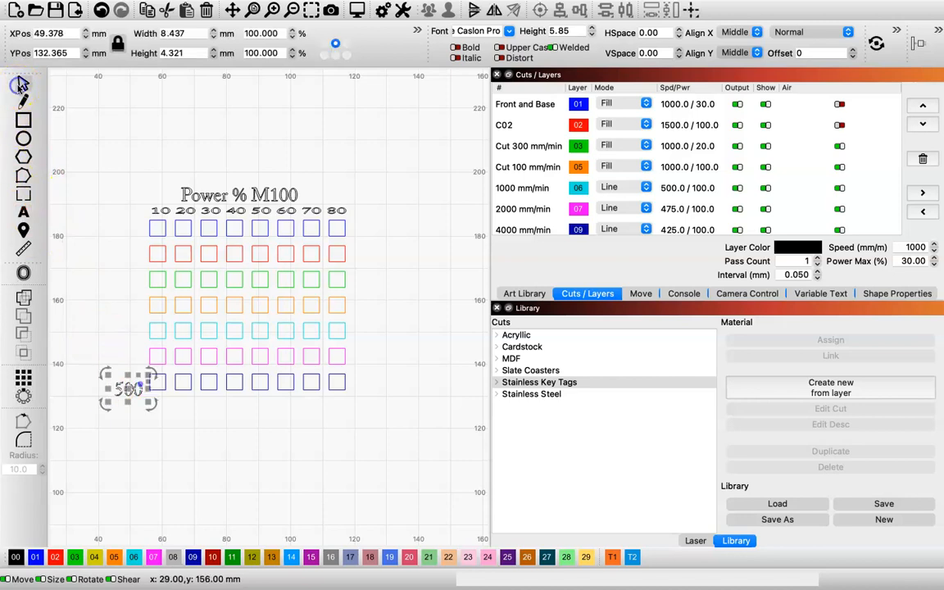
key("Delete")
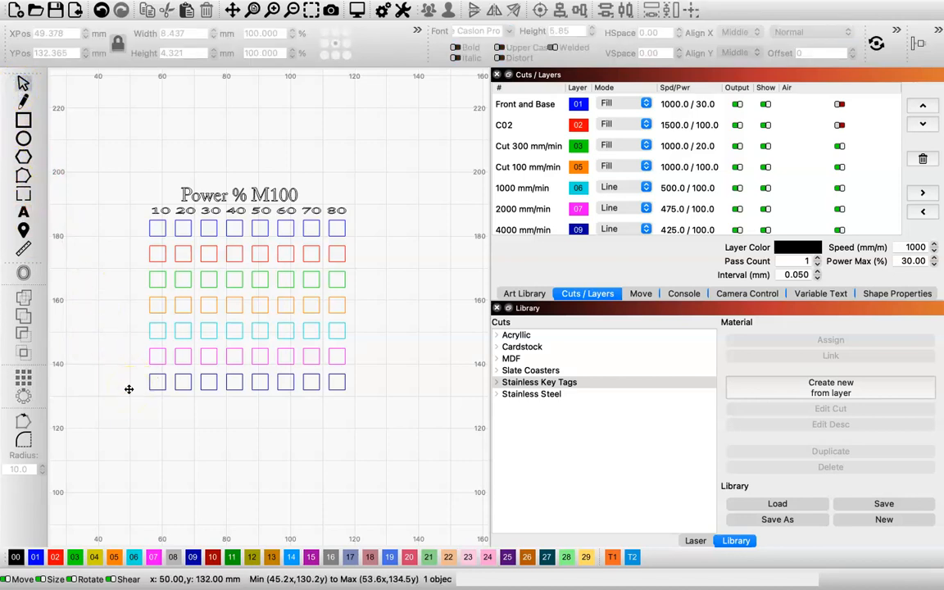
- Add a multi-line text beside the grid's top row with 4000, 3000, 2000 and 1800 on separate lines
left_click(23, 212)
left_click(131, 228)
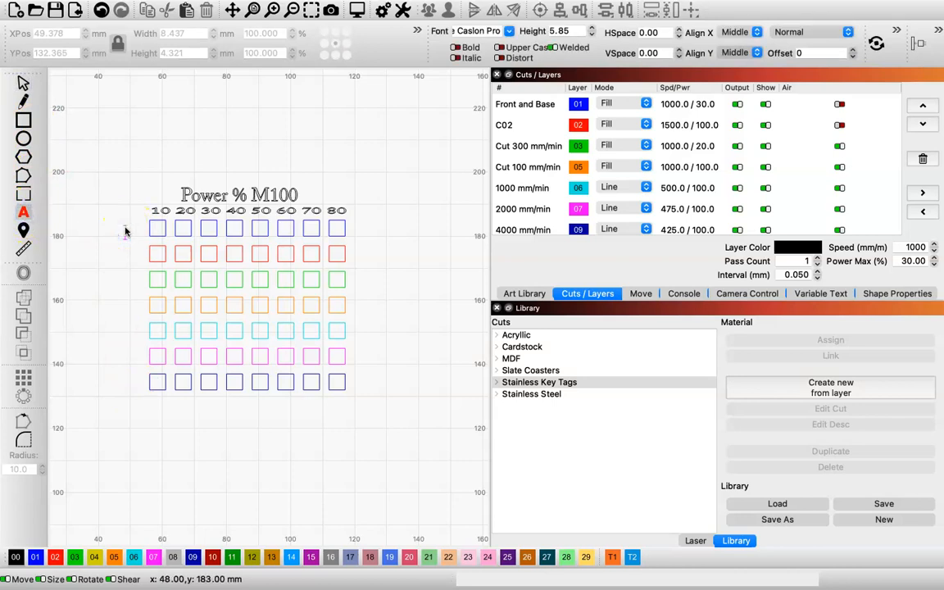
type("4000")
left_click(126, 232)
type("3000")
key("Return")
type("2000")
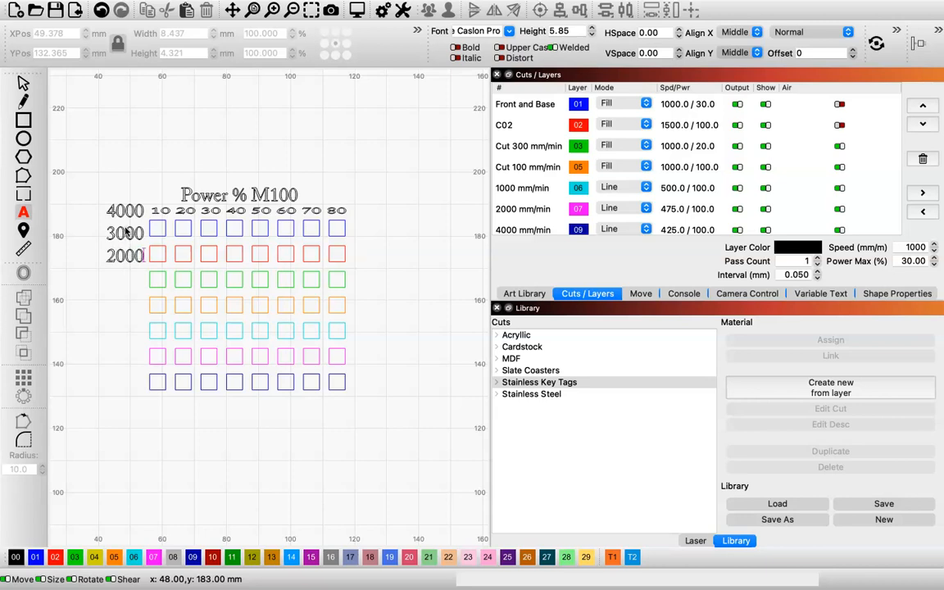
key("Return")
type("1800")
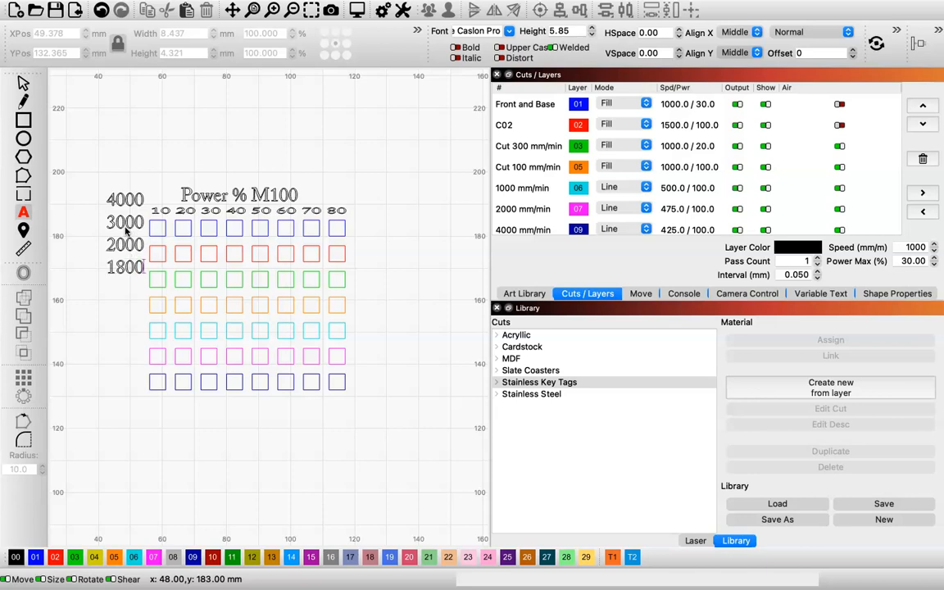
- Continue the speed list with 1500, 1200 and 1000, each on its own line
key("Return")
type("15000")
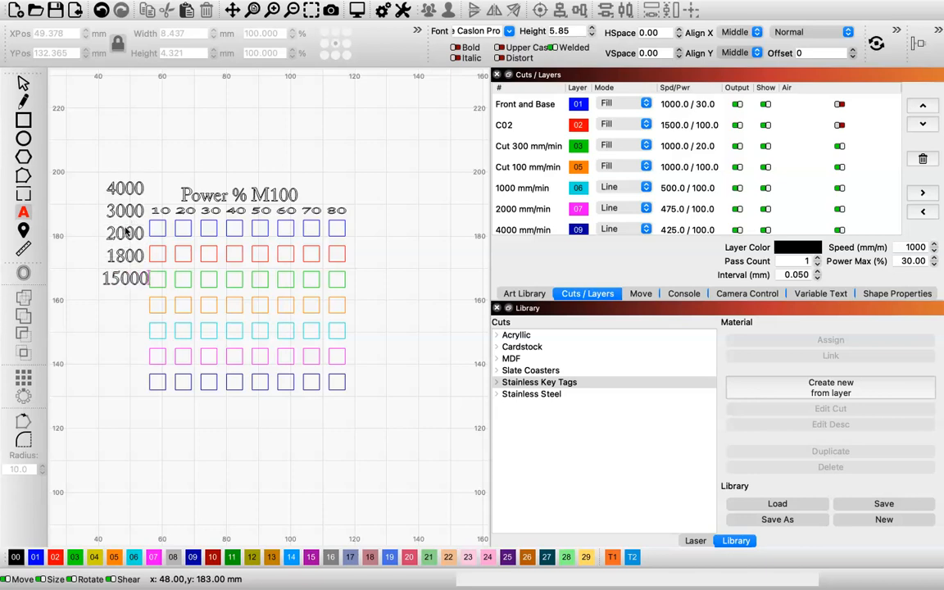
key("BackSpace")
type("120")
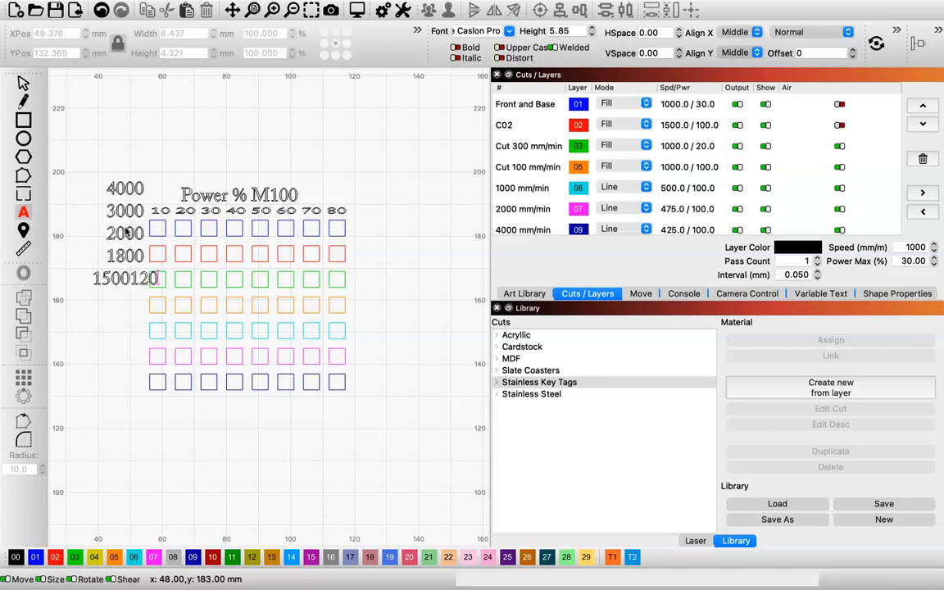
key("BackSpace")
key("BackSpace")
key("BackSpace")
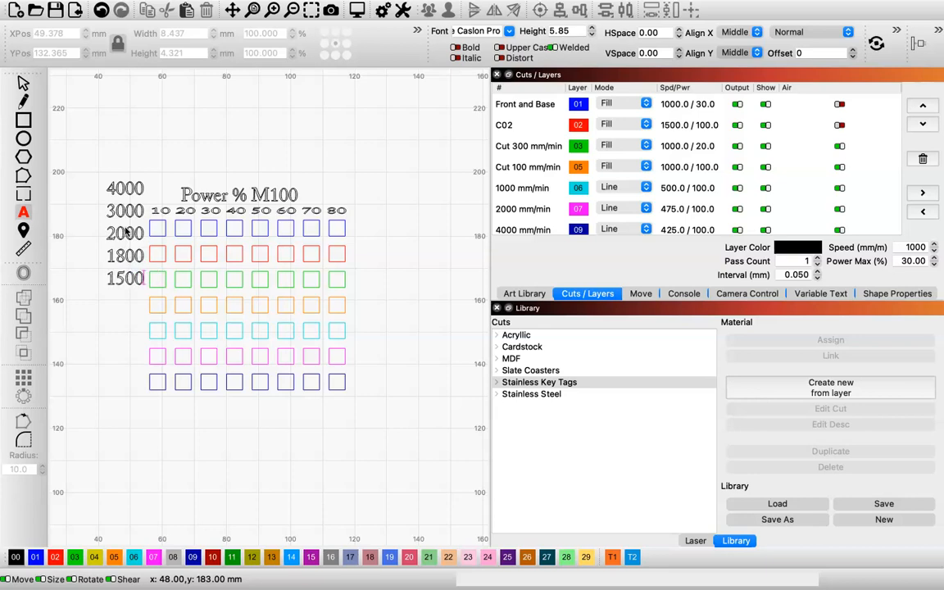
key("Return")
type("1200")
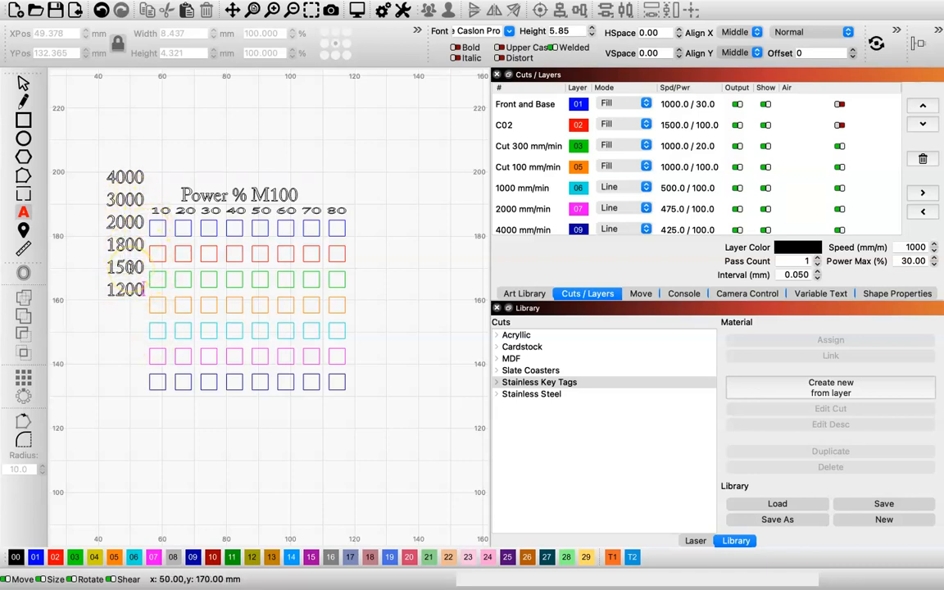
key("Return")
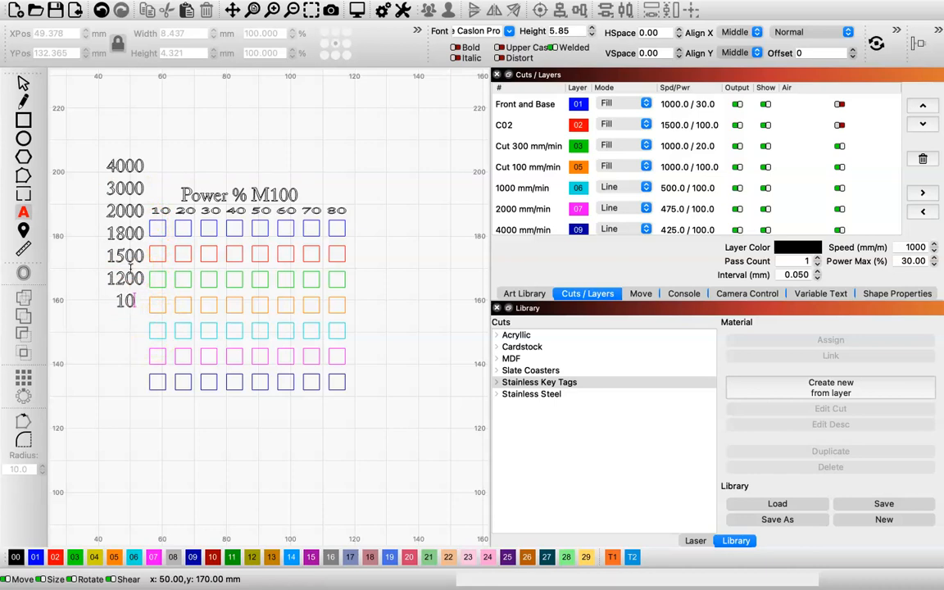
type("1000")
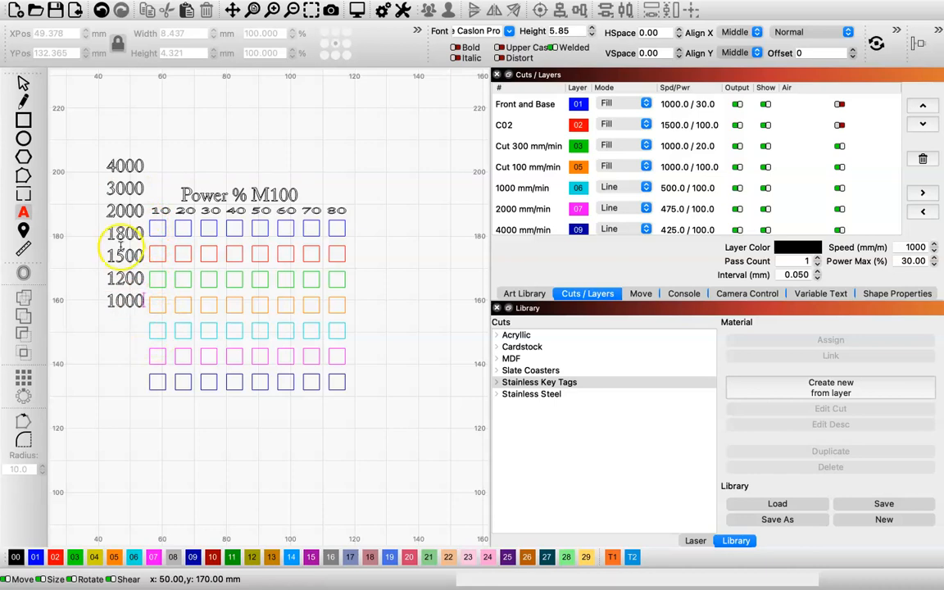
- Move the speed list down beside the grid rows and stretch it to about 54 mm high to match them
left_click(21, 83)
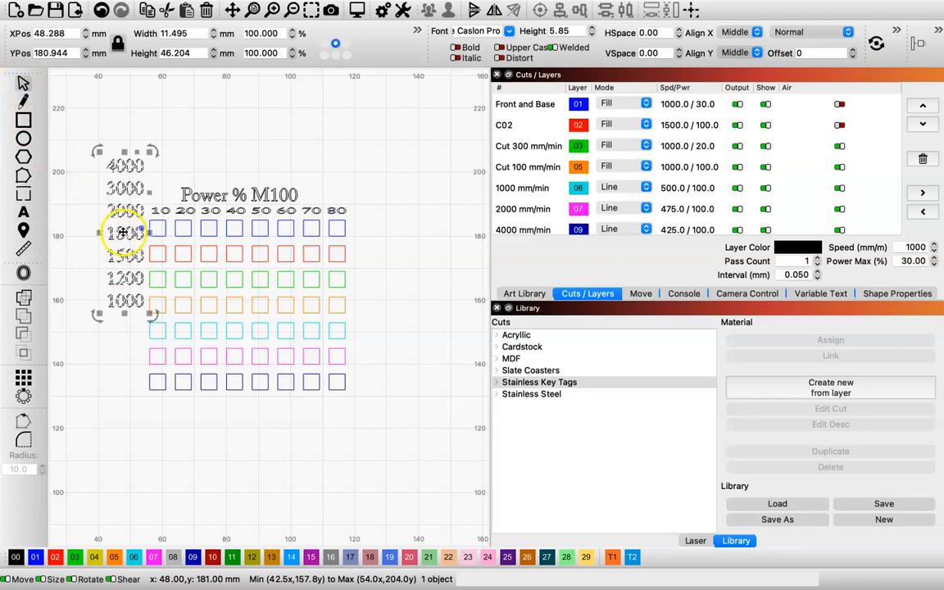
left_click_drag(122, 233, 121, 314)
left_click_drag(126, 375, 126, 401)
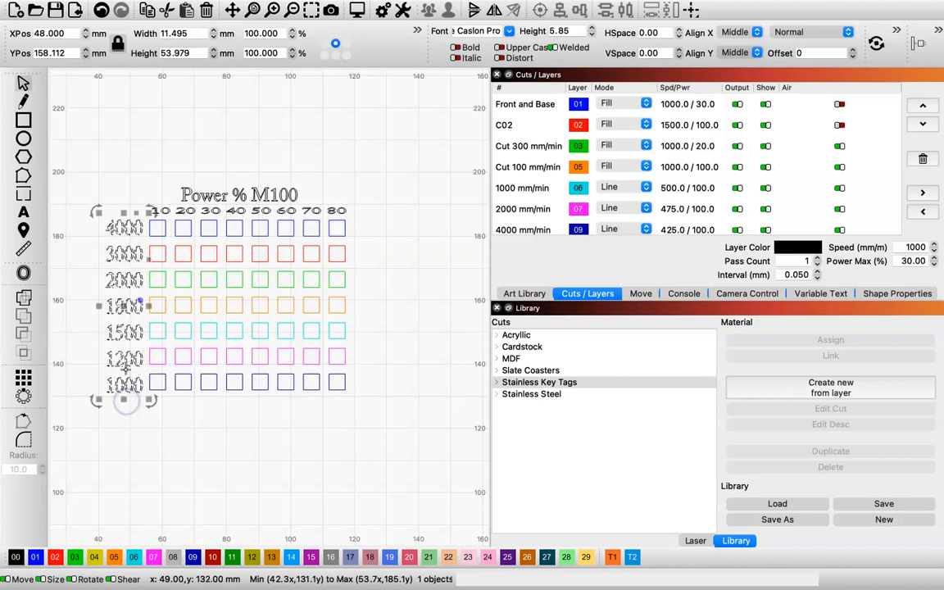
left_click_drag(339, 451, 323, 460)
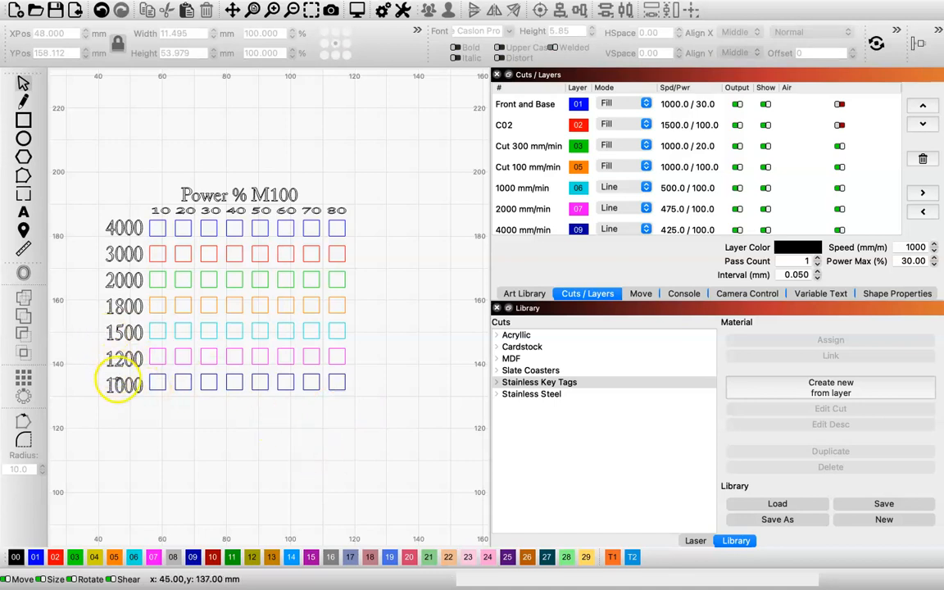
- Resize the speed list to about 9 mm wide and 53 mm high, and align it with the rows at X 48, Y 159 mm
left_click(116, 276)
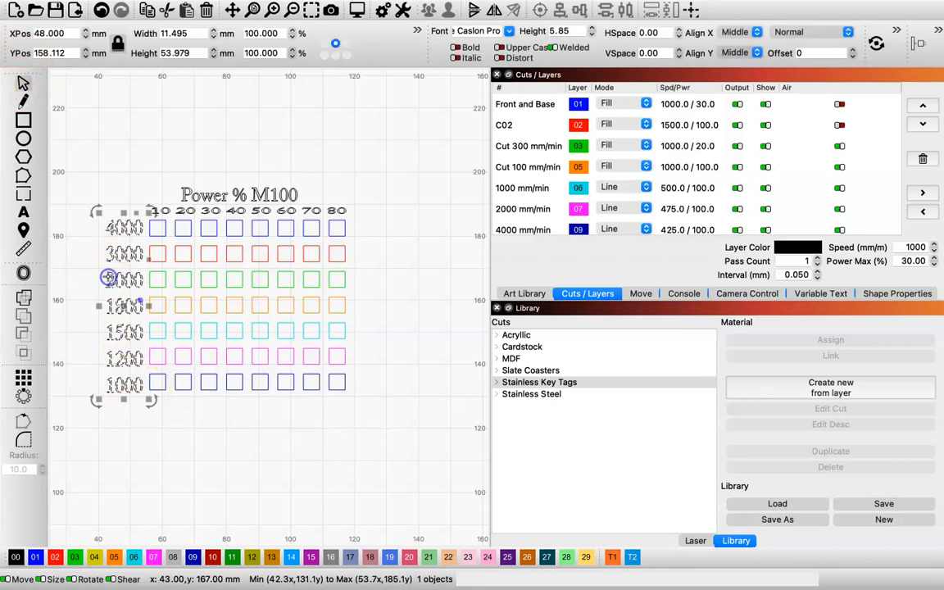
left_click_drag(150, 401, 150, 401)
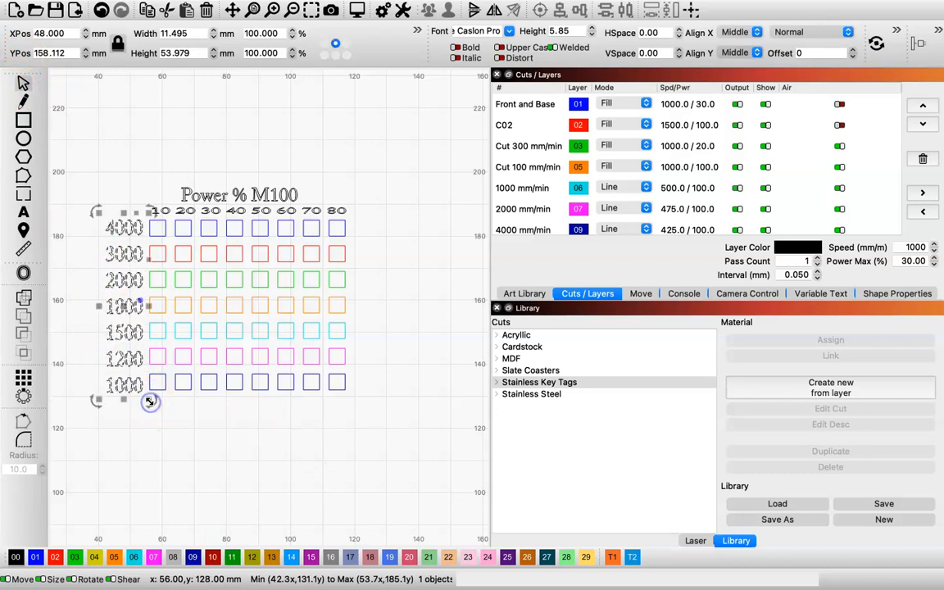
left_click_drag(150, 308, 141, 307)
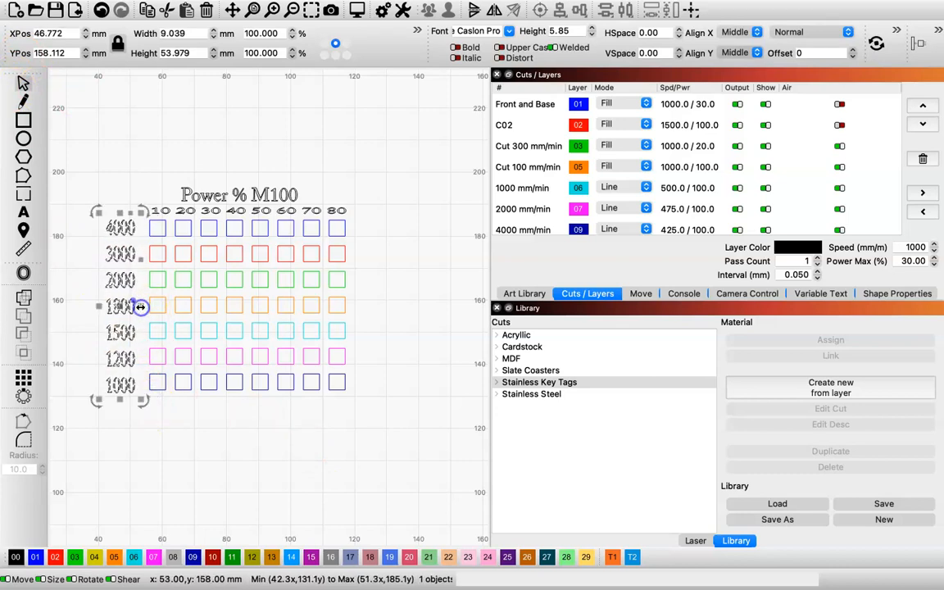
left_click_drag(119, 396, 121, 393)
left_click_drag(120, 307, 123, 303)
left_click(78, 169)
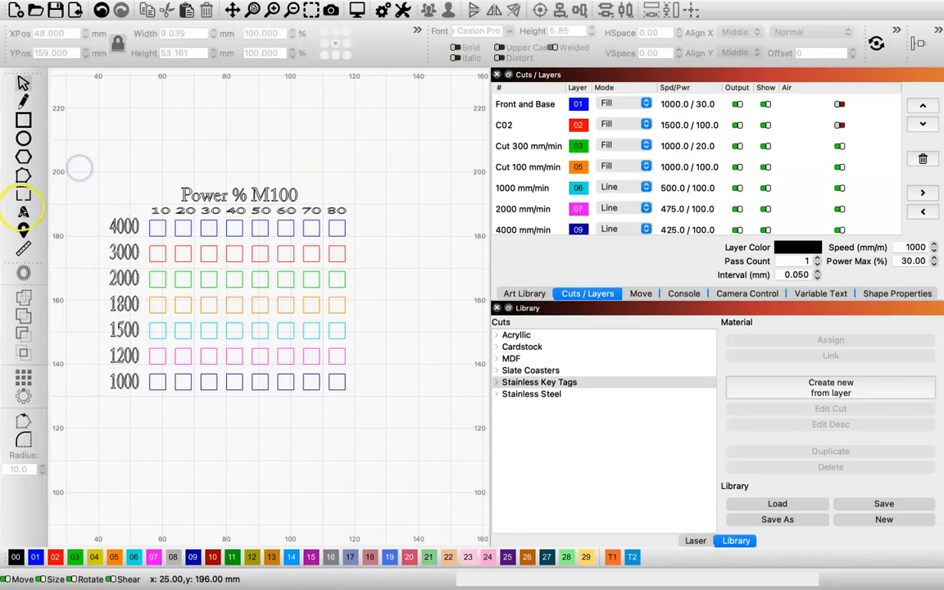
- Add the text "Speed mm min" below the grid and scale it down to about 4.8 mm high
left_click(23, 211)
left_click(137, 456)
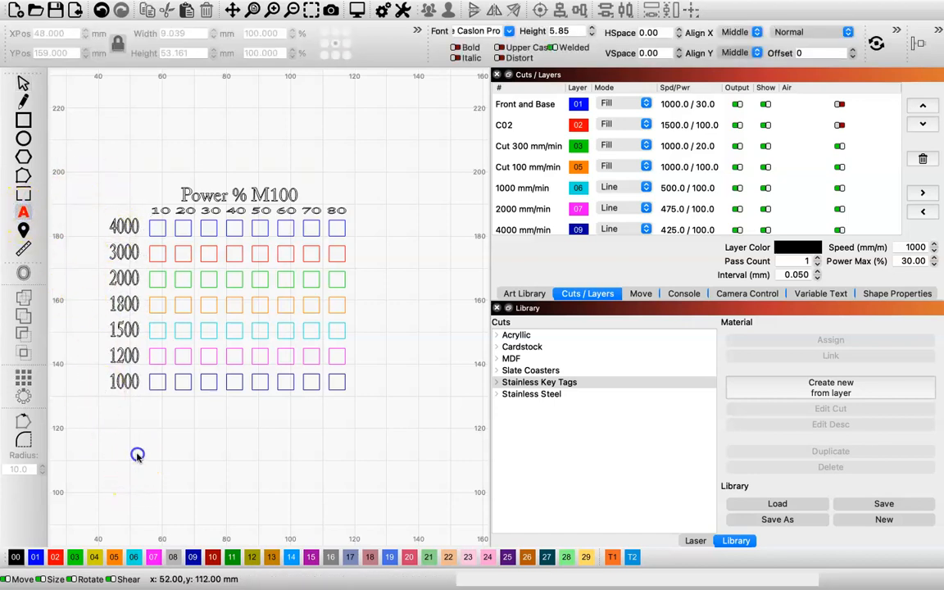
type("Speed")
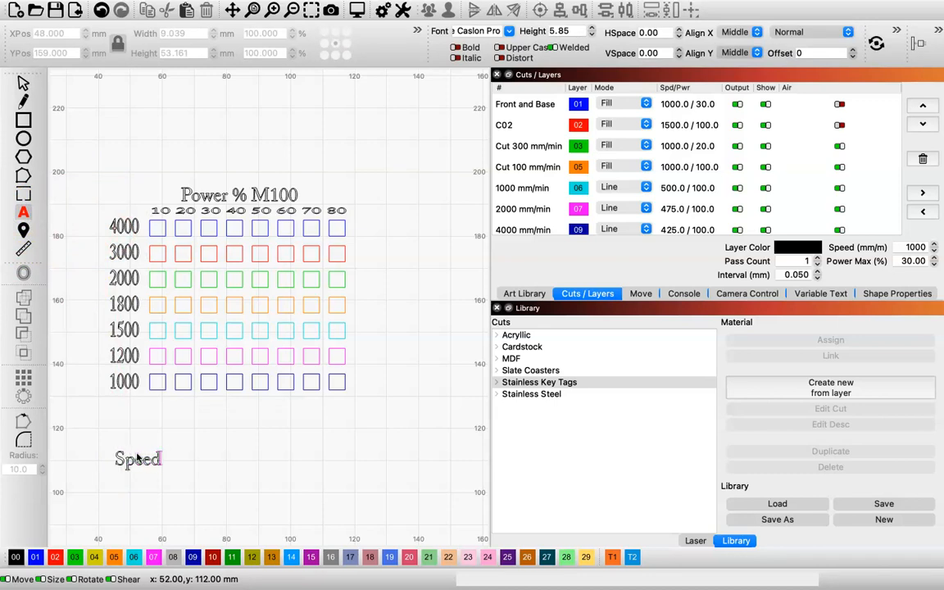
type(" mm min")
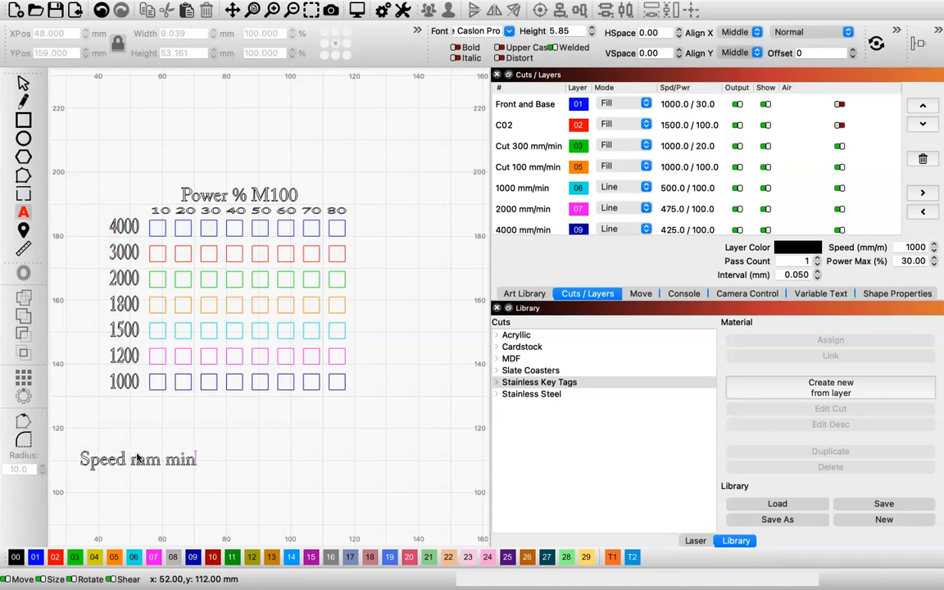
left_click(22, 81)
left_click_drag(201, 477, 181, 469)
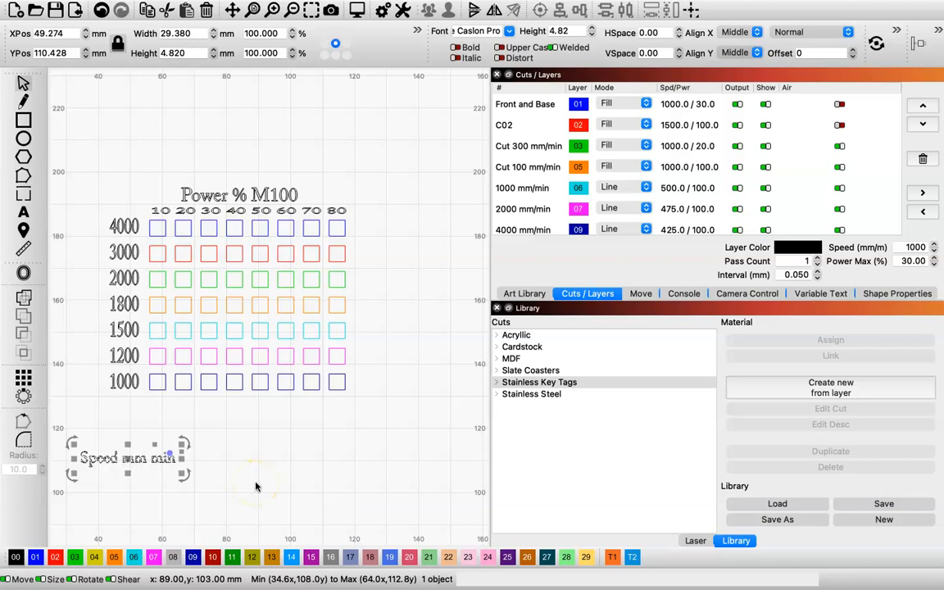
- Rotate the "Speed mm min" label to read upwards and place it beside the speed numbers at X 40, Y 161 mm
key("ctrl+period")
key("ctrl+period")
key("ctrl+period")
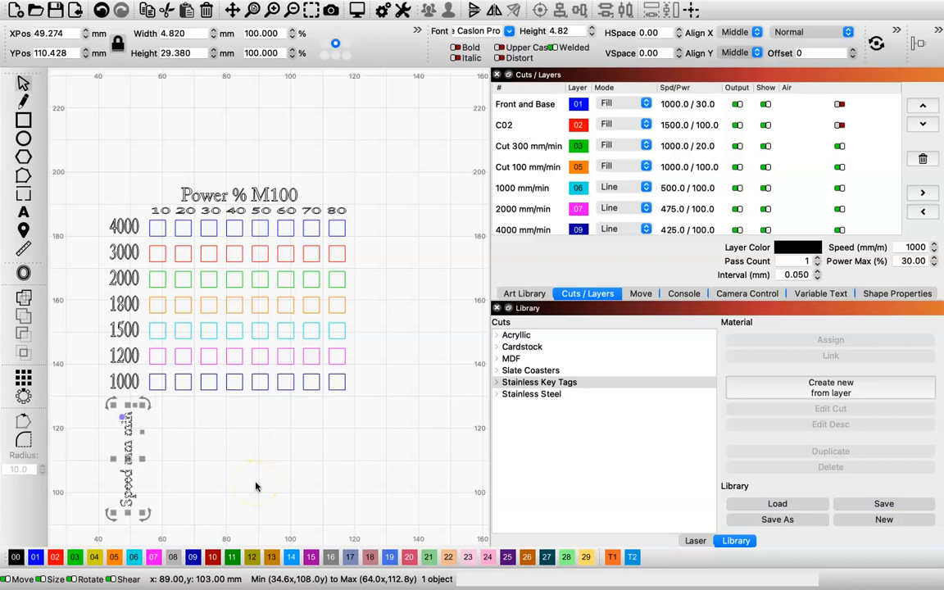
left_click_drag(126, 453, 97, 301)
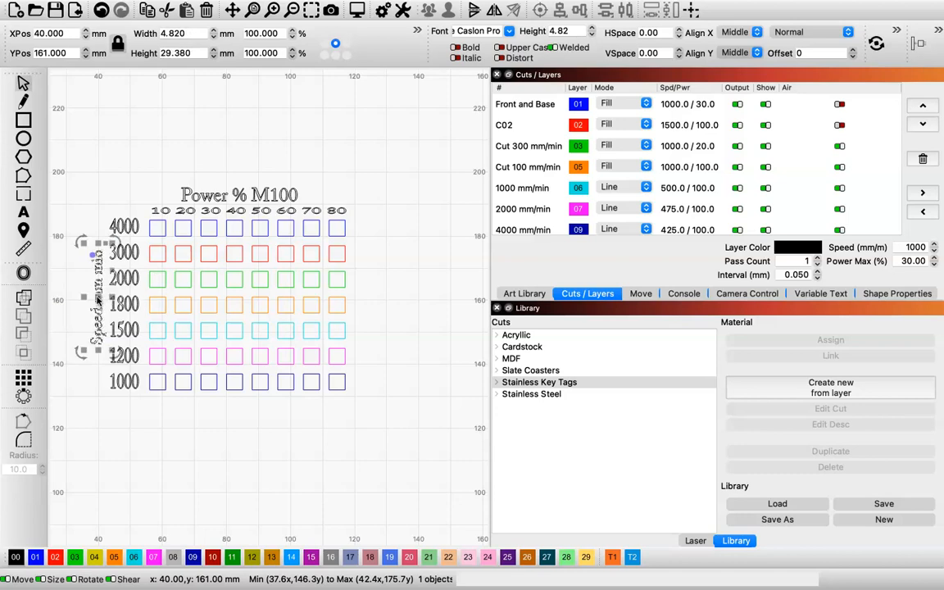
left_click(332, 461)
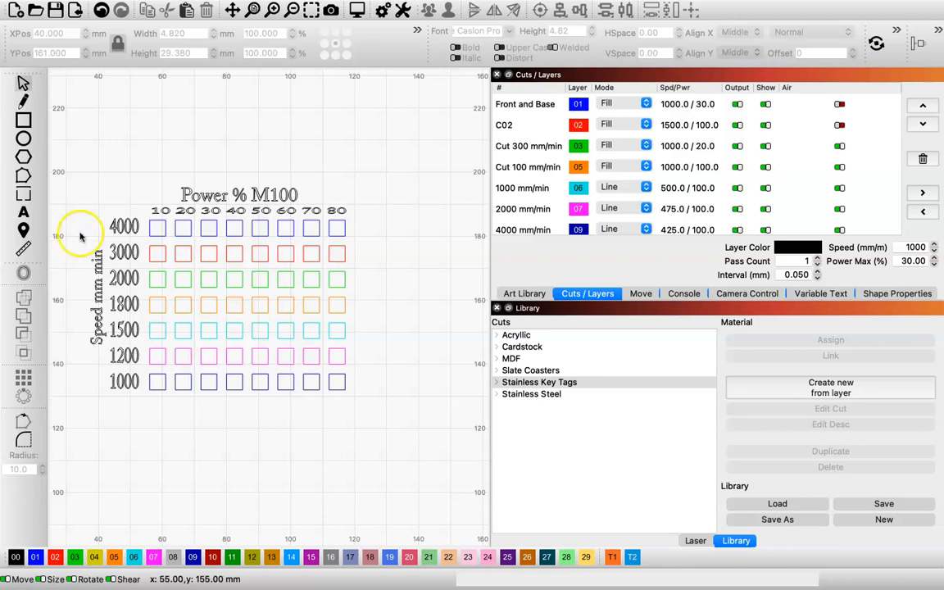
left_click(23, 120)
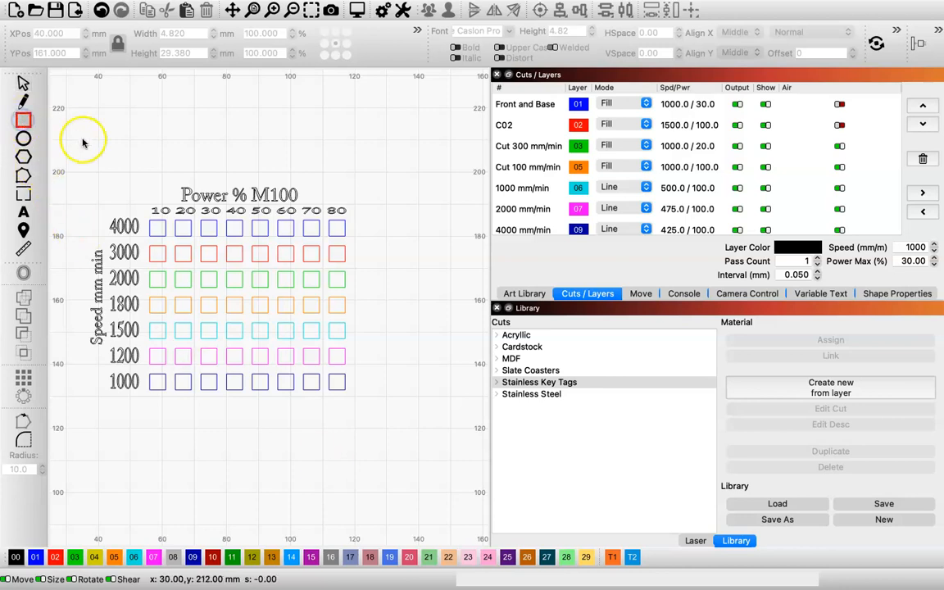
mouse_move(83, 172)
left_mouse_down()
mouse_move(247, 376)
mouse_move(370, 423)
left_mouse_up()
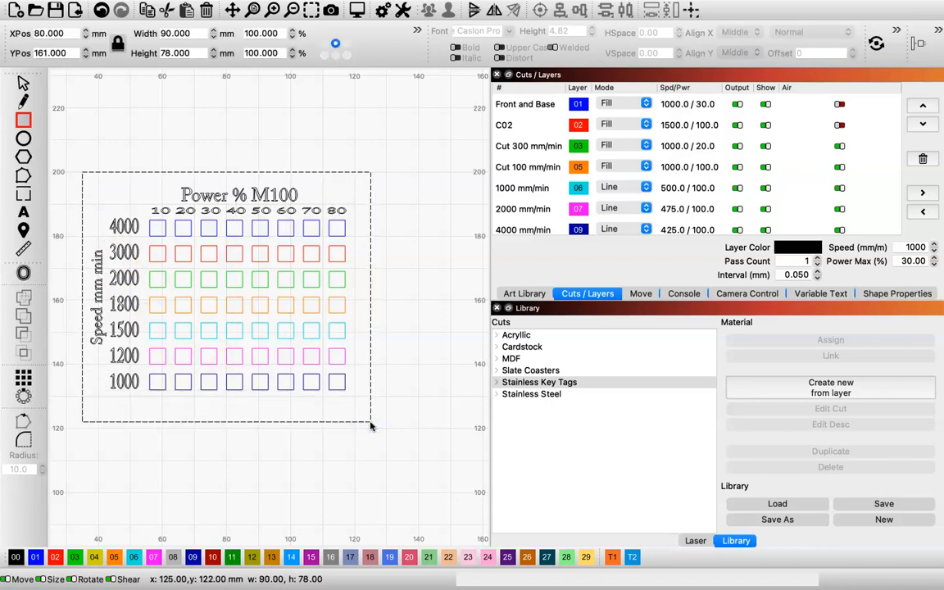
key("Delete")
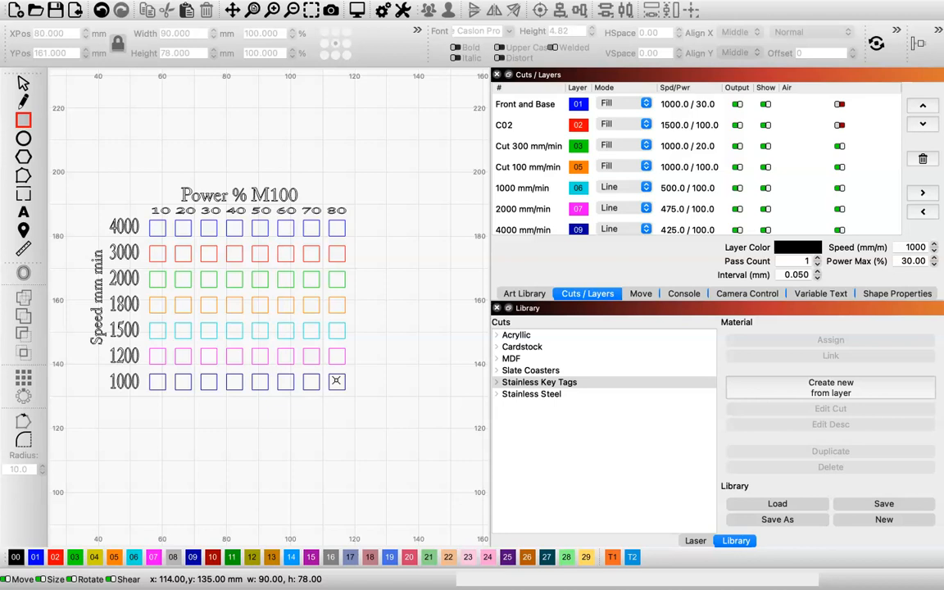
left_click(346, 418)
left_click(346, 412)
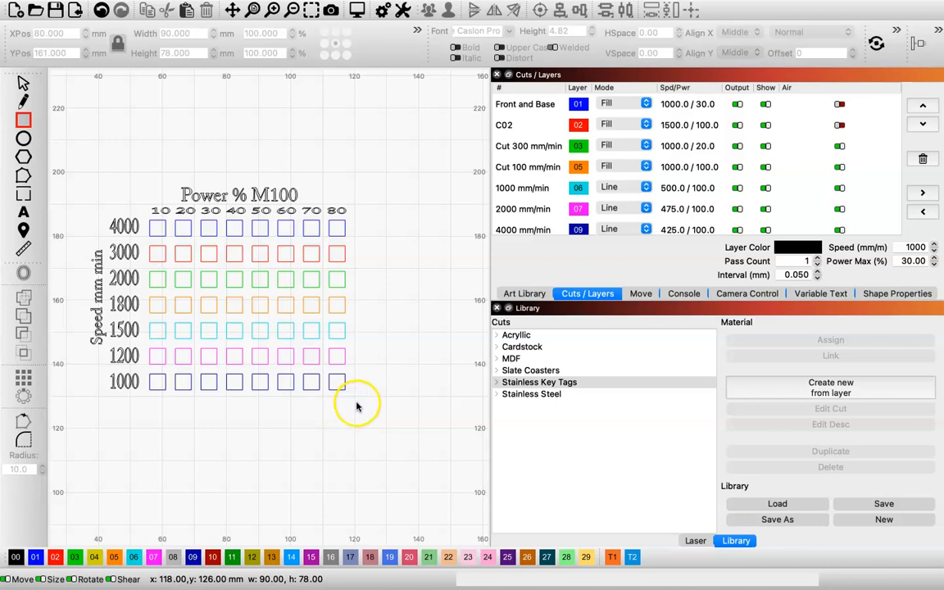
left_click_drag(345, 405, 357, 425)
left_click(302, 361)
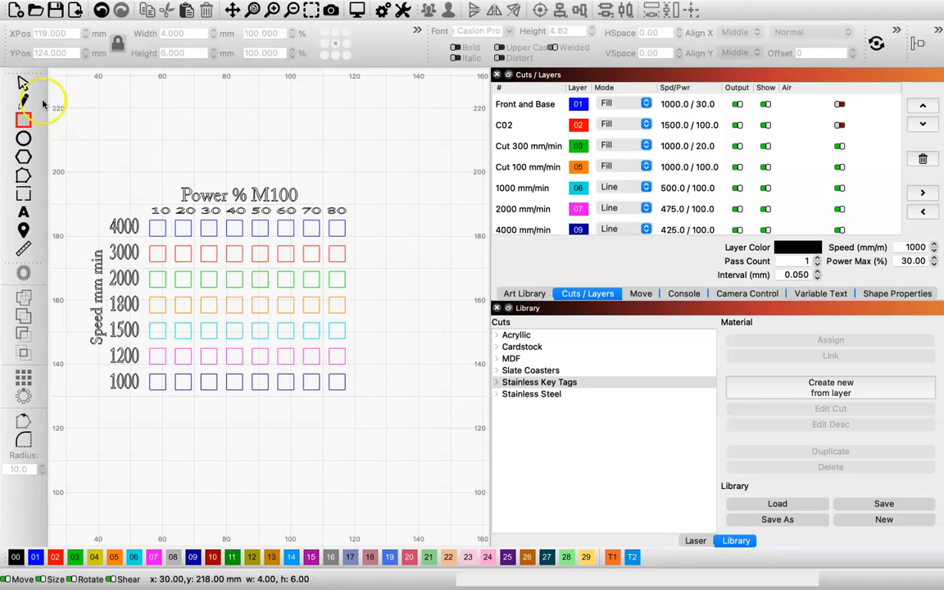
- Set the power scale of all seven squares in the 80 column to 80
left_click(22, 82)
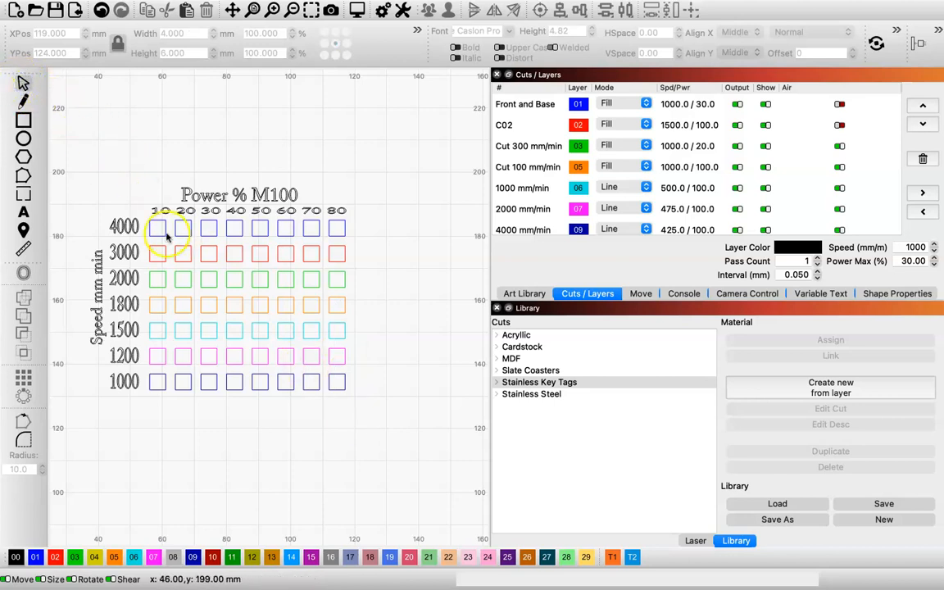
left_click(343, 393)
left_click_drag(335, 296, 336, 236)
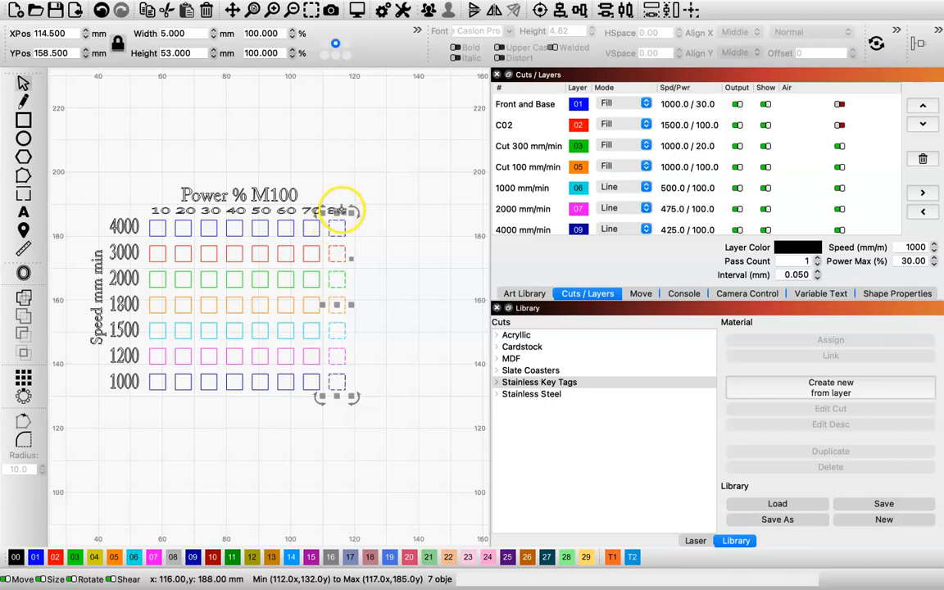
left_click(906, 294)
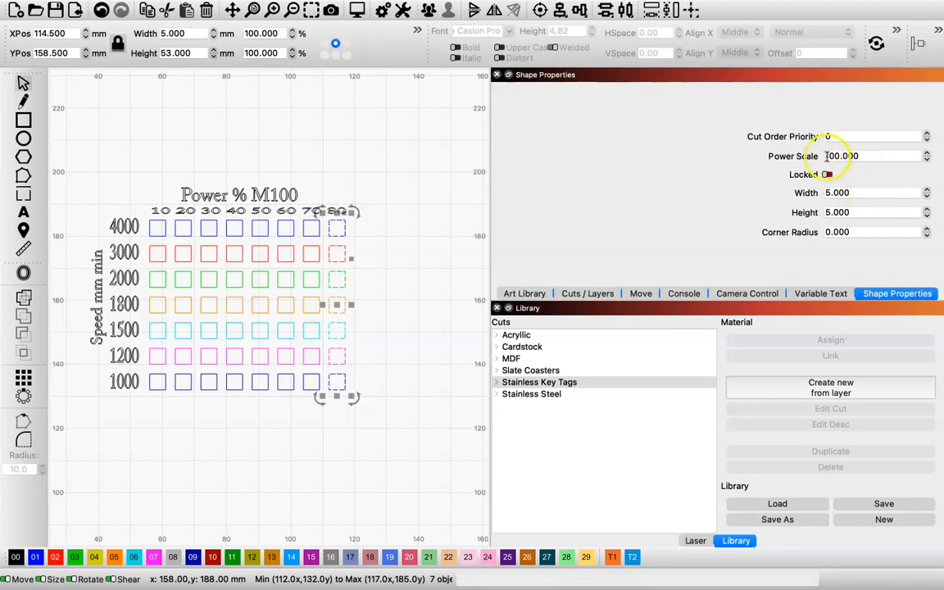
left_click_drag(863, 157, 807, 154)
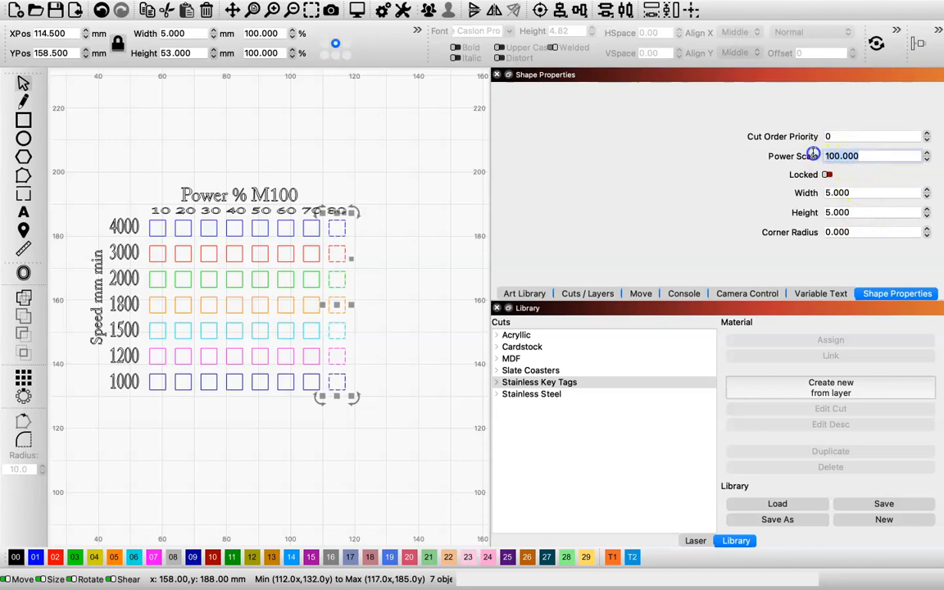
type("80")
left_click(712, 206)
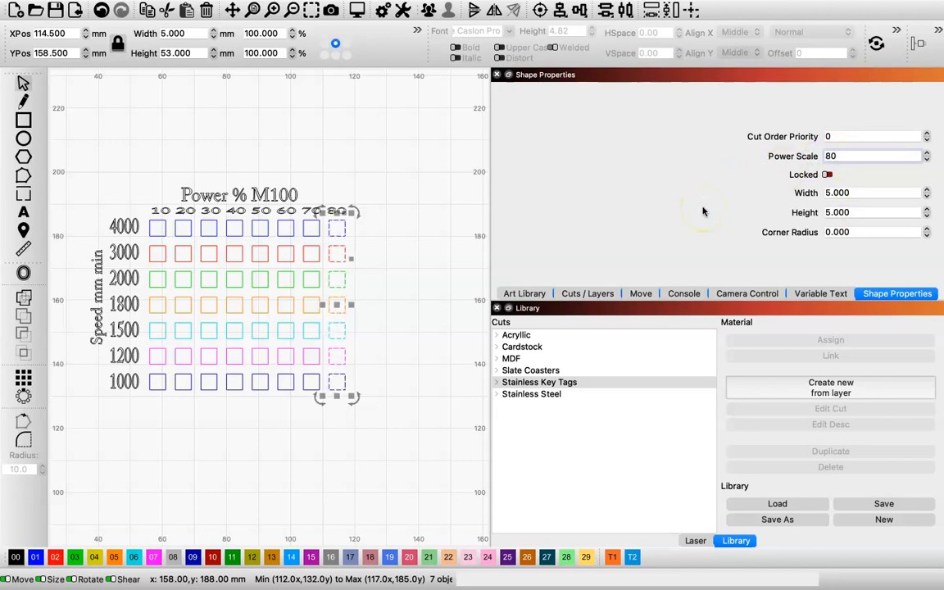
left_click(404, 350)
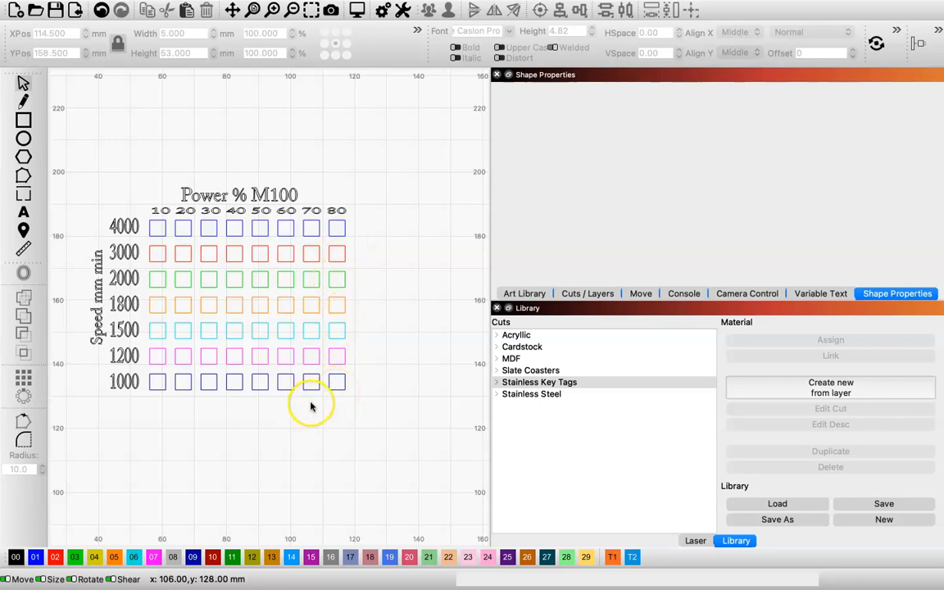
- Set the power scale of all seven squares in the 70 column to 70
left_click_drag(311, 317, 305, 233)
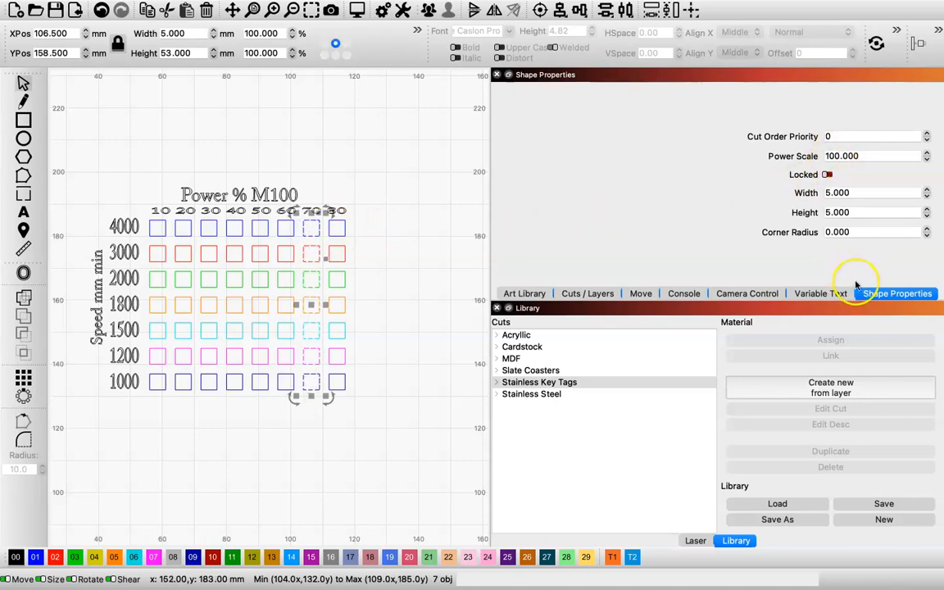
mouse_move(349, 7)
left_click(309, 9)
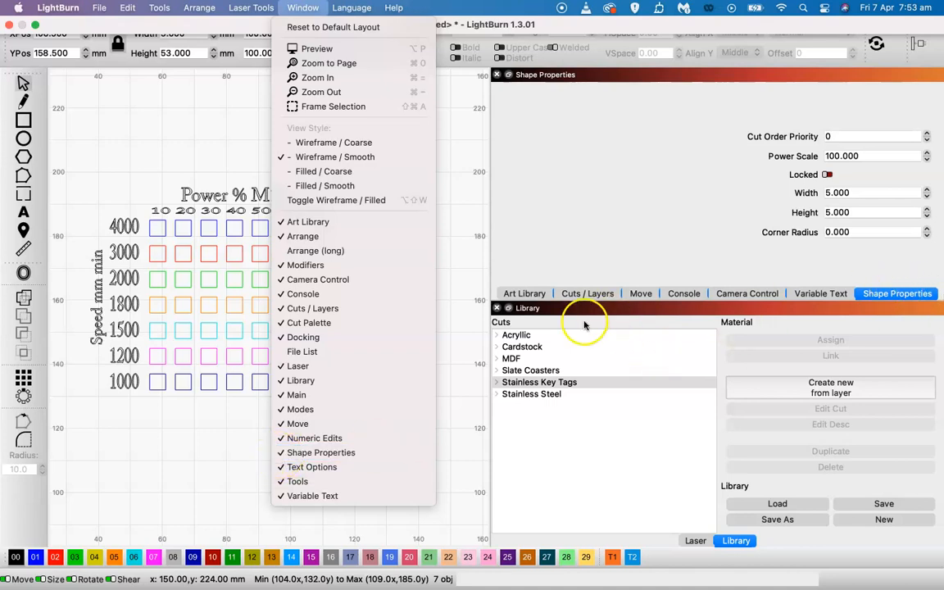
left_click(438, 467)
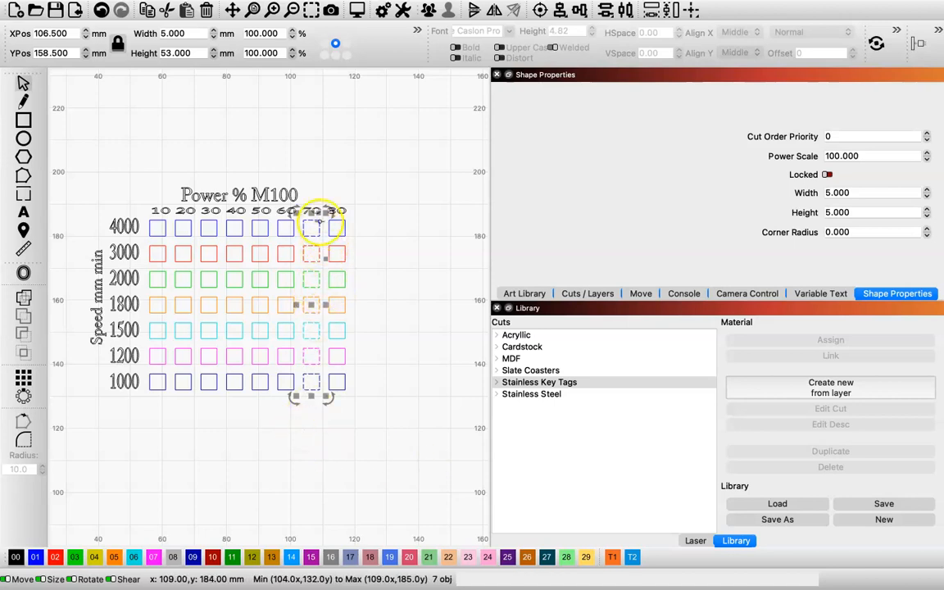
left_click_drag(842, 155, 716, 157)
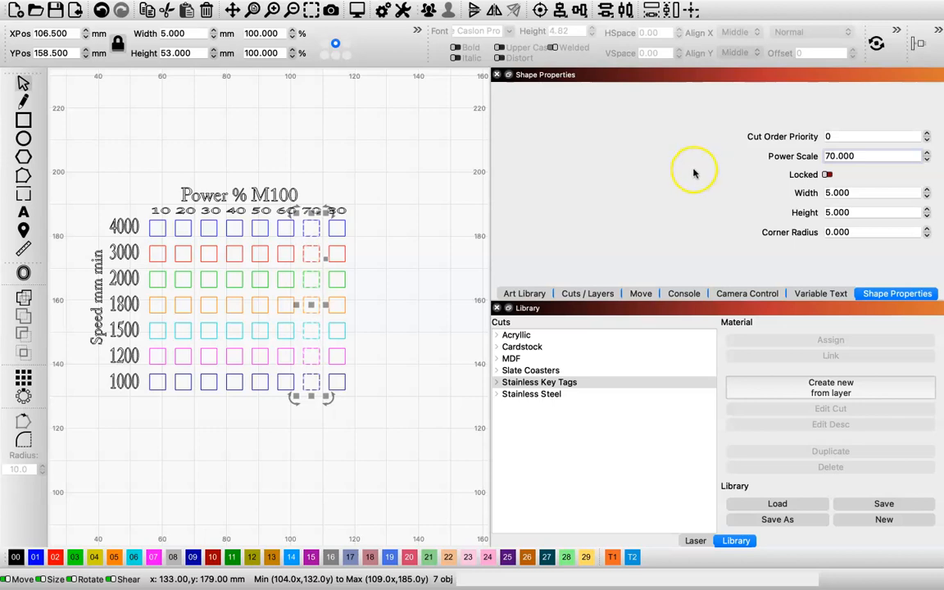
left_click(221, 497)
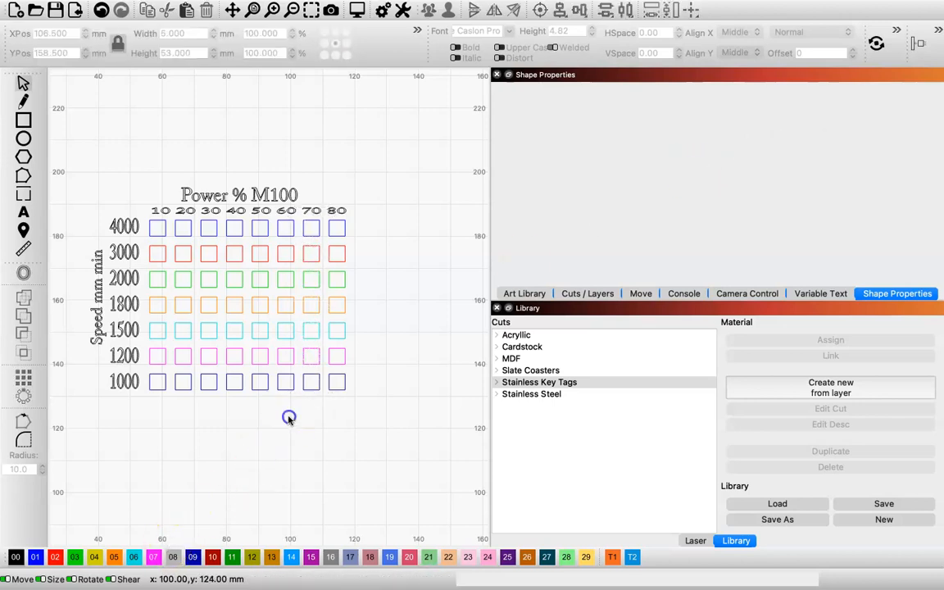
- Set the power scale of the squares in the 60 column to 60 and those in the 50 column to 50
left_click_drag(285, 235, 287, 232)
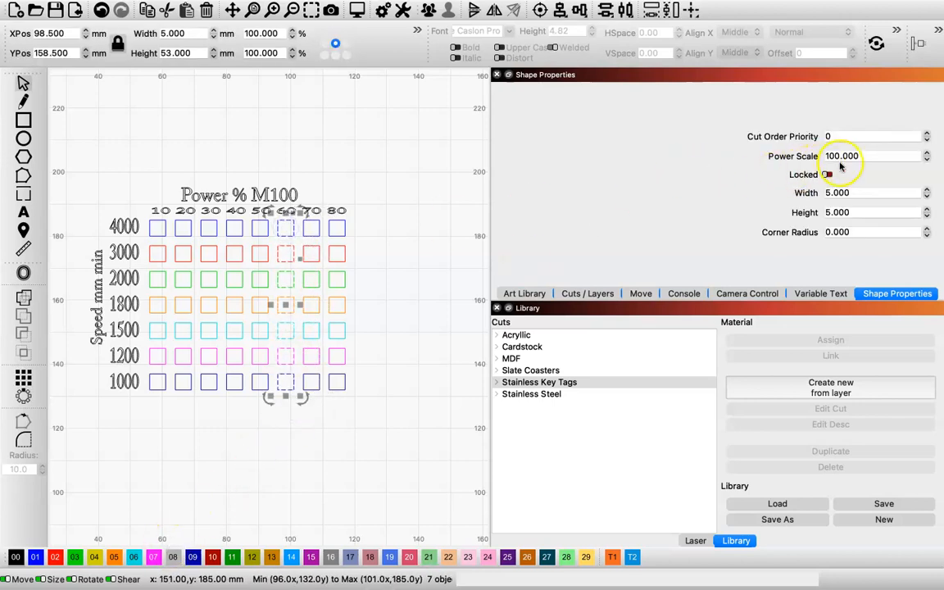
left_click_drag(841, 156, 733, 157)
type("6")
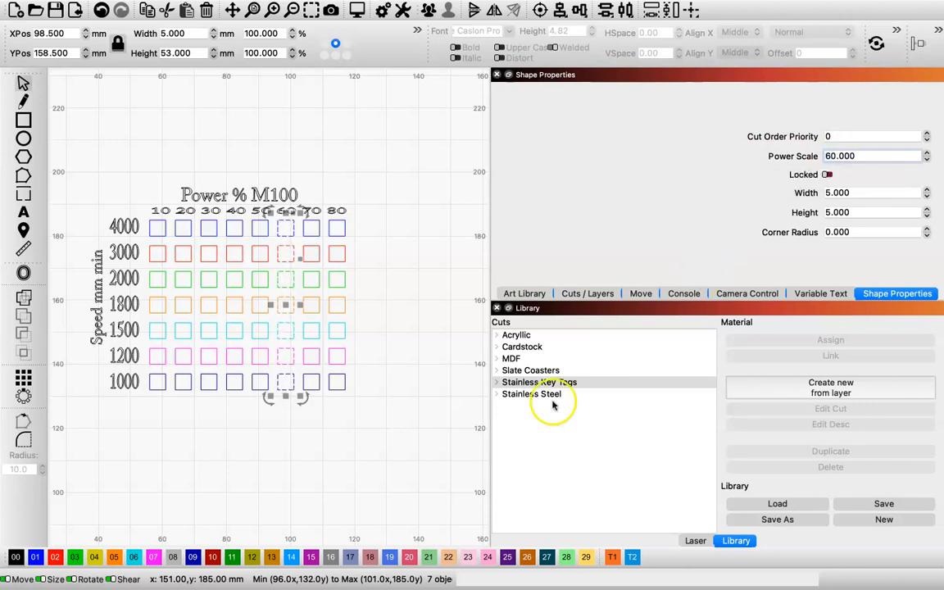
left_click(362, 468)
left_click_drag(269, 407, 256, 236)
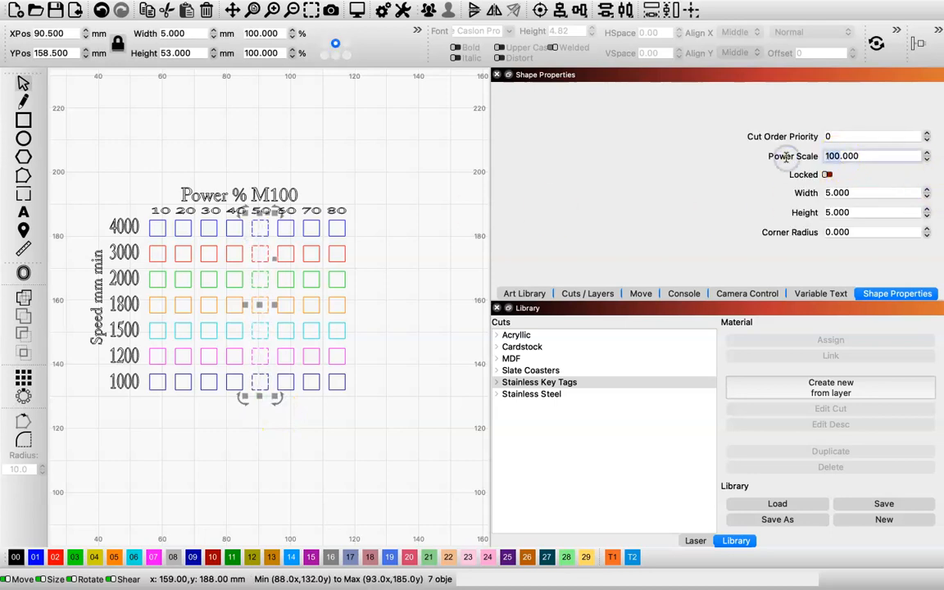
type("50")
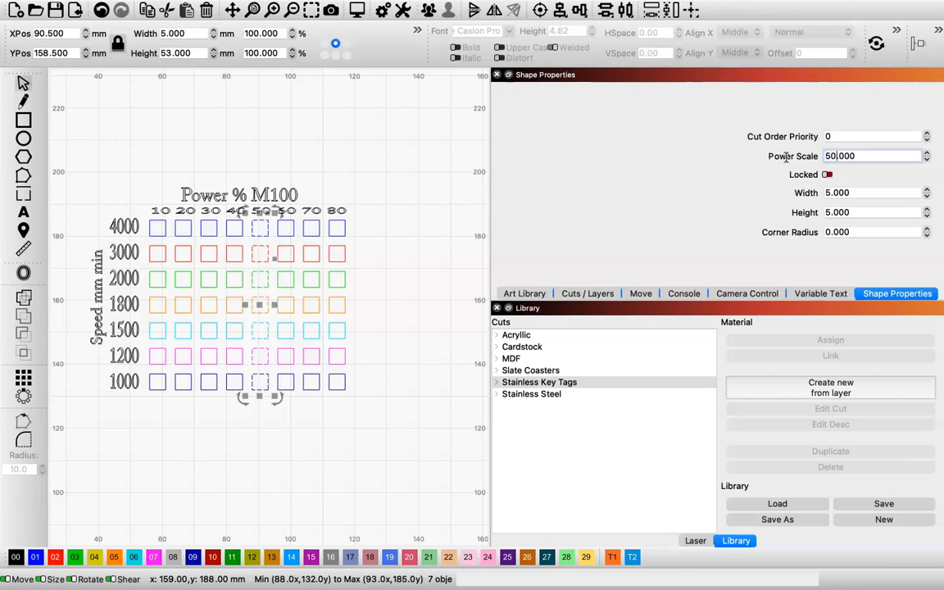
left_click(257, 457)
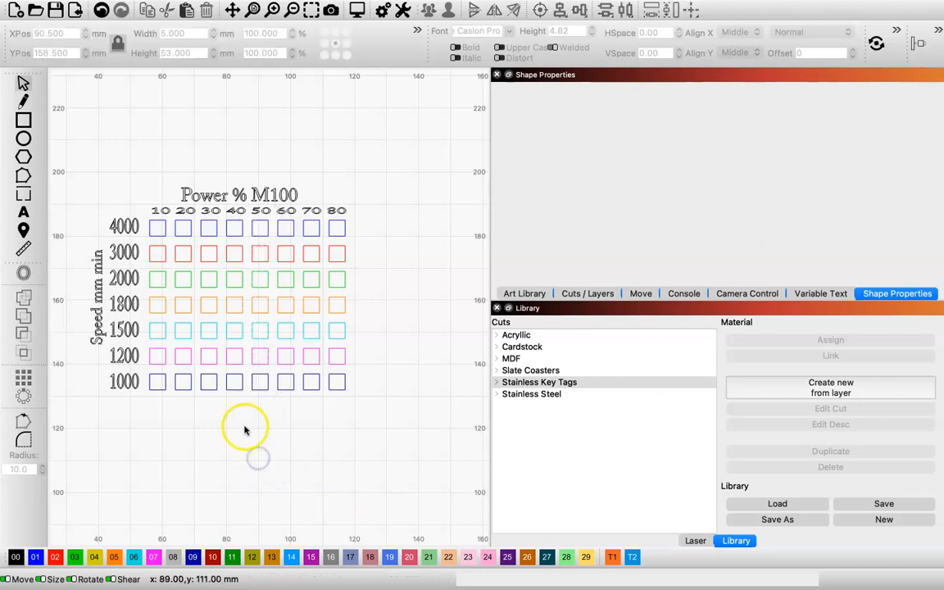
- Set the power scale of all seven squares in the 40 column to 40
mouse_move(239, 412)
left_mouse_down()
mouse_move(236, 300)
mouse_move(220, 209)
left_mouse_up()
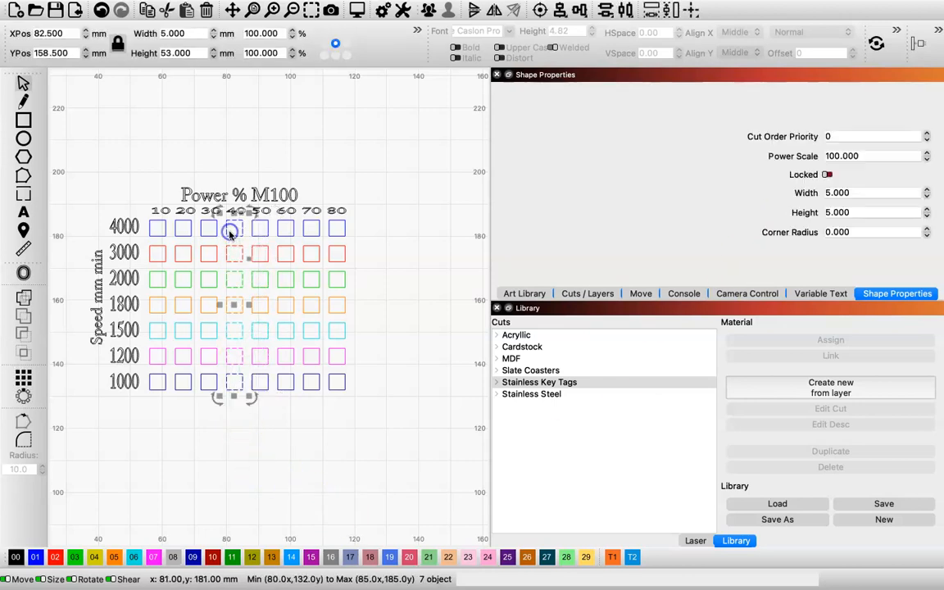
left_click_drag(841, 156, 763, 156)
type("4")
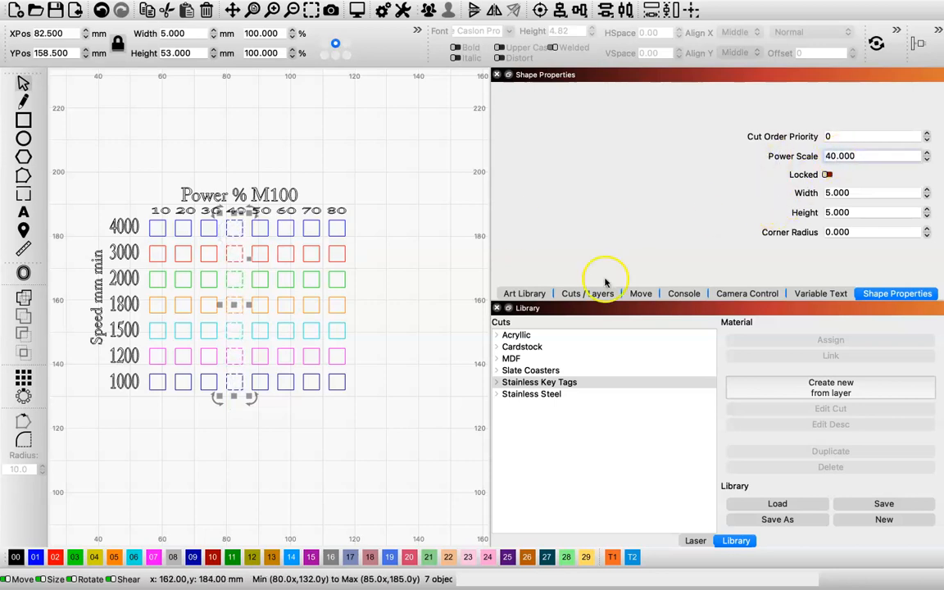
left_click(283, 489)
left_click(213, 410)
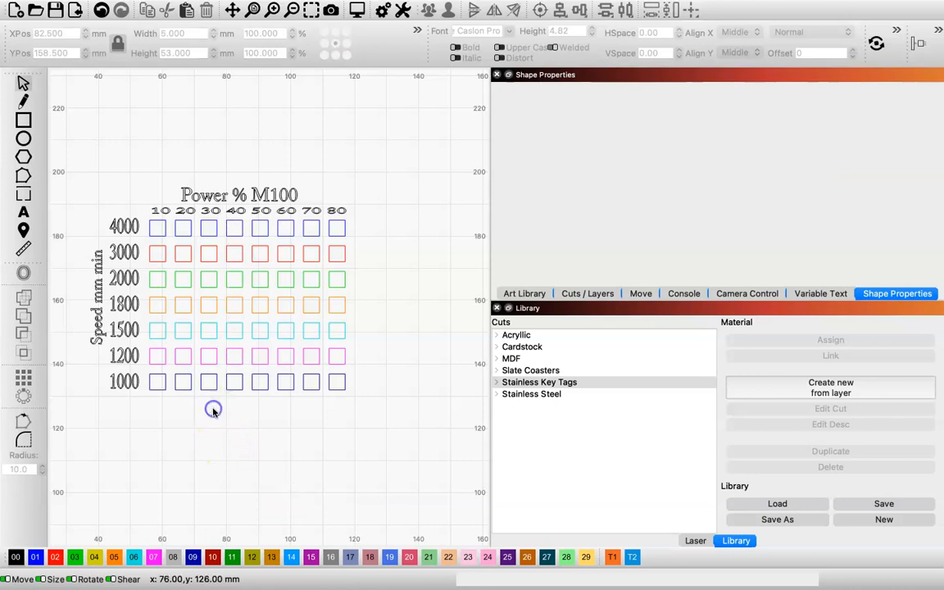
- Set the power scale of all seven squares in the 30 column to 30
left_click_drag(213, 410, 206, 220)
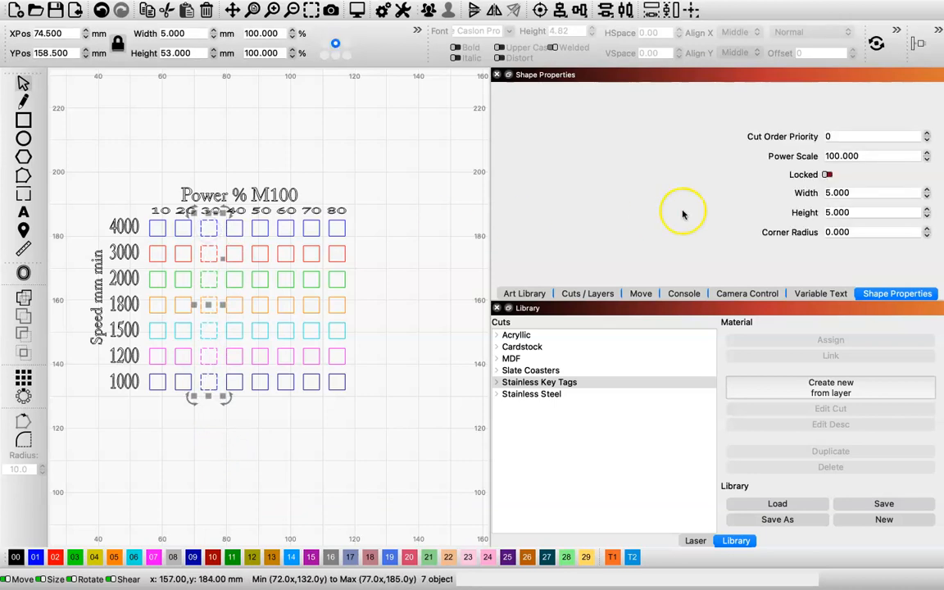
left_click_drag(842, 155, 812, 156)
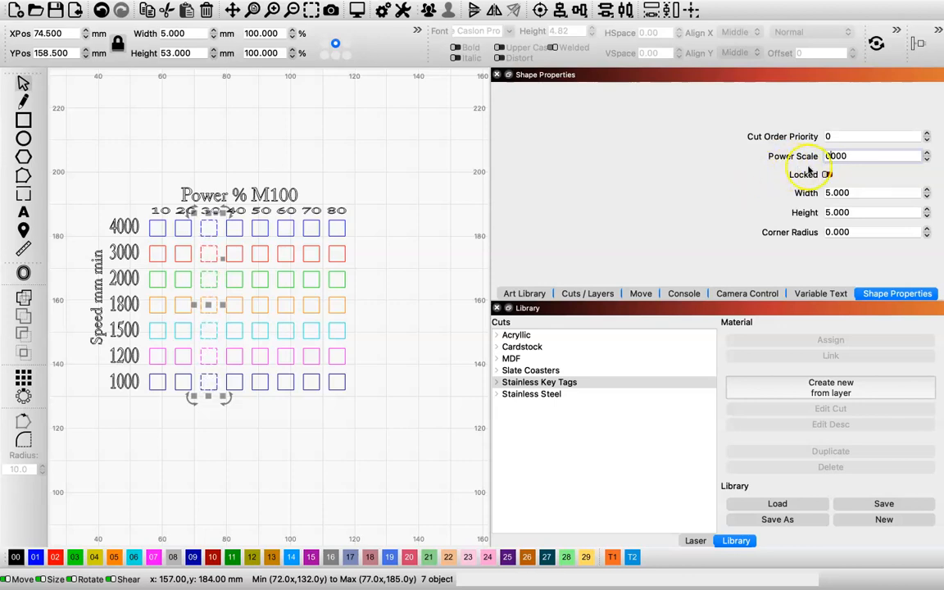
left_click(854, 152)
key("BackSpace")
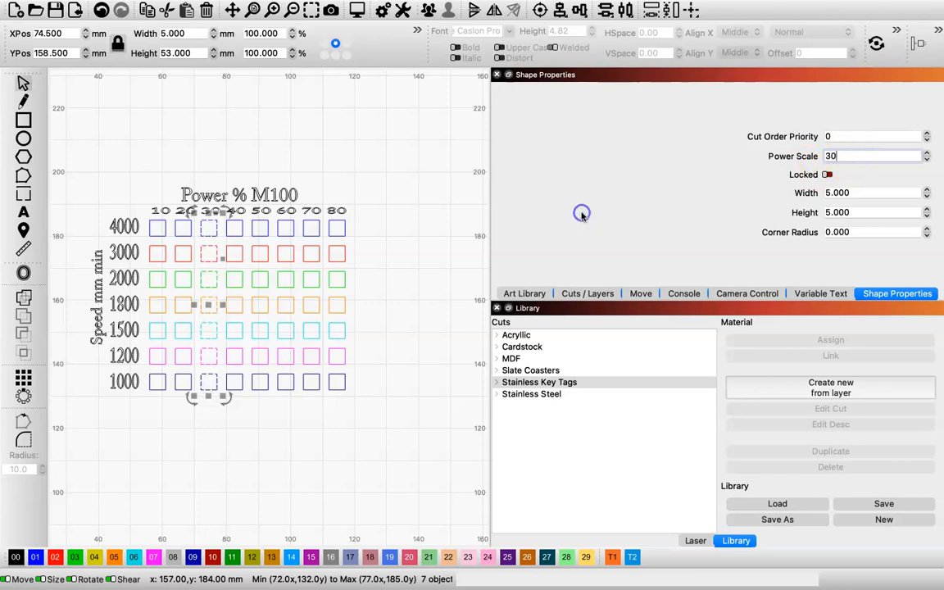
left_click(172, 451)
- Set the power scale of the squares in the 20 column to 20 and those in the 10 column to 10
left_click_drag(189, 404, 182, 222)
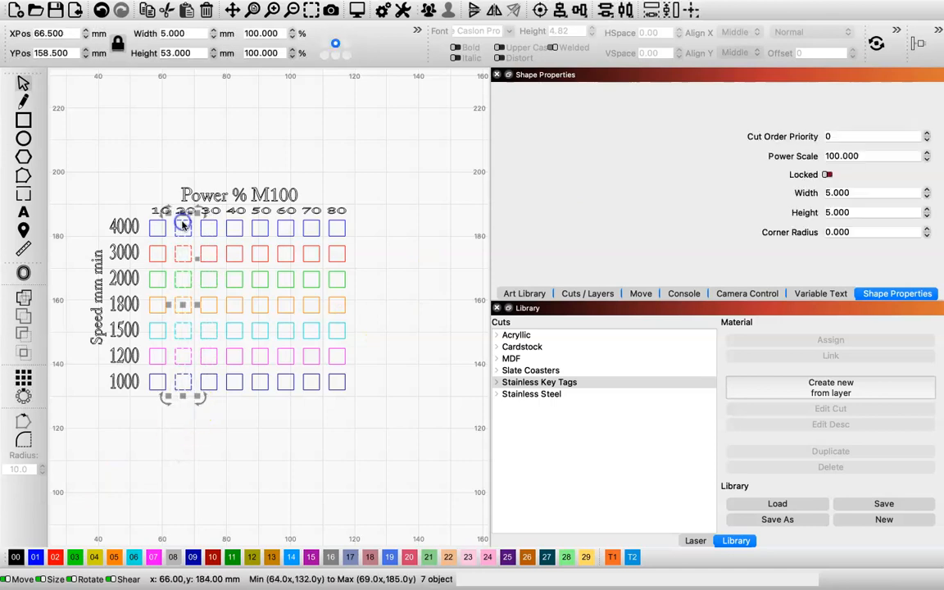
double_click(837, 157)
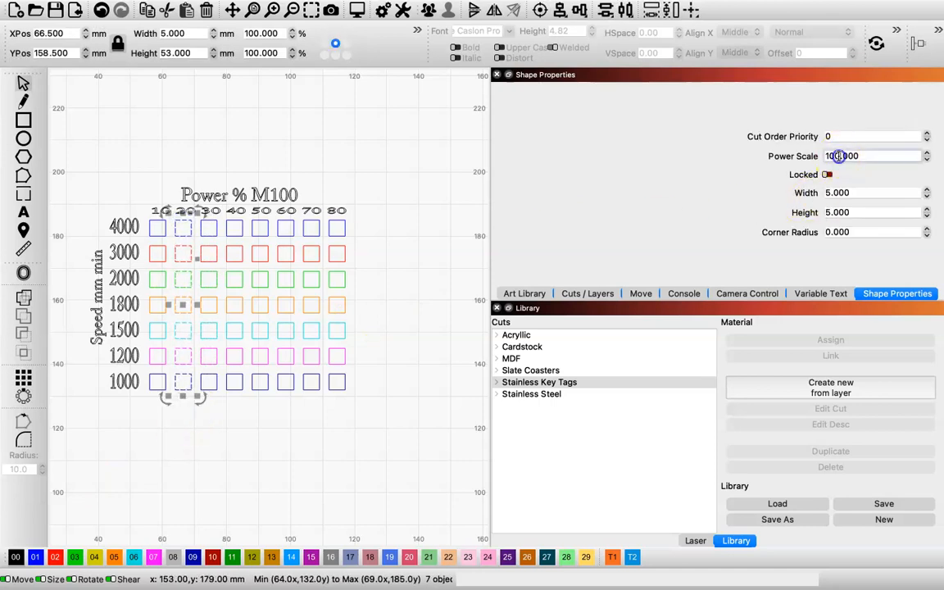
type("20")
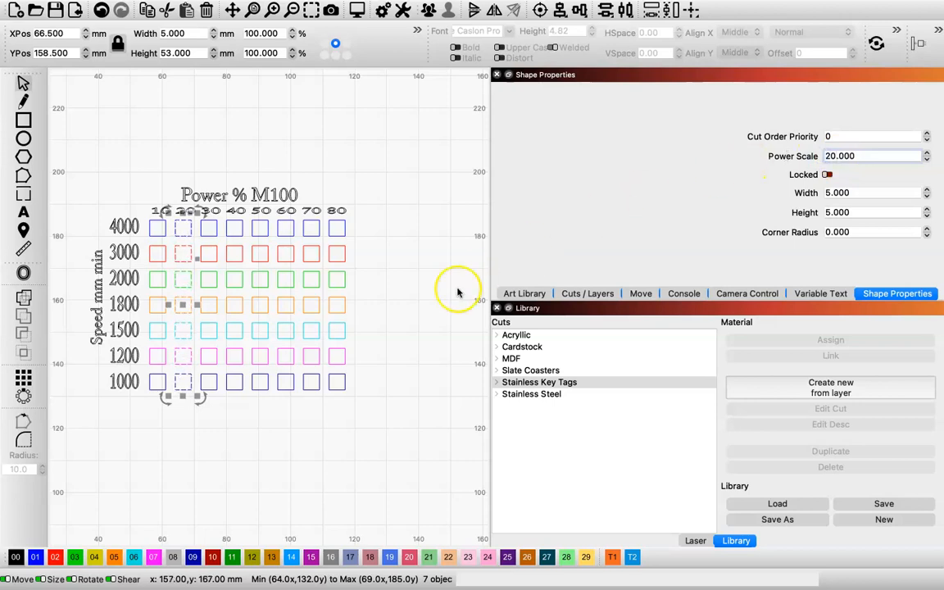
left_click(166, 427)
left_click_drag(162, 403, 135, 201)
left_click(835, 156)
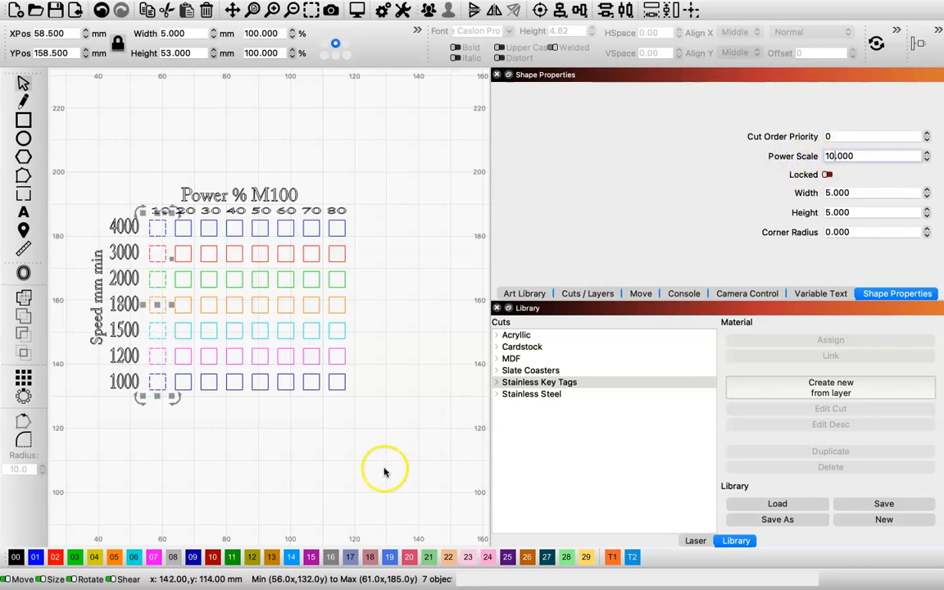
left_click(309, 474)
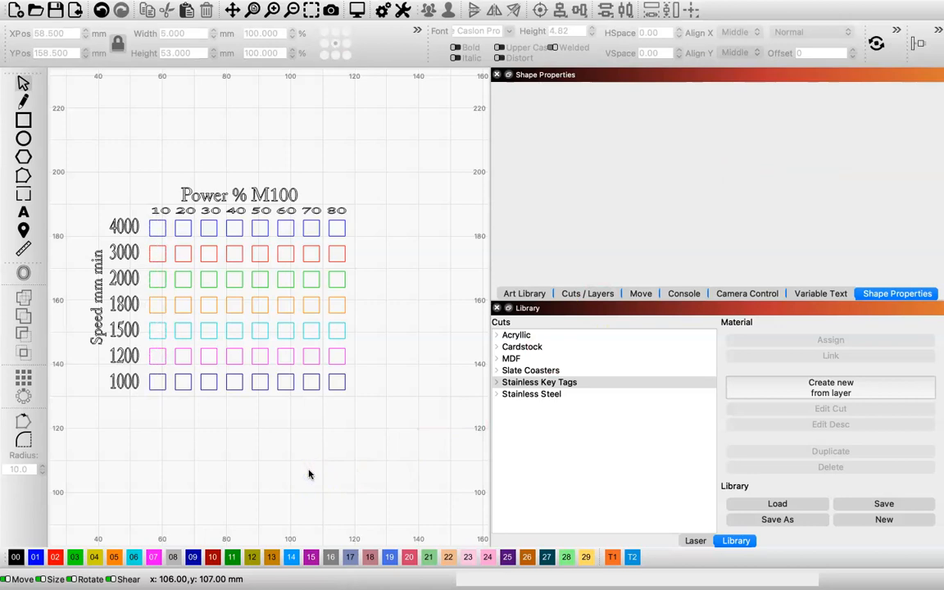
- Switch the mode of layer 01, which holds the top row of squares, from Fill to Line
left_click(573, 296)
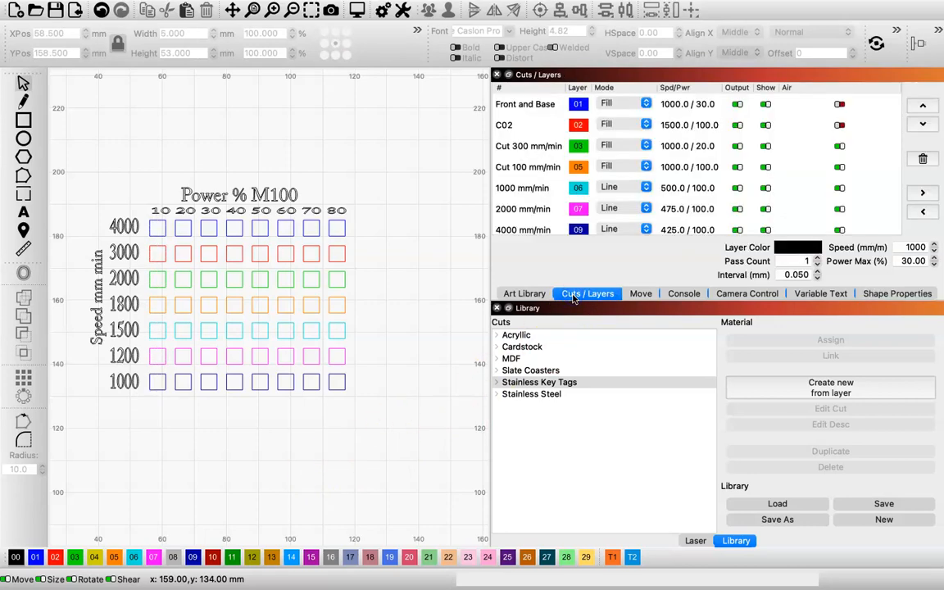
left_click(405, 255)
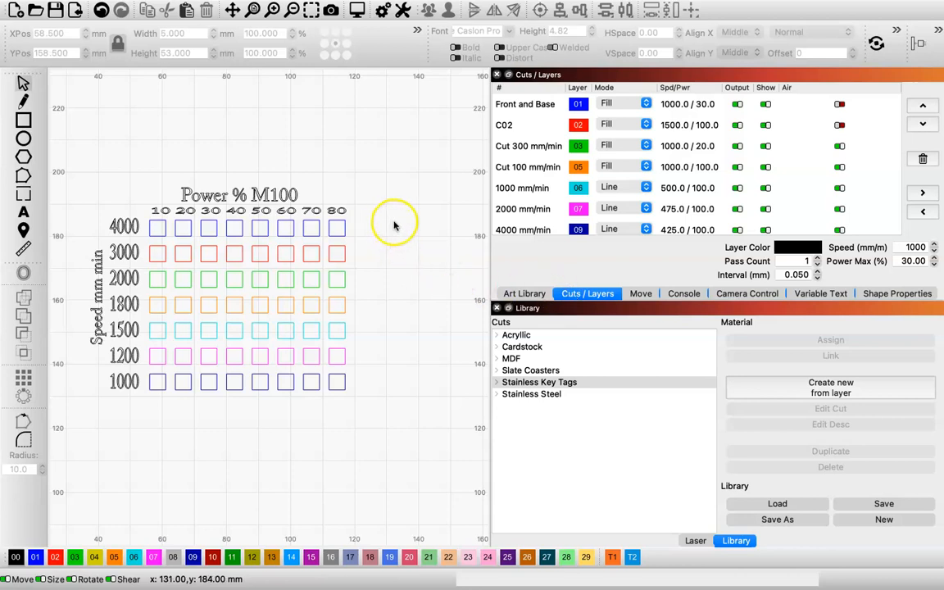
scroll(704, 203, "down", 1)
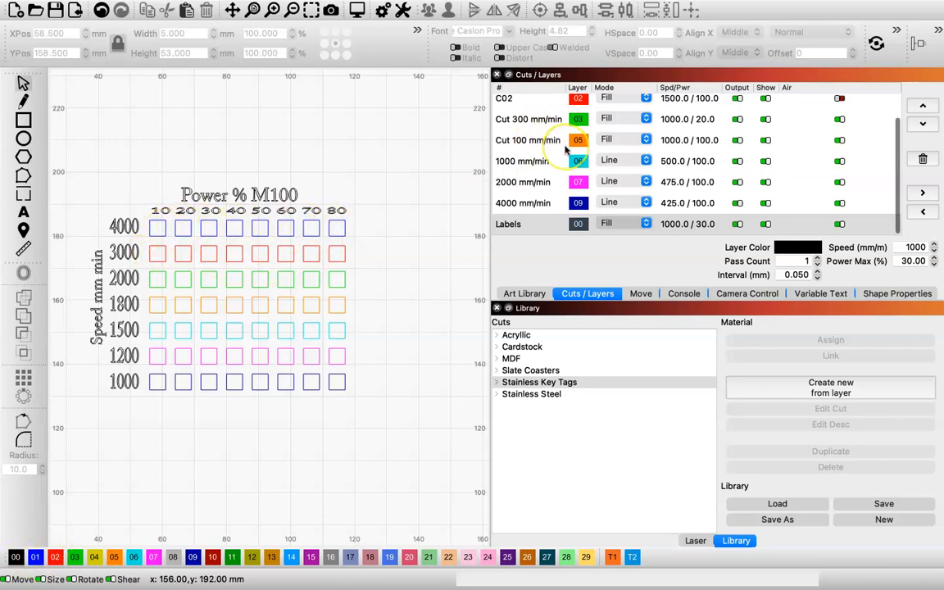
scroll(564, 148, "up", 2)
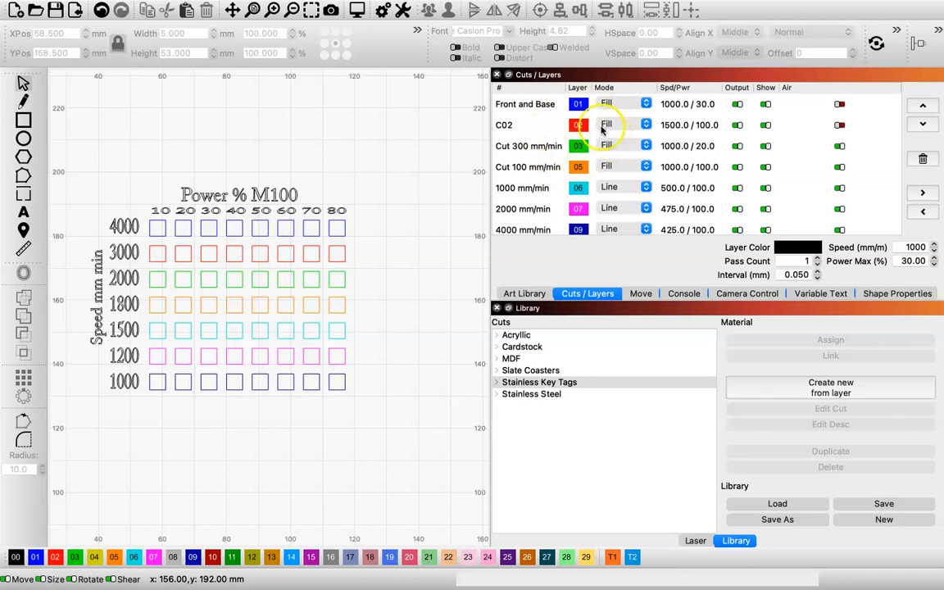
left_click(647, 104)
left_click(632, 93)
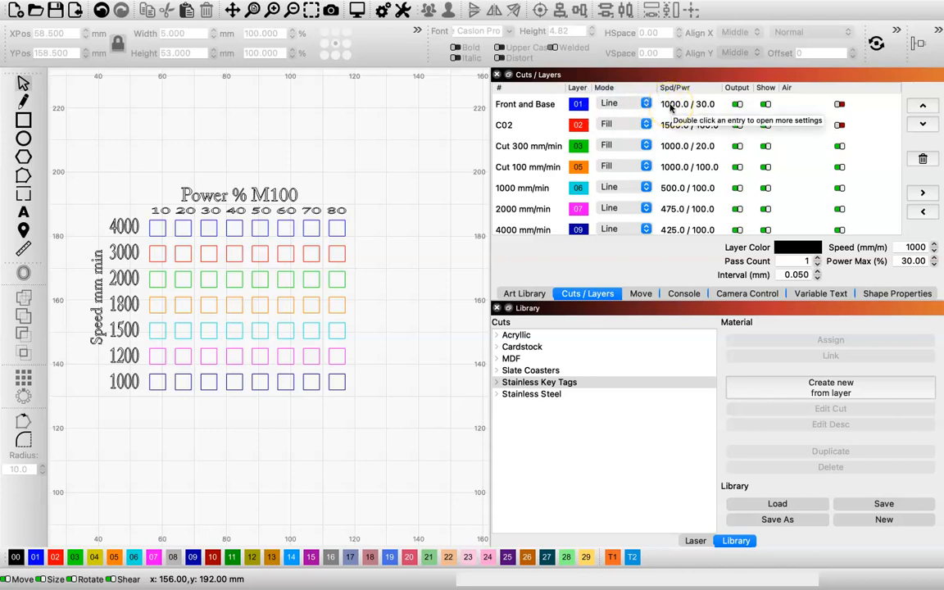
- Set layer 01, which holds the top row of squares, to a speed of 4000 mm/min and a maximum power of 100%
left_click(670, 107)
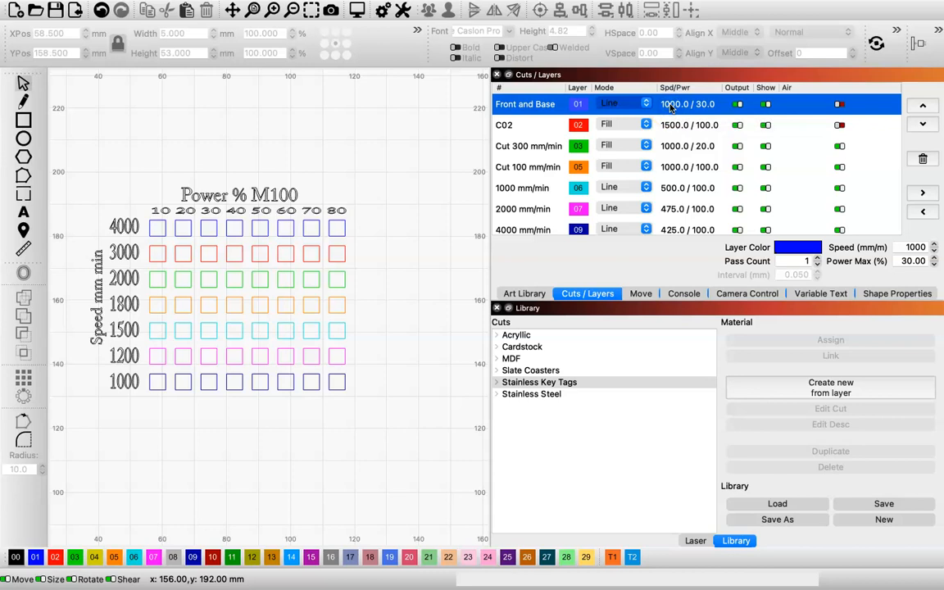
double_click(916, 248)
type("4000")
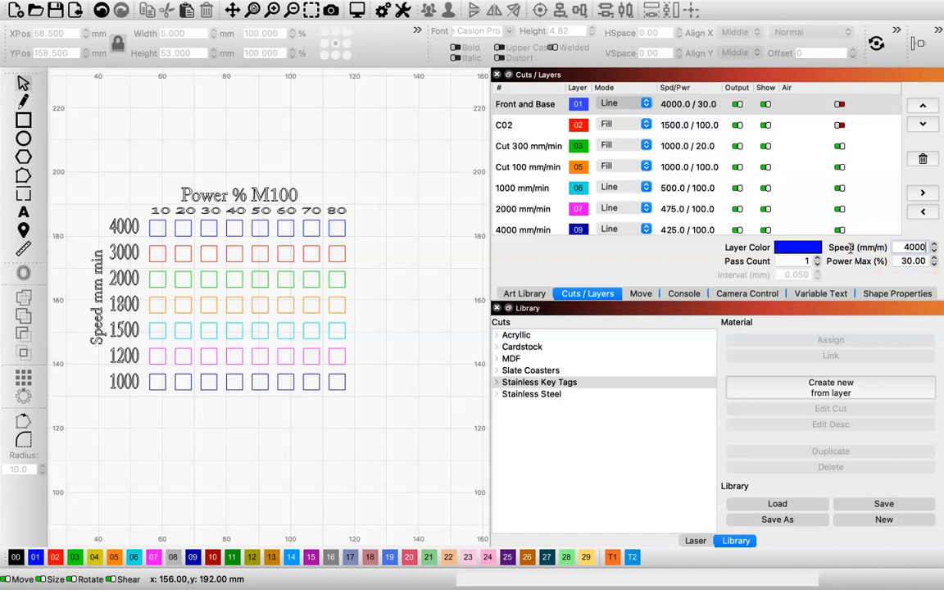
double_click(913, 261)
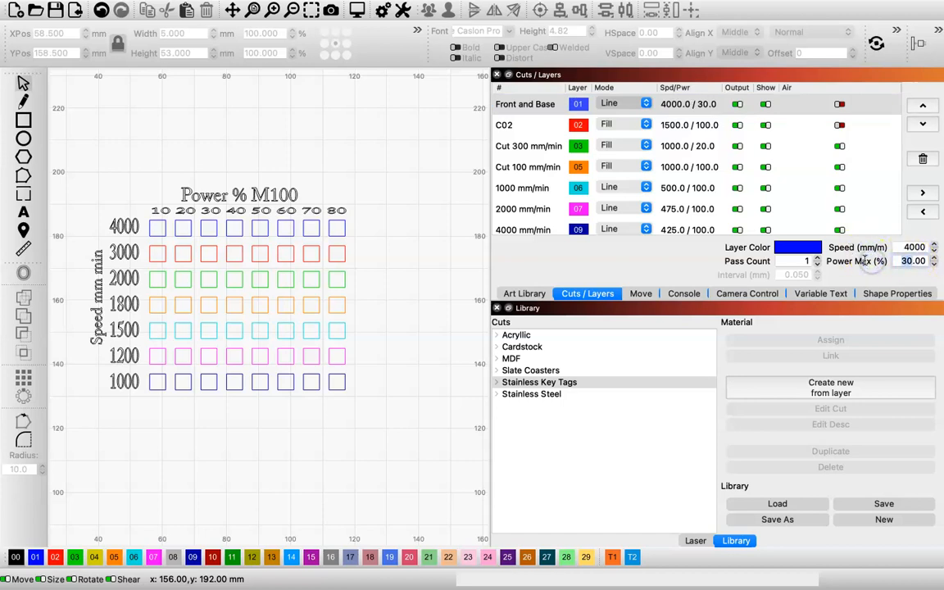
type("100")
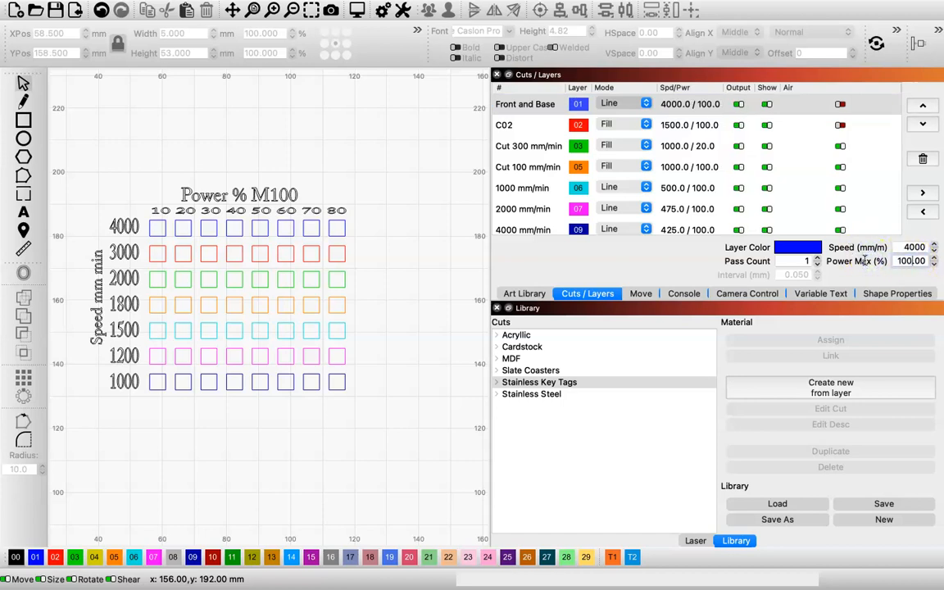
left_click(609, 272)
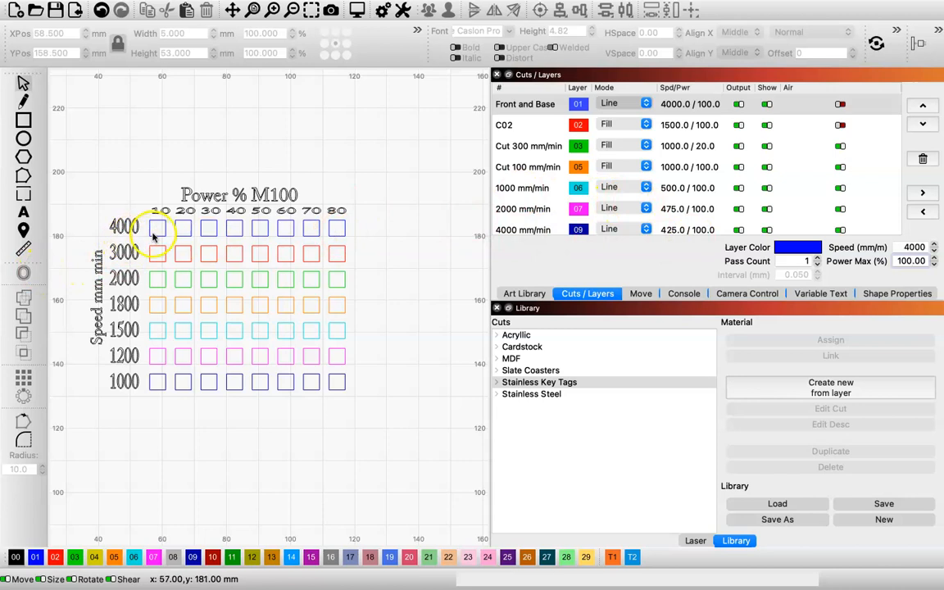
- Lower the maximum power of layer 01 to 20%
key("BackSpace")
key("BackSpace")
key("BackSpace")
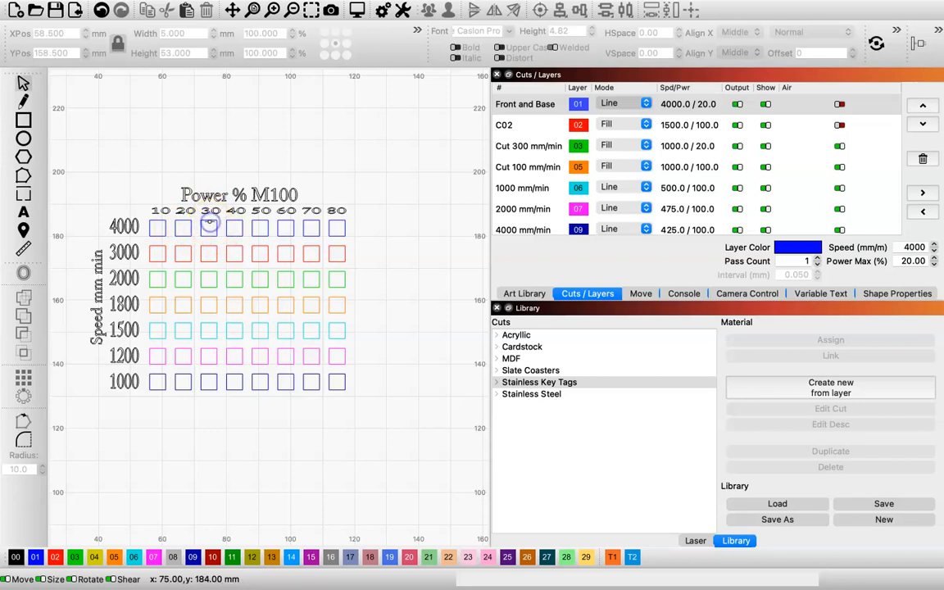
- Check the power scale of the top-row square in the 30 column
left_click(23, 82)
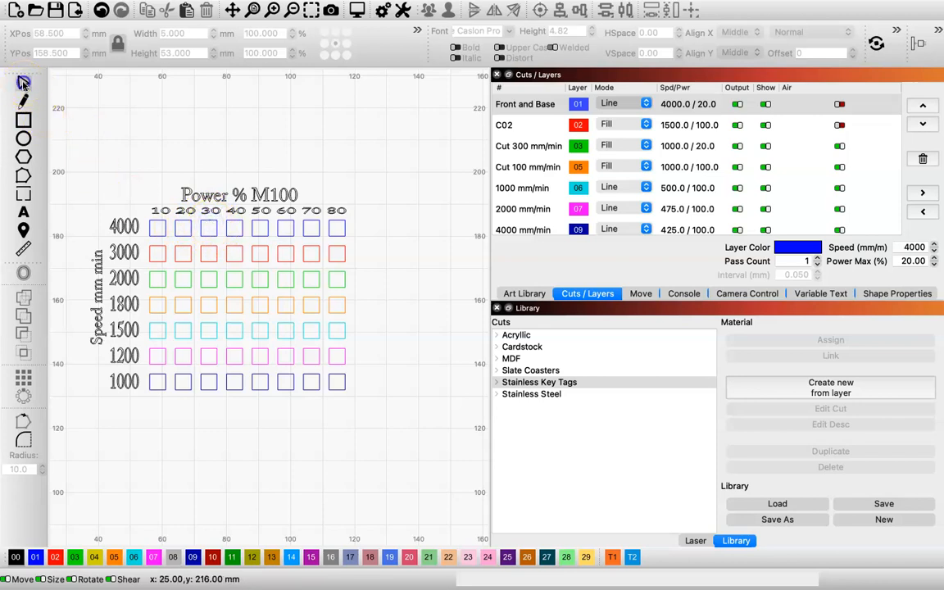
left_click(214, 223)
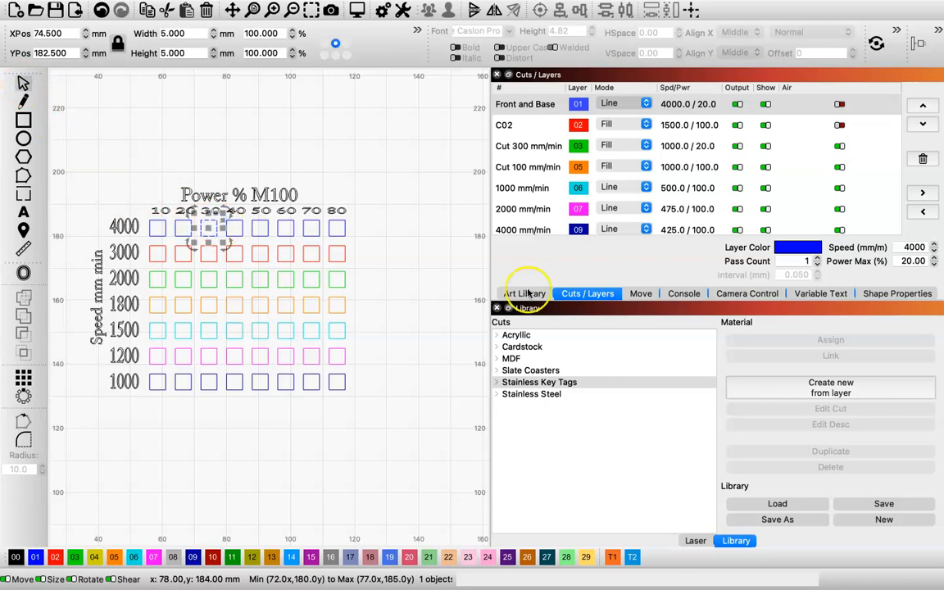
left_click(909, 296)
left_click(838, 158)
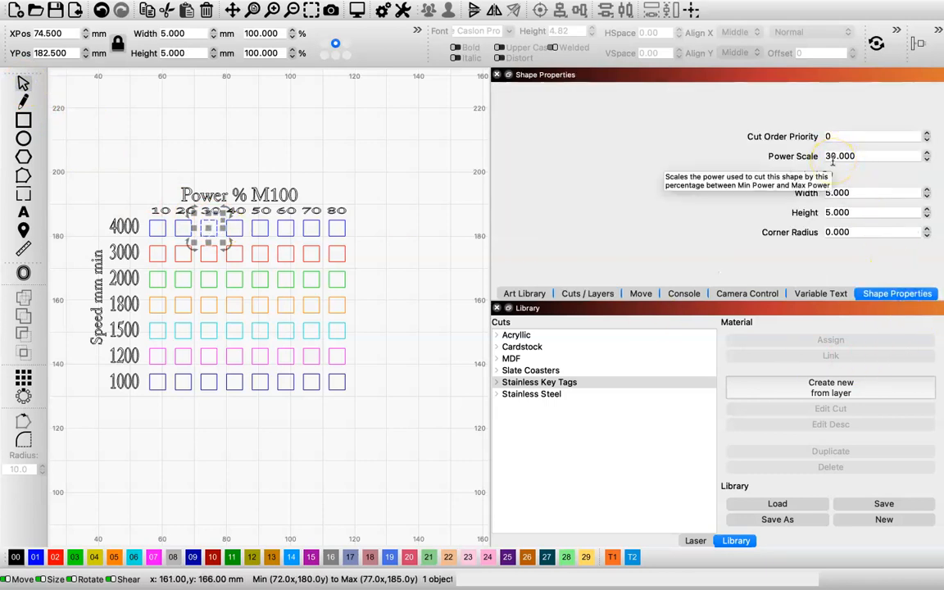
- Restore the maximum power of layer 01 to 100%
left_click(601, 295)
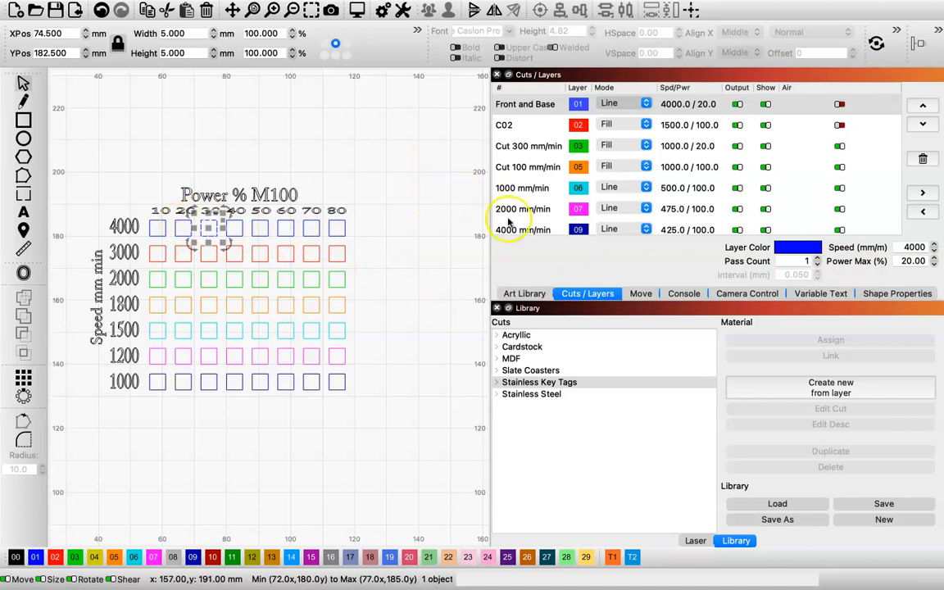
left_click(914, 261)
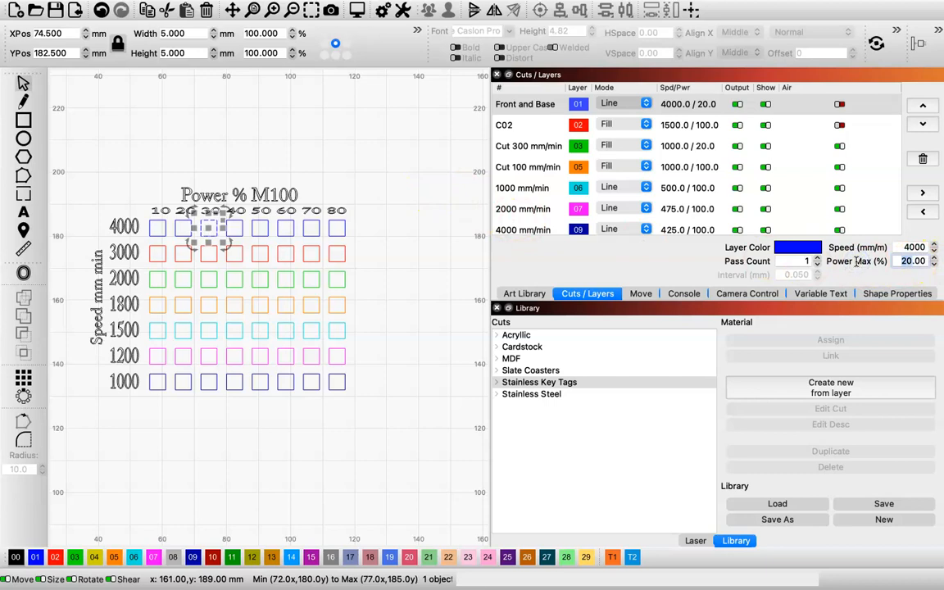
type("0")
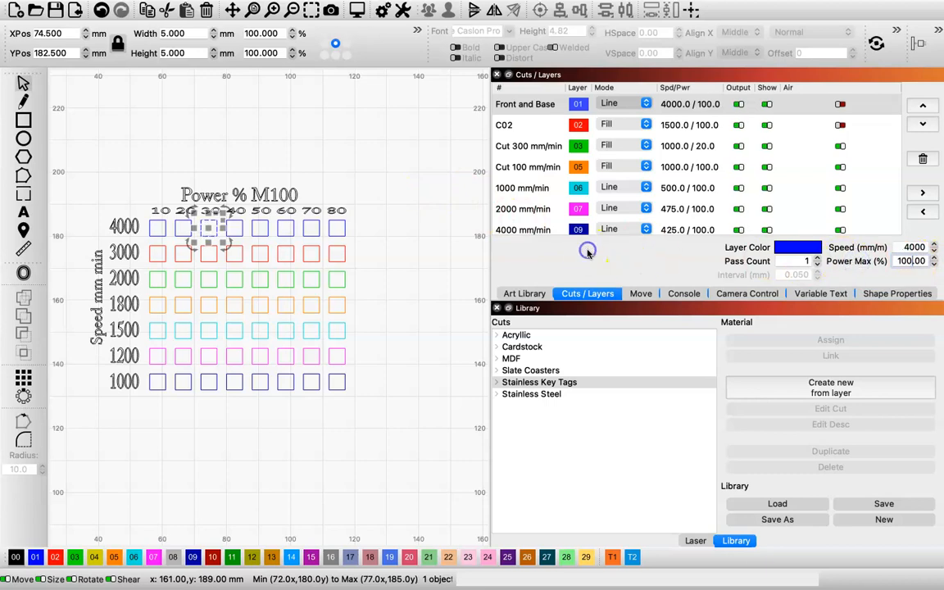
left_click(238, 228)
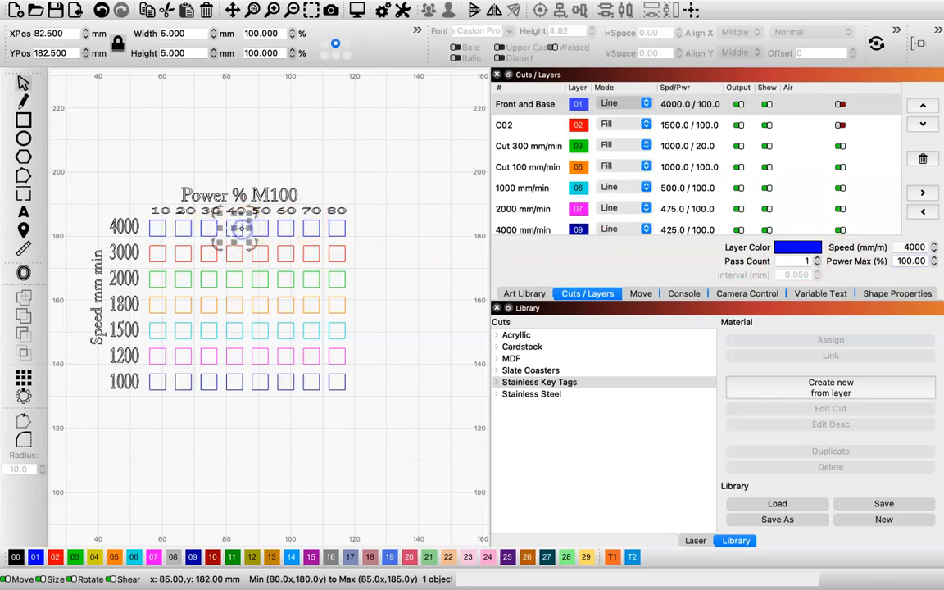
left_click(269, 229)
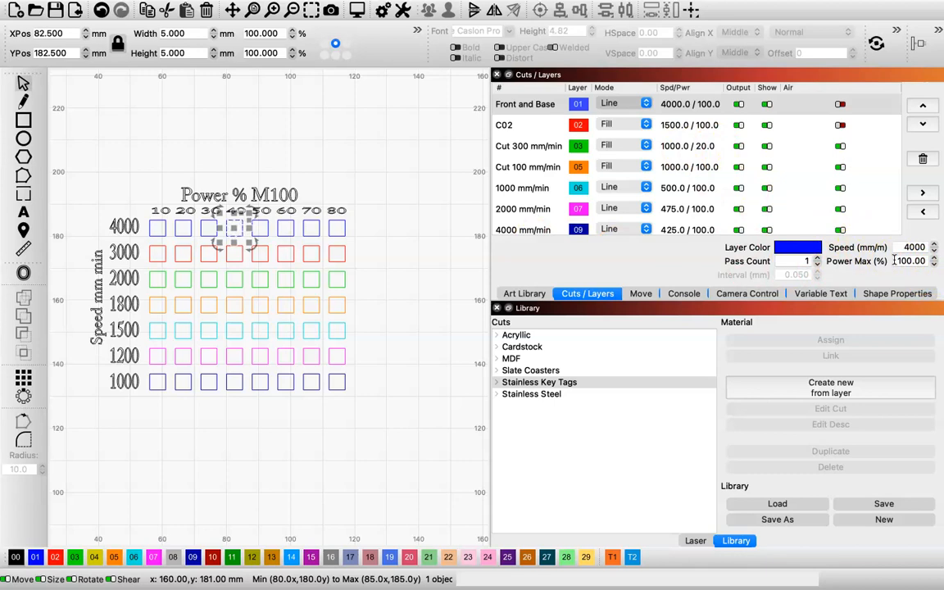
left_click(397, 256)
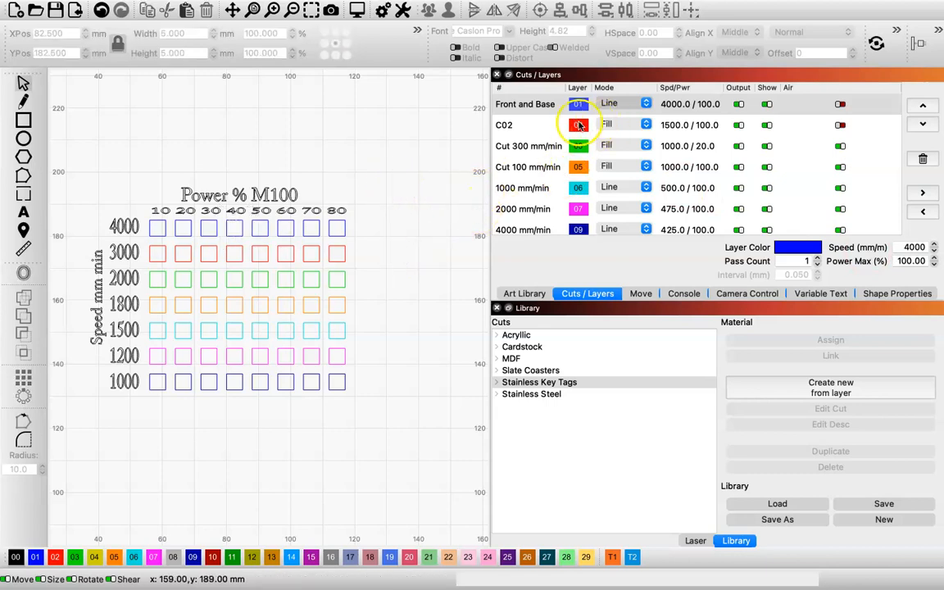
- Switch layer 02, which holds the red squares, to Line mode and set its speed to 3000 mm/min
left_click(579, 125)
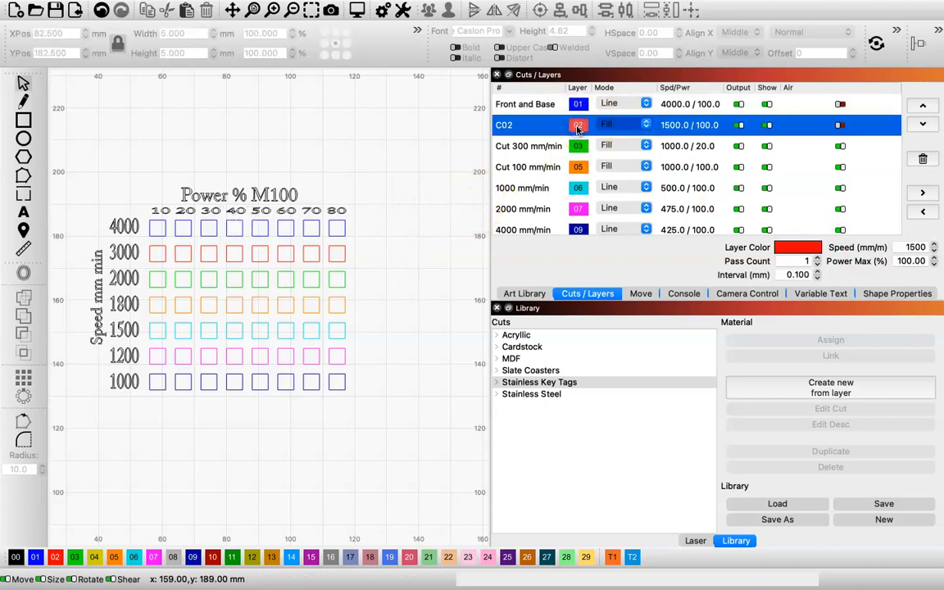
left_click(646, 124)
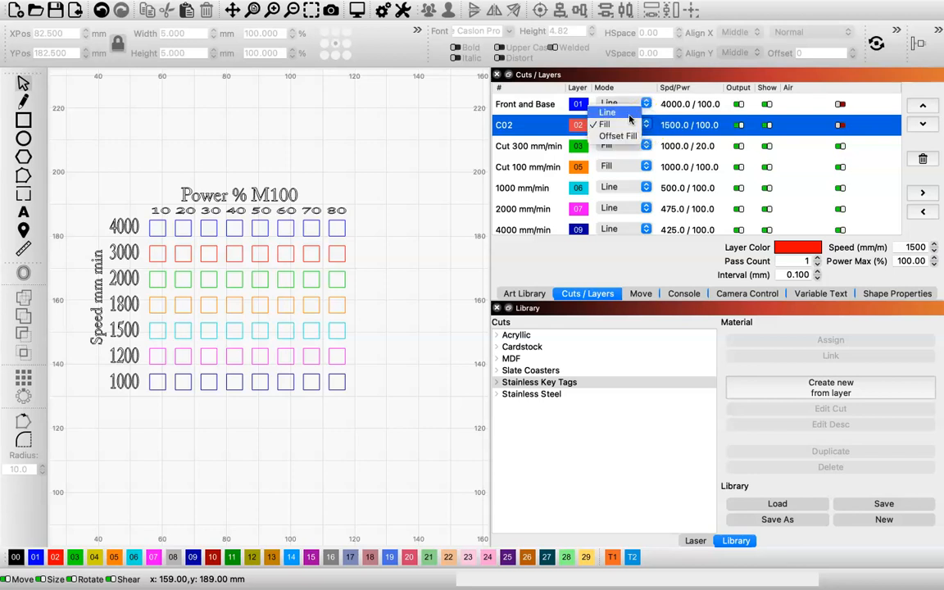
left_click(629, 117)
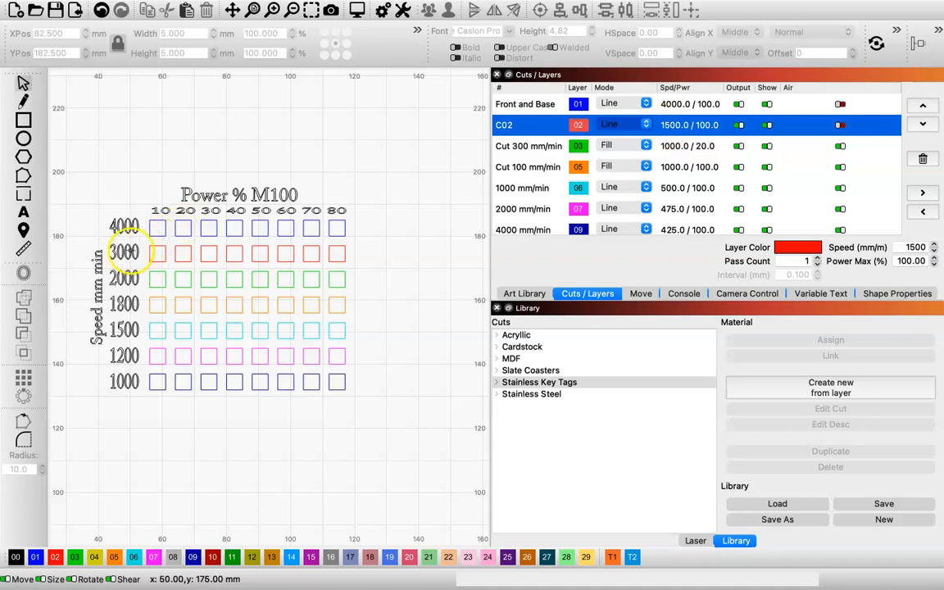
double_click(915, 246)
type("3000")
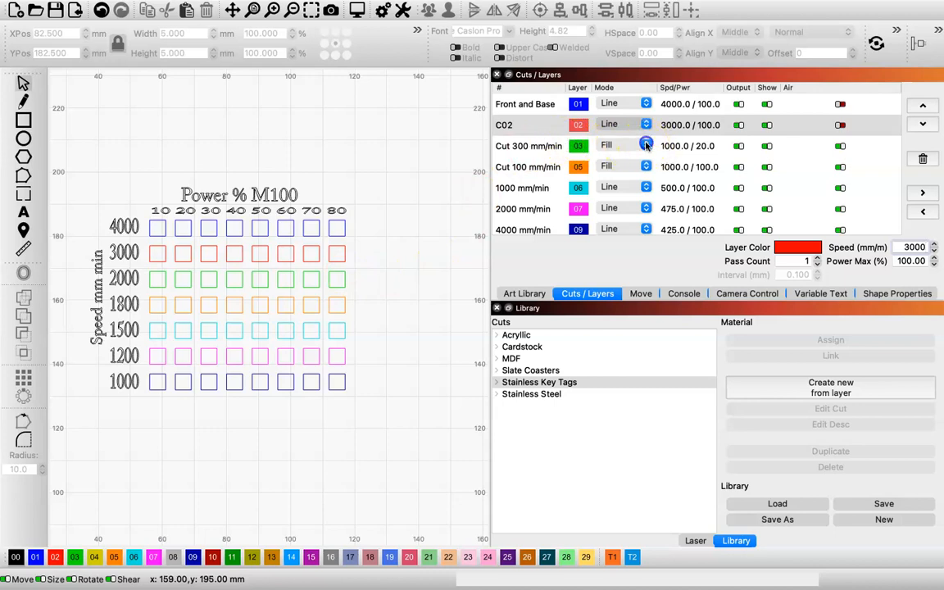
- Switch layer 03, which holds the green squares, to Line mode with a speed of 2000 mm/min and a maximum power of 100%
left_click(637, 146)
left_click(630, 134)
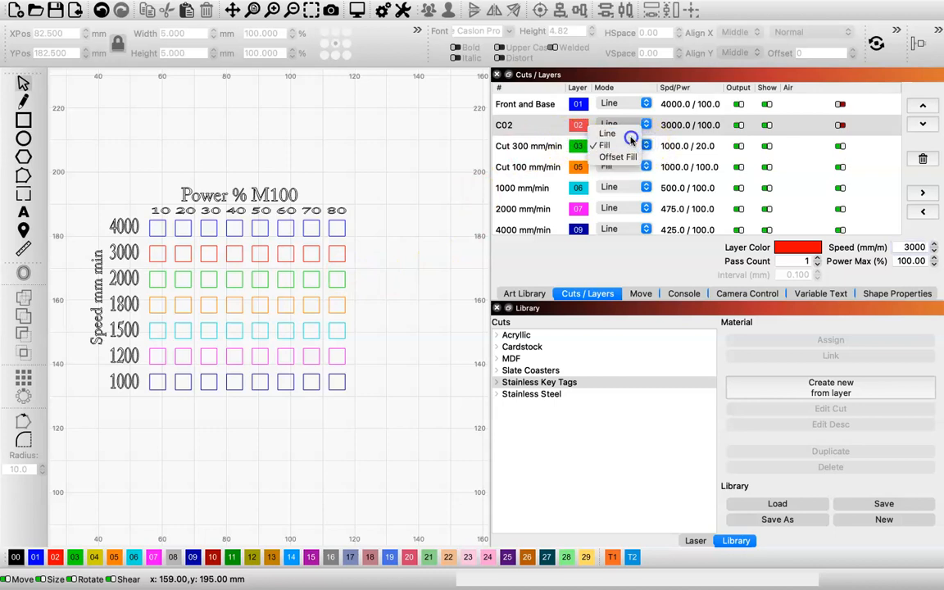
left_click(675, 151)
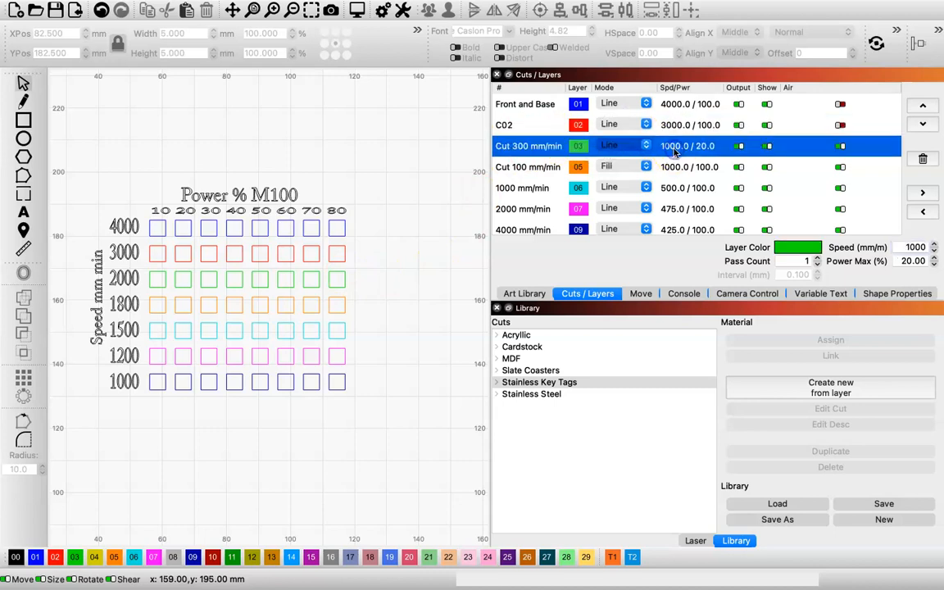
left_click(910, 247)
type("2000")
key("Return")
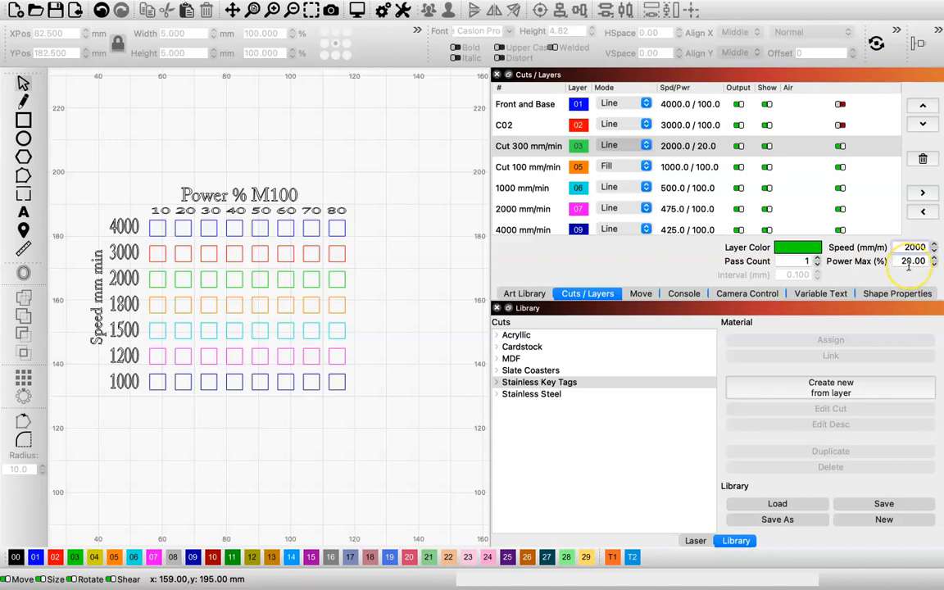
left_click(895, 264)
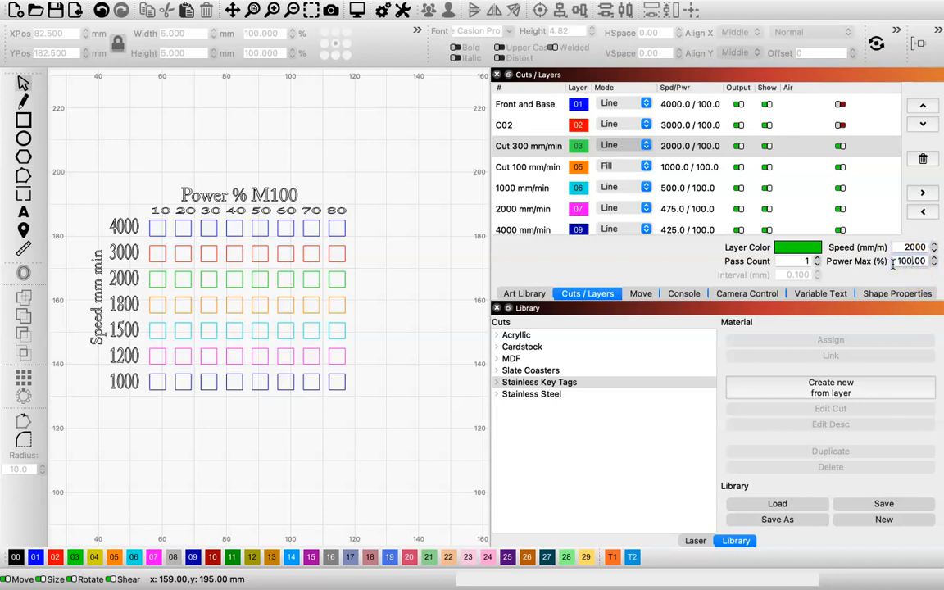
left_click(604, 265)
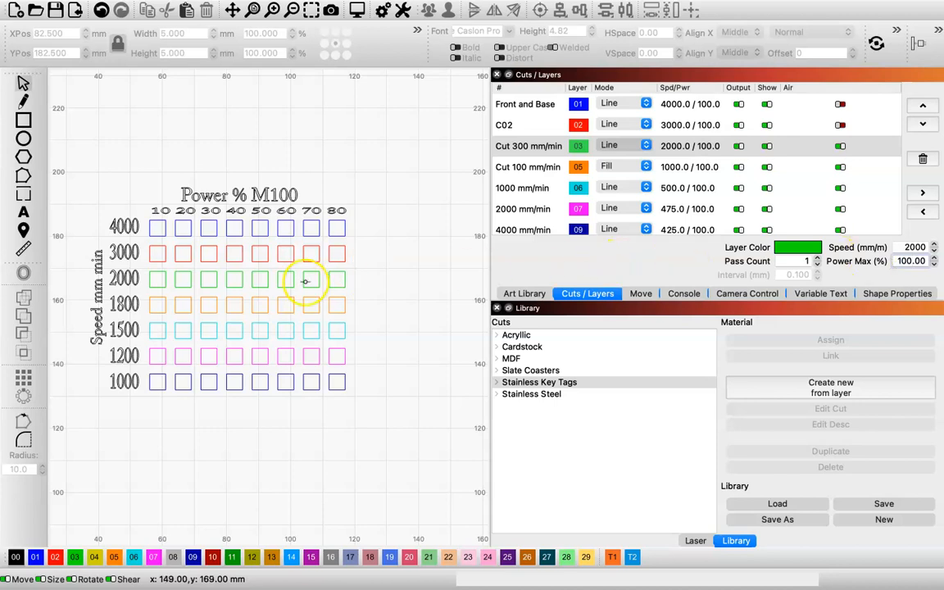
- Set the speed of layer 05, which holds the orange squares, to 1800 mm/min and switch its mode to Line
left_click(538, 168)
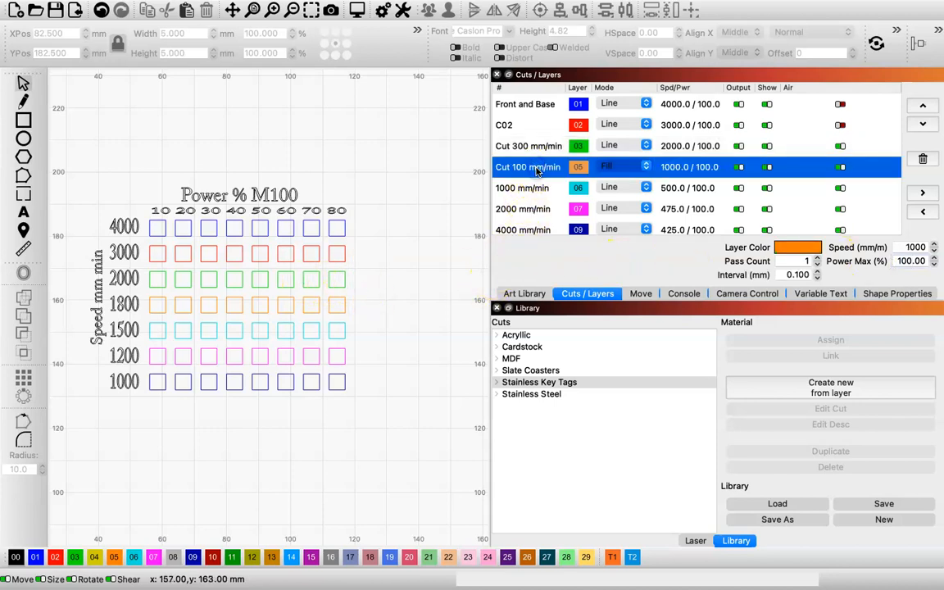
left_click(918, 247)
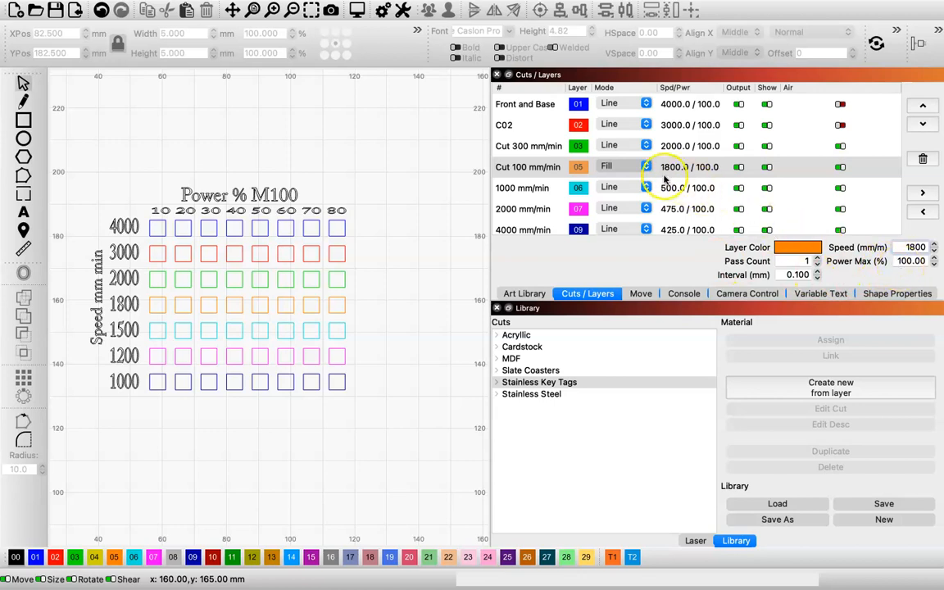
left_click(626, 166)
left_click(625, 156)
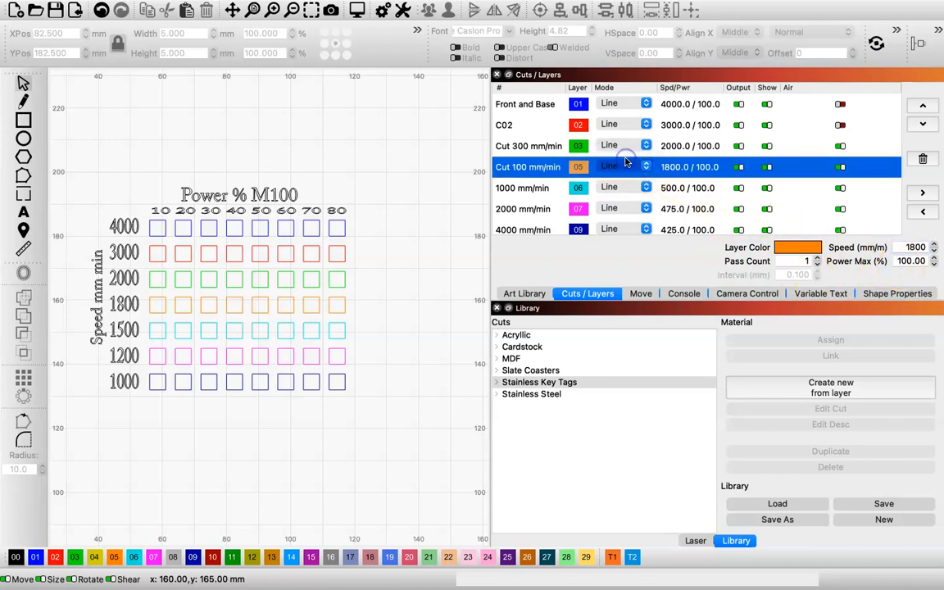
- Set the speed of layer 06, which holds the cyan squares, to 1500 mm/min
left_click(671, 190)
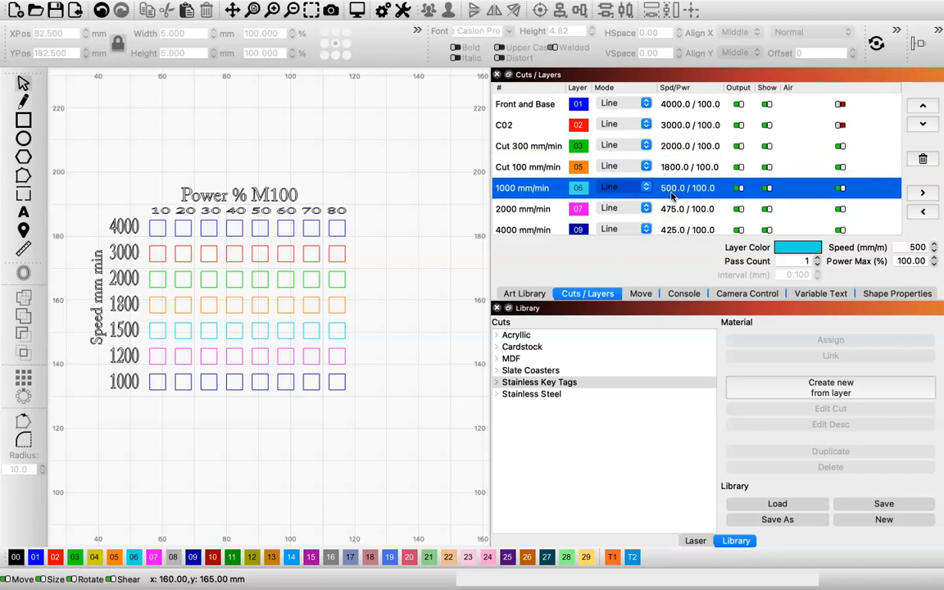
left_click(910, 247)
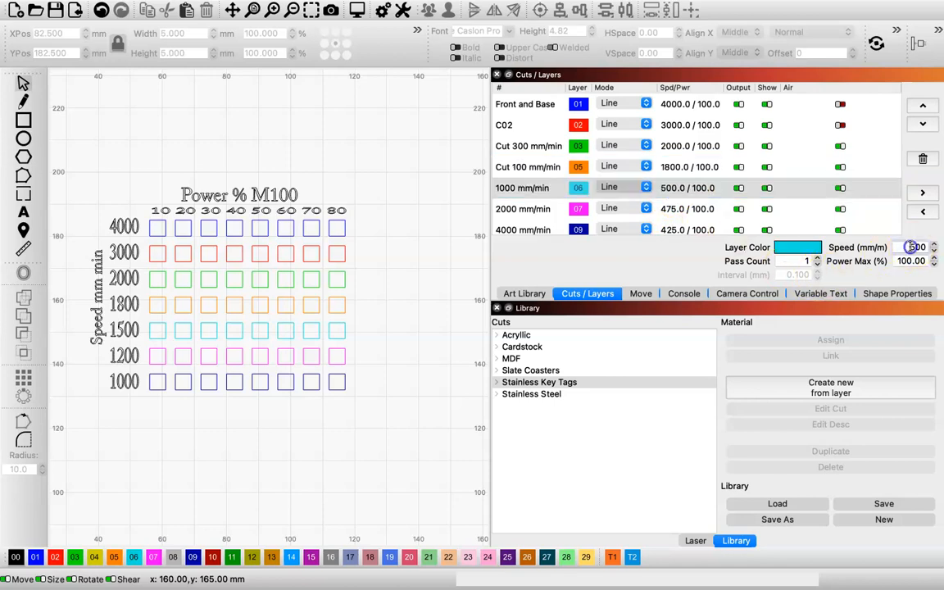
type("1")
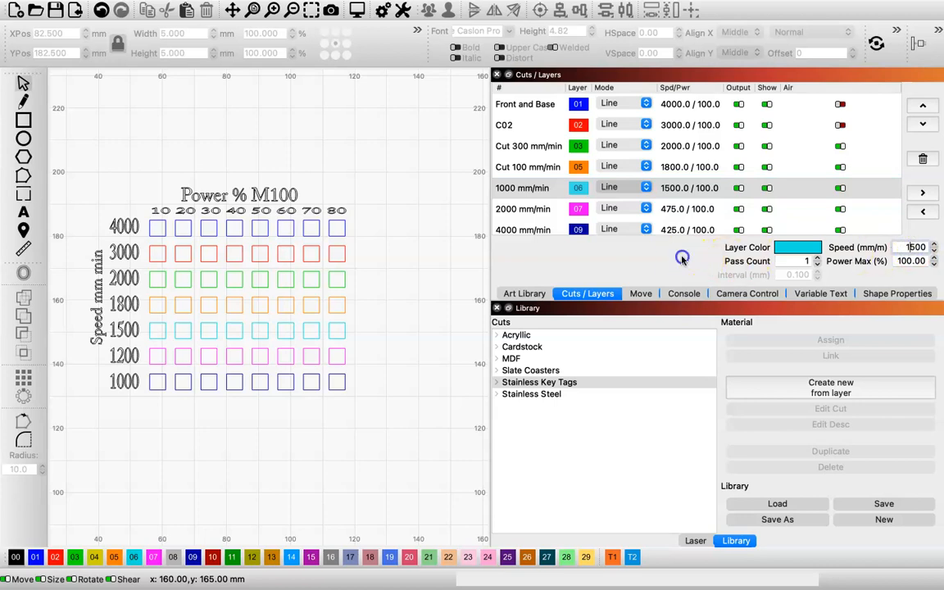
- Set the speed of layer 07, which holds the magenta squares, to 1200 mm/min
left_click(687, 210)
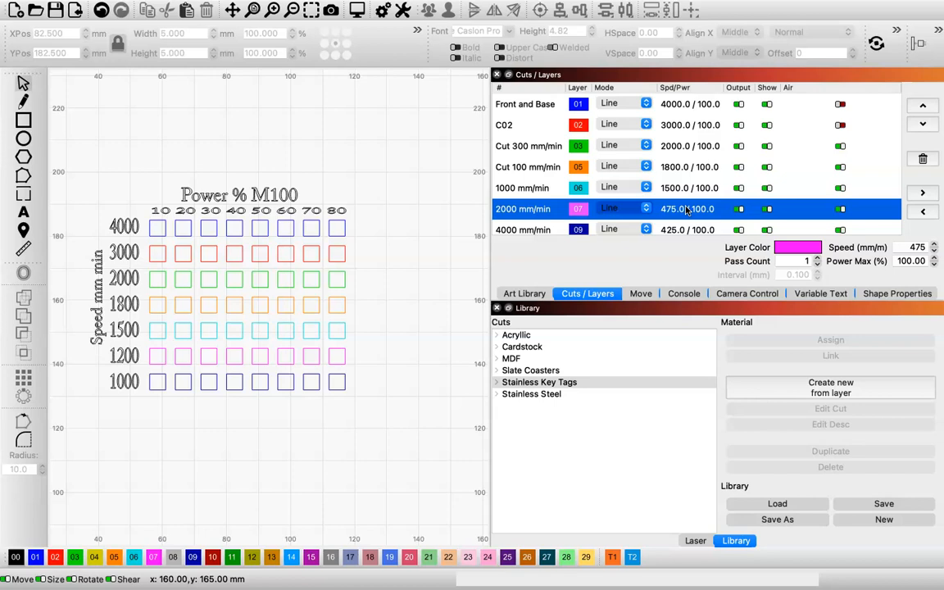
left_click(910, 246)
type("12")
left_click(912, 244)
key("BackSpace")
key("BackSpace")
type("00")
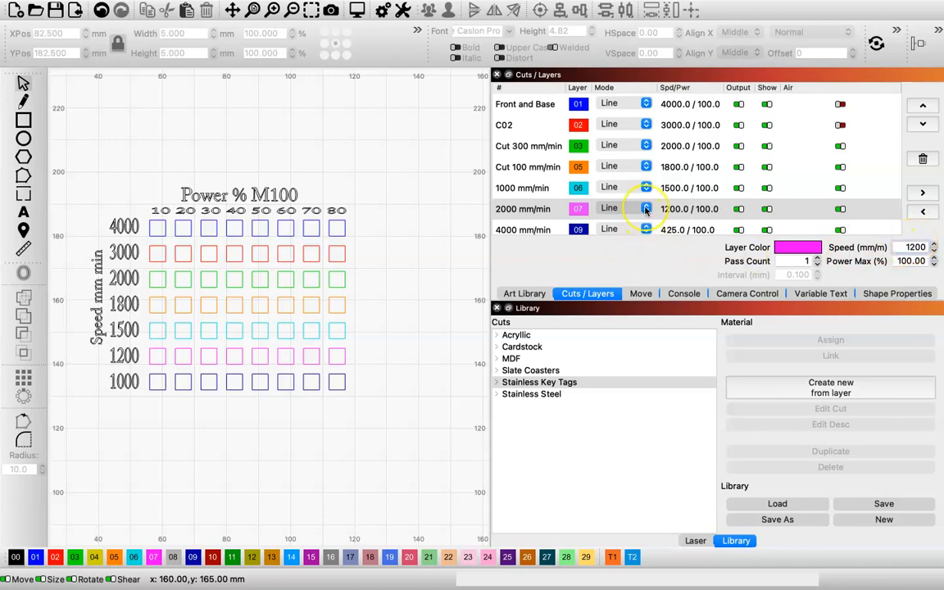
- Set the speed of layer 09, which holds the dark blue squares of the 1000 row, to 1000 mm/min
scroll(646, 211, "down", 1)
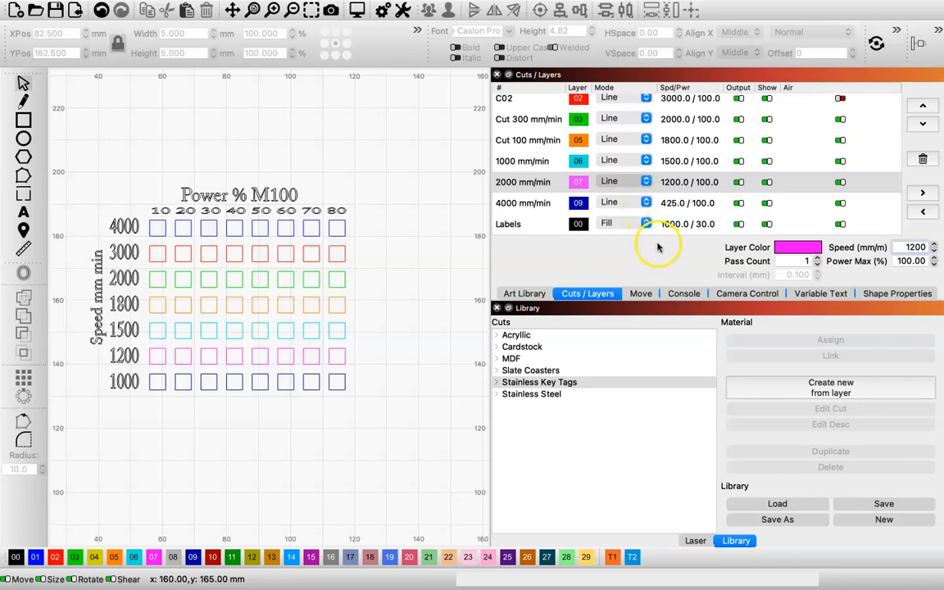
left_click(673, 204)
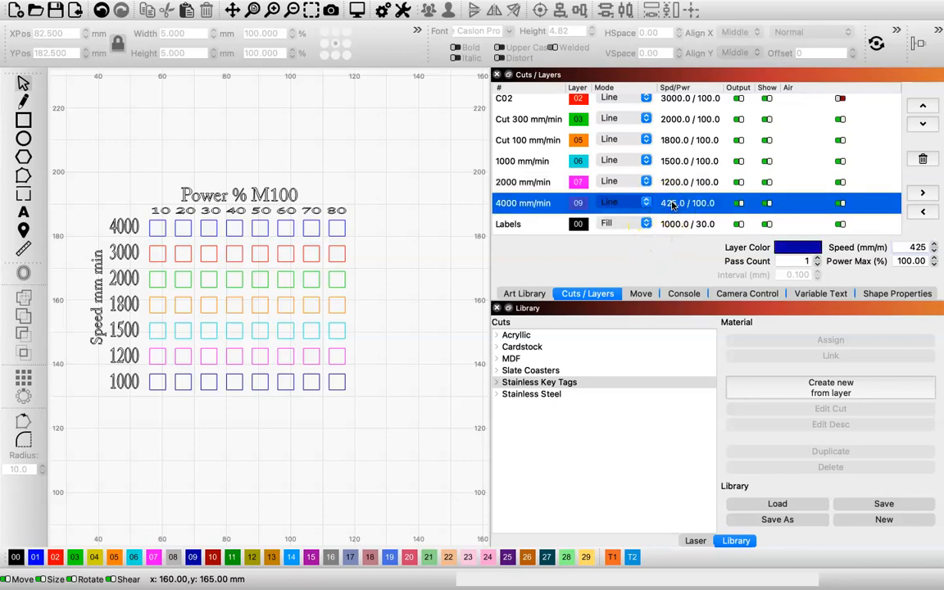
left_click(916, 248)
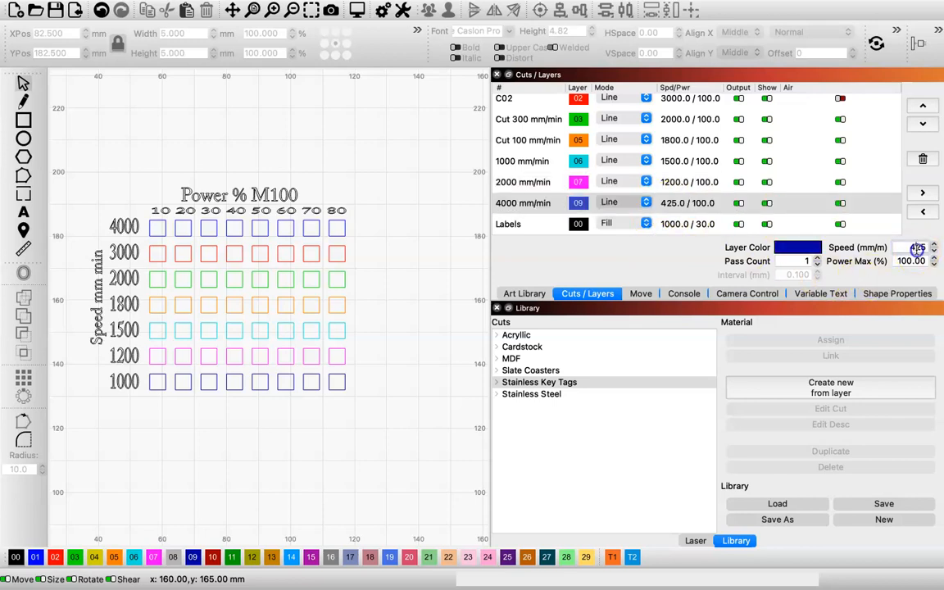
type("1000")
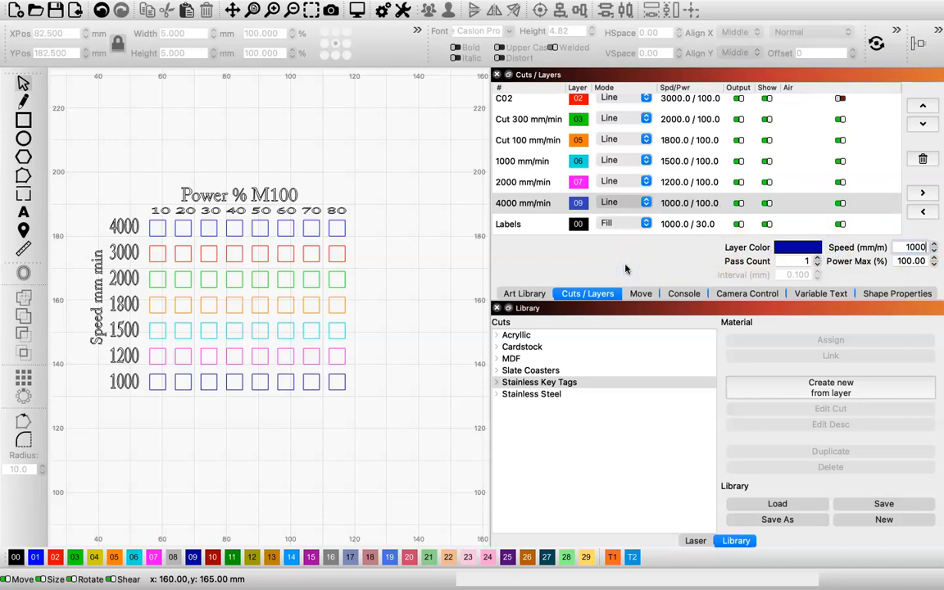
left_click(711, 220)
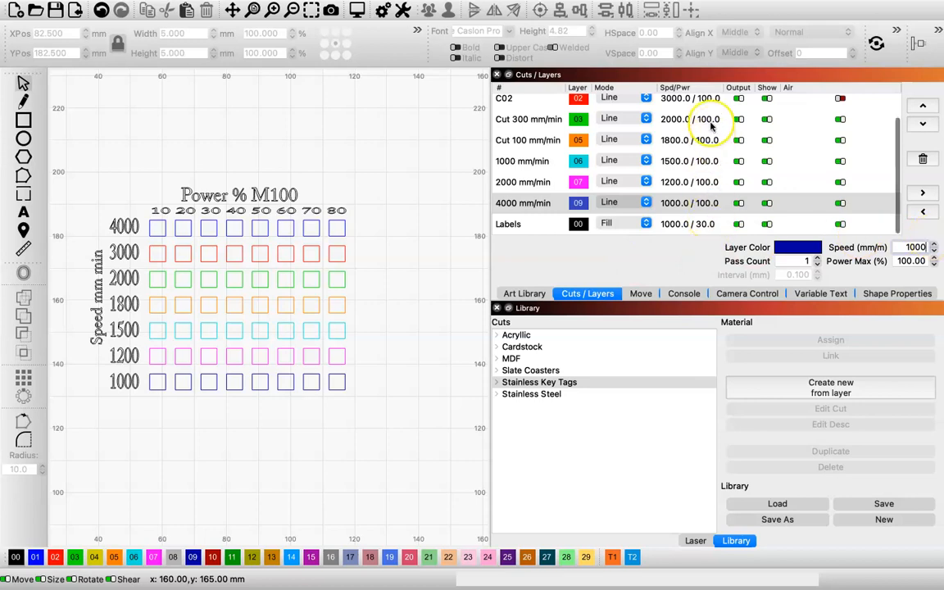
- Check the speed and power of the row layers and switch the Labels layer 00 to Line mode
scroll(711, 126, "up", 2)
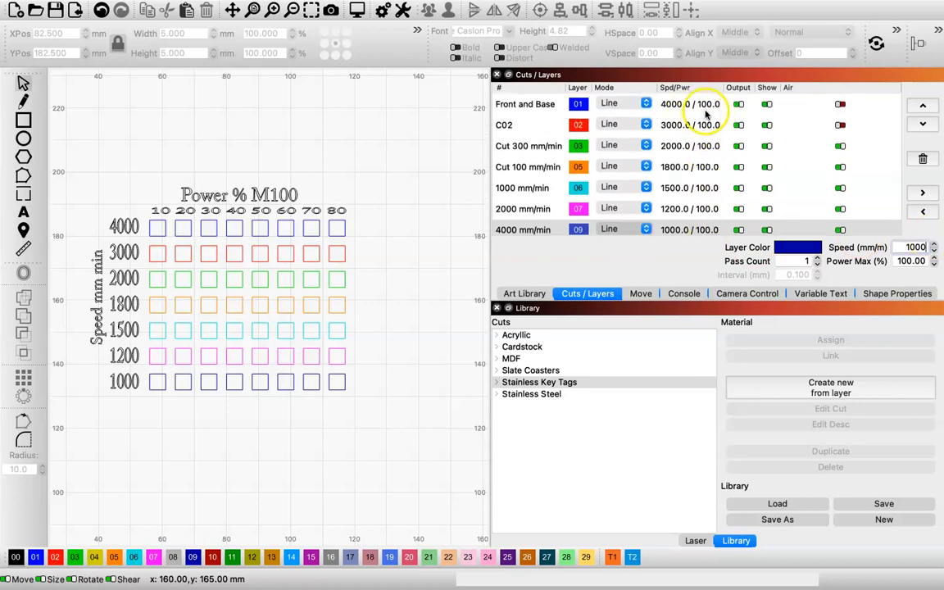
scroll(707, 207, "down", 2)
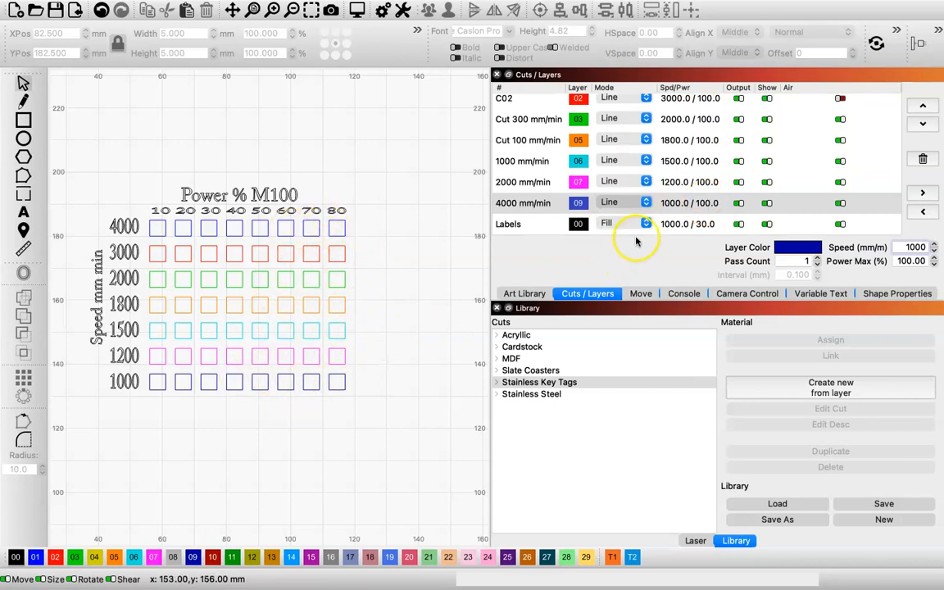
scroll(621, 171, "up", 1)
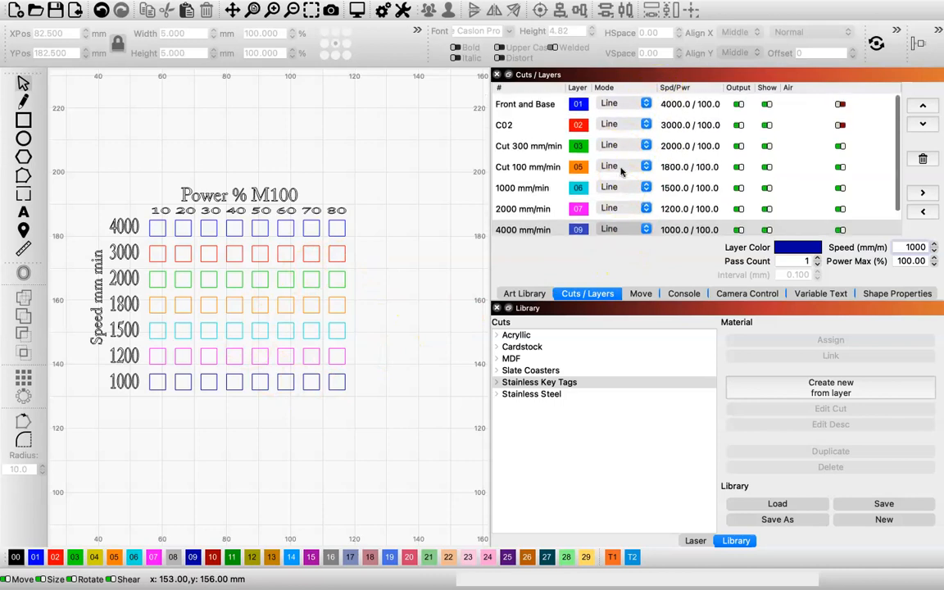
scroll(621, 170, "down", 1)
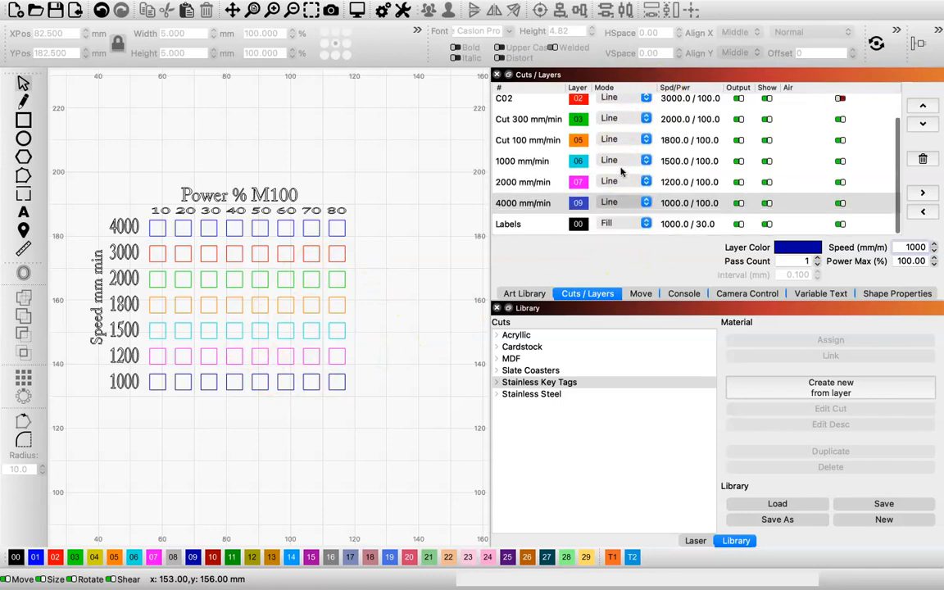
left_click(647, 224)
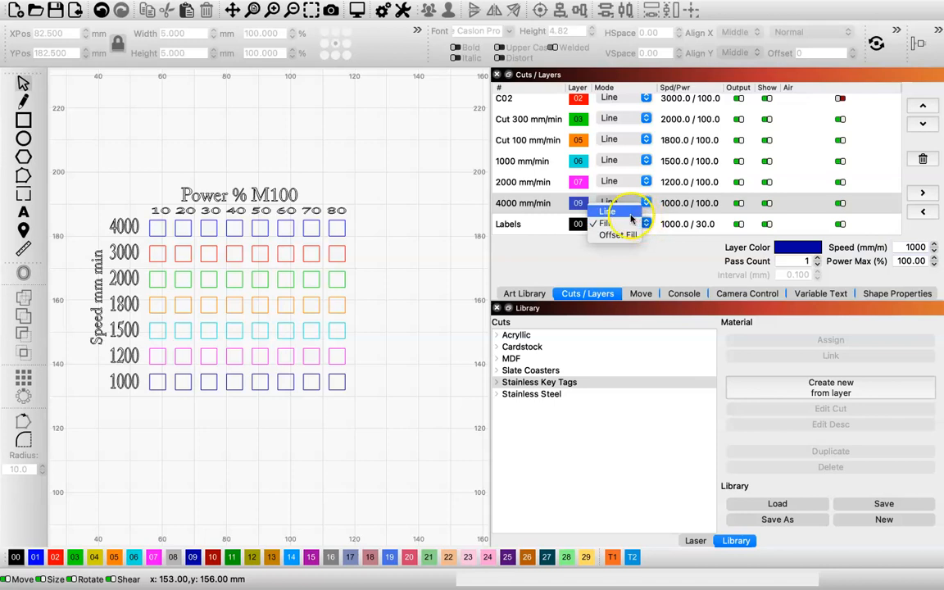
left_click(631, 215)
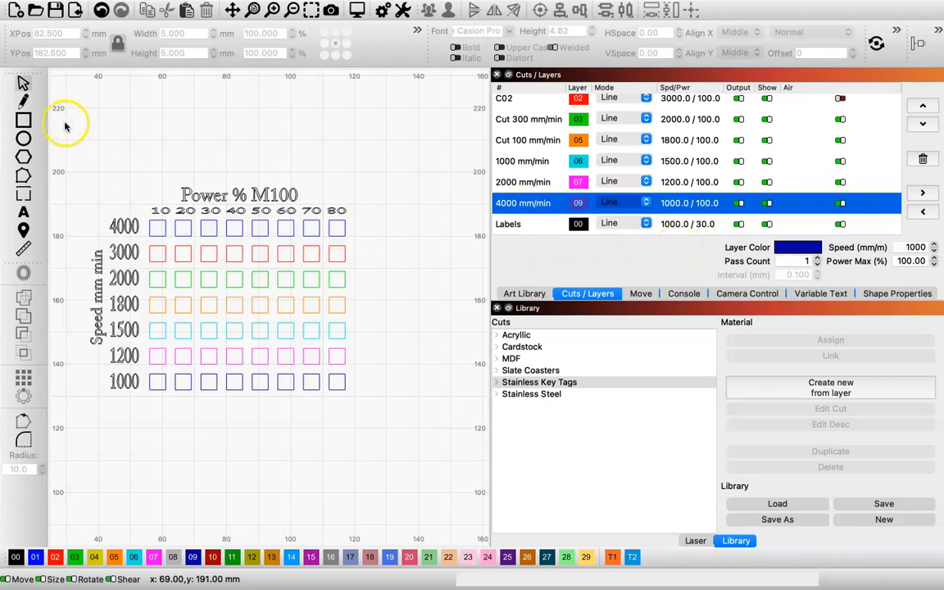
- Draw a border rectangle about 97 mm by 82 mm around the labelled grid and preview the job
left_click(24, 120)
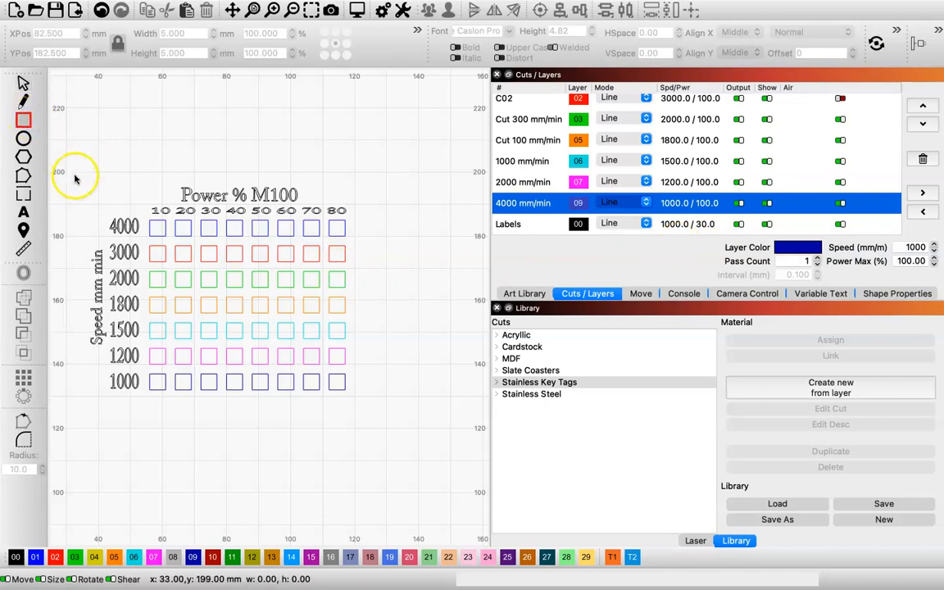
left_click_drag(75, 178, 386, 439)
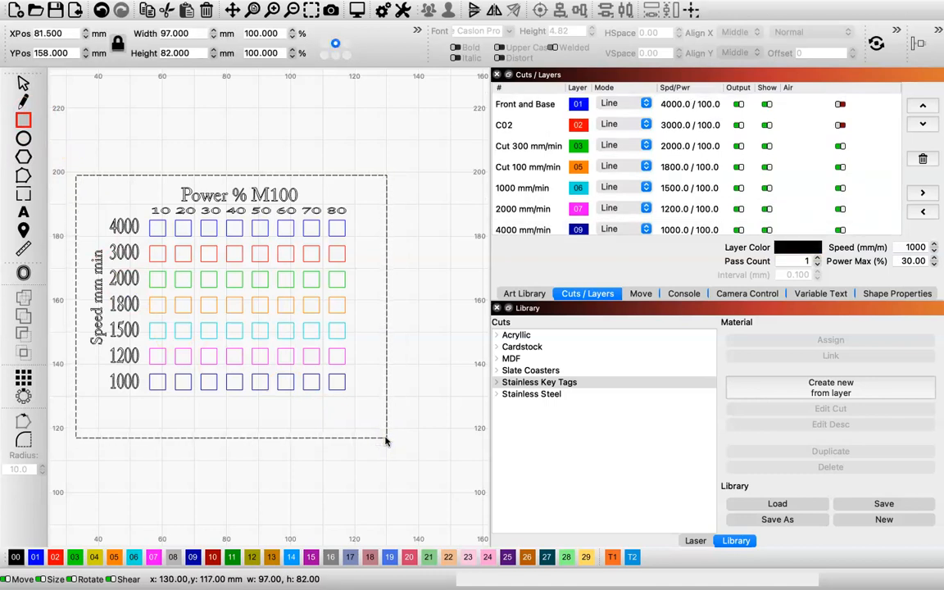
left_click(357, 11)
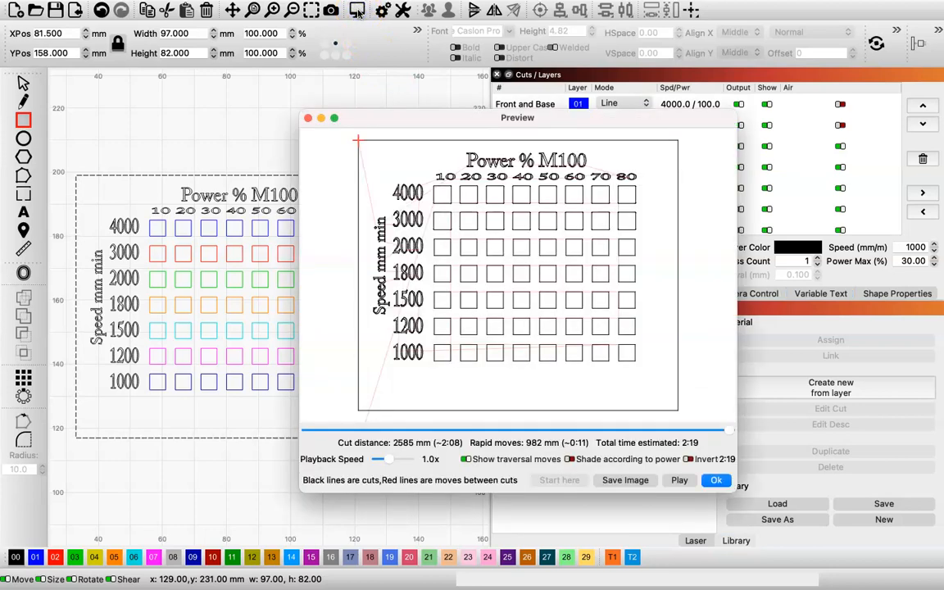
left_click(718, 481)
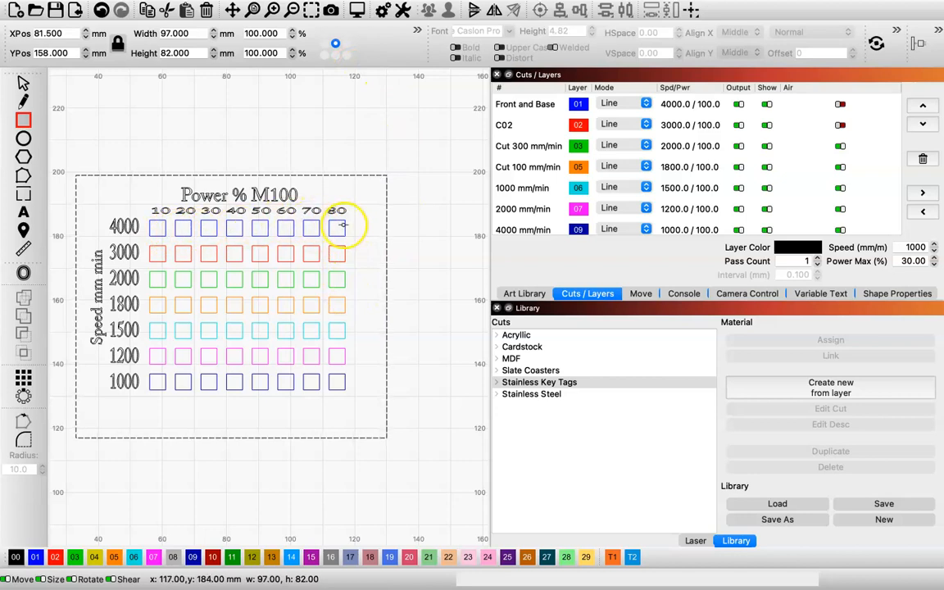
- Try Fill mode on layer 01, which holds the blue squares of the 4000 row, and return it to Line
left_click(631, 104)
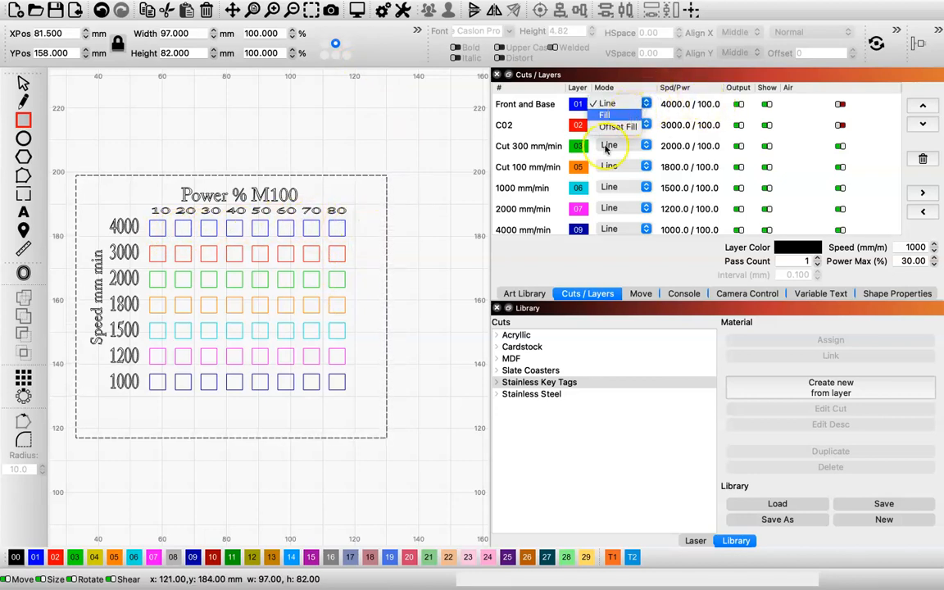
left_click(548, 261)
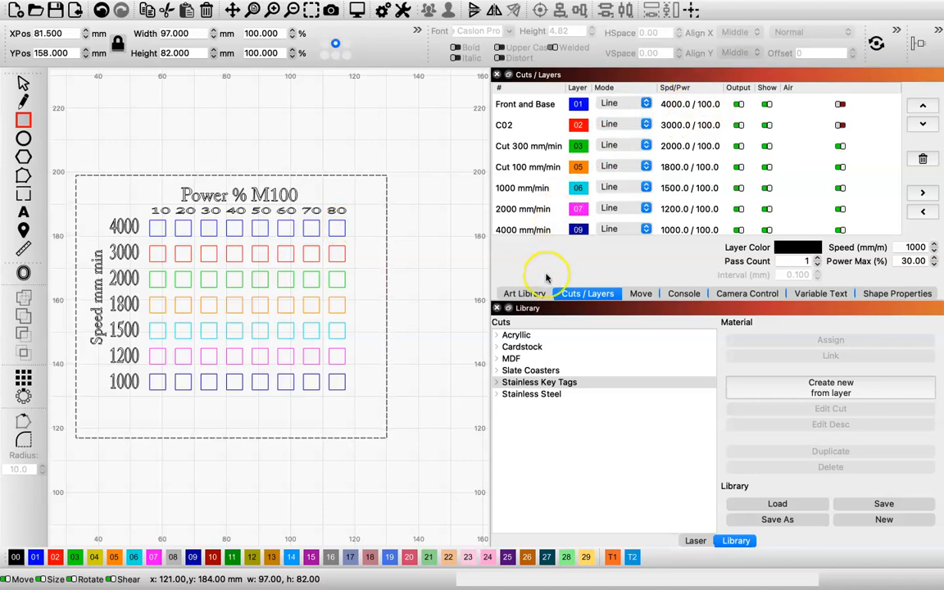
left_click(647, 104)
left_click(627, 115)
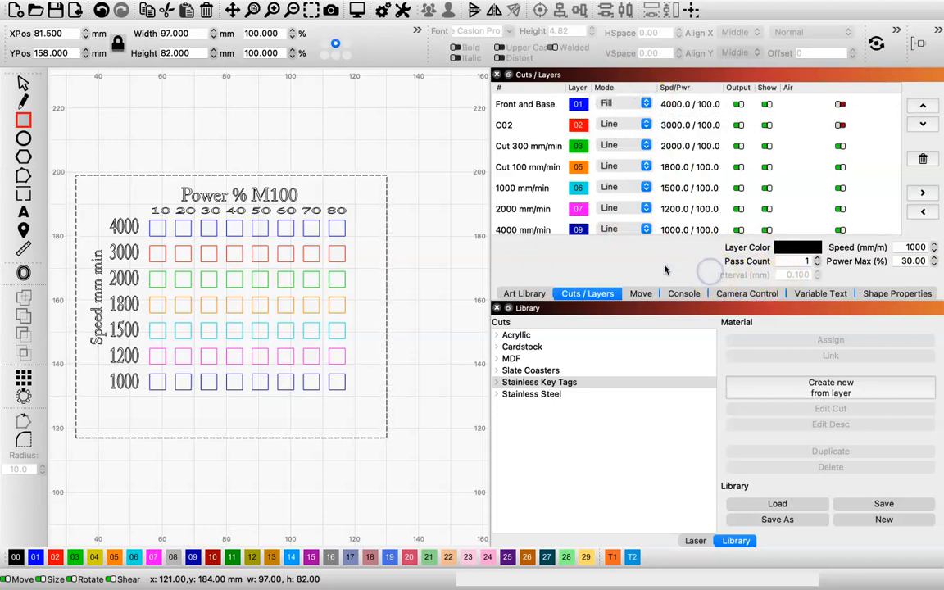
left_click(633, 103)
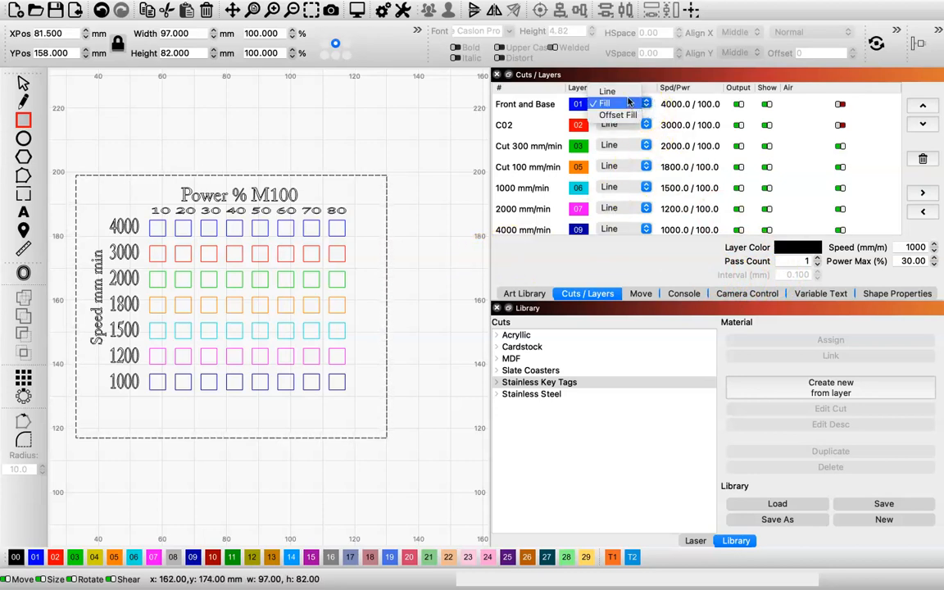
left_click(608, 91)
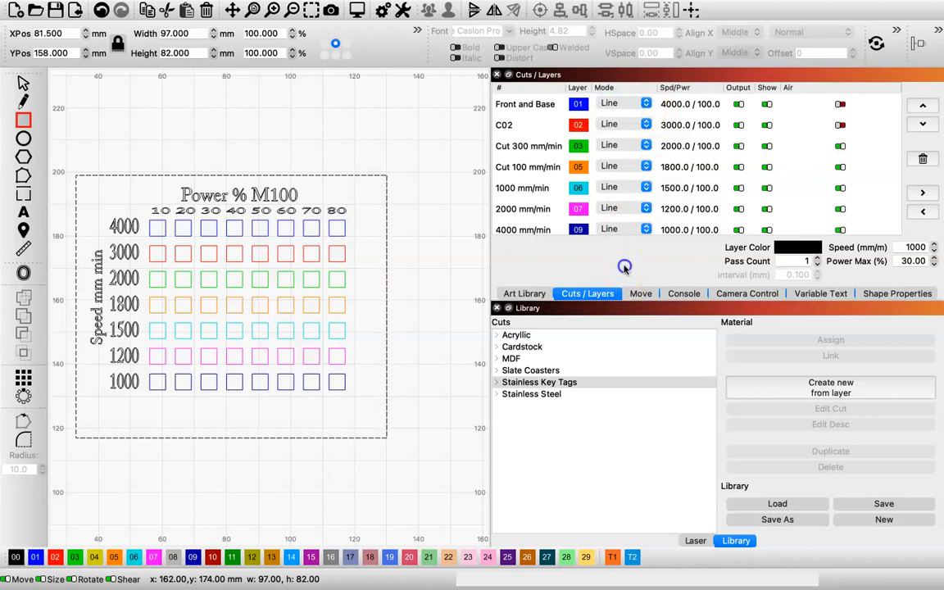
- Select layer 01, switch it to Fill mode to inspect its line interval, and restore Line mode
left_click(522, 111)
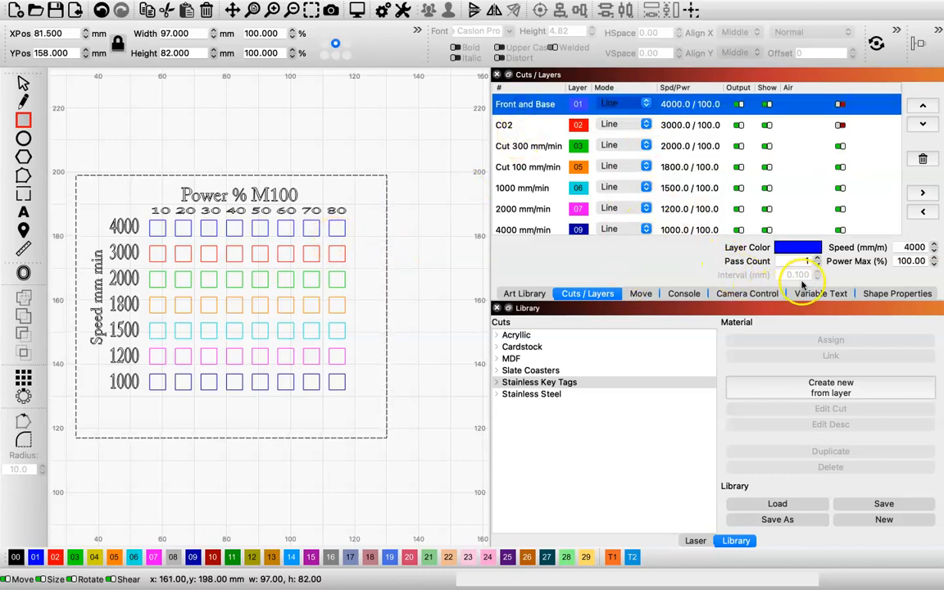
left_click(643, 103)
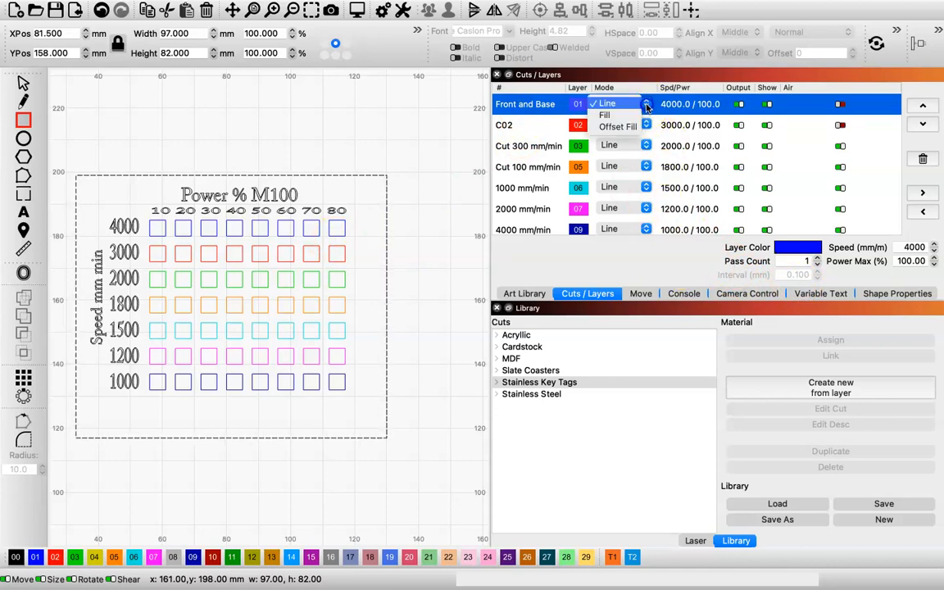
left_click(632, 112)
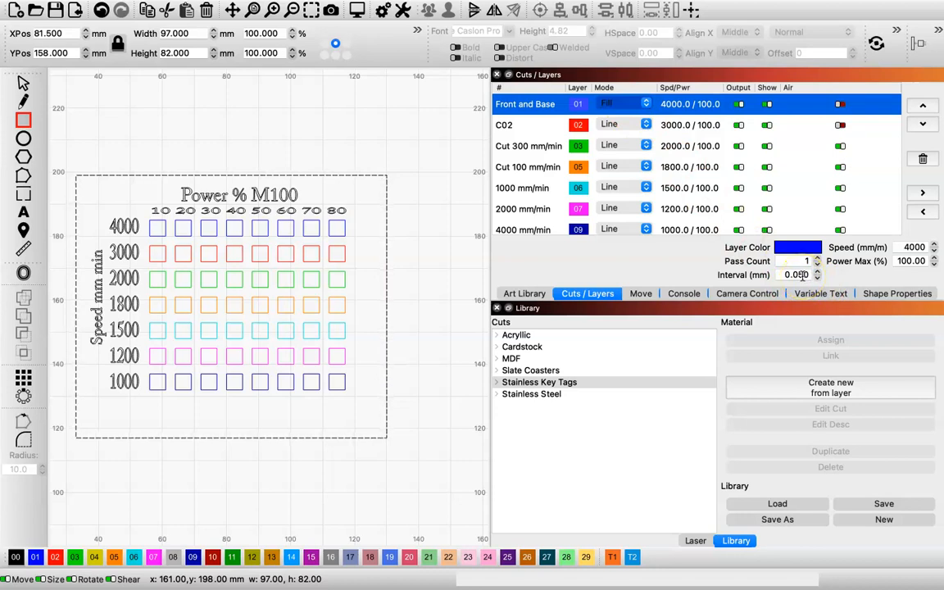
left_click(646, 103)
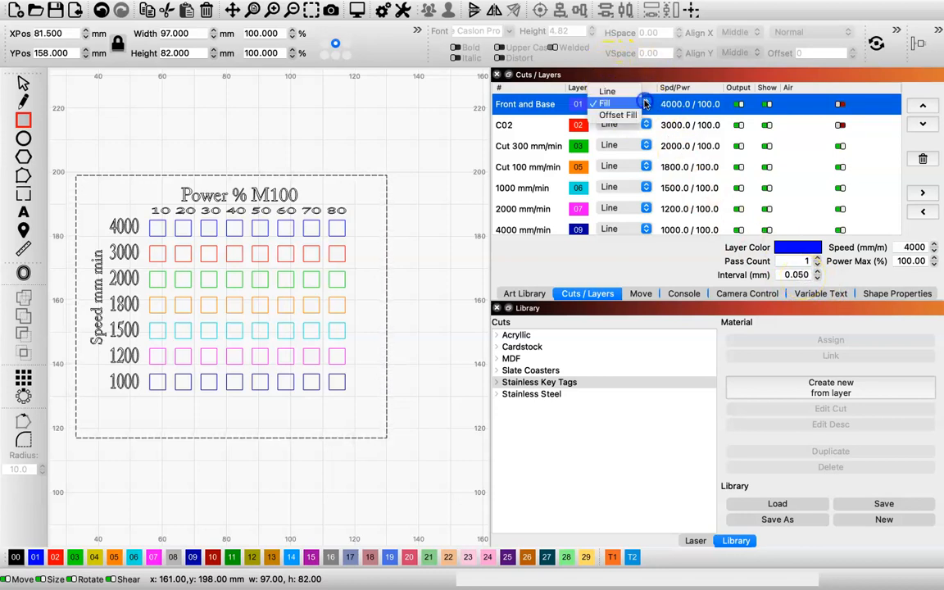
left_click(628, 92)
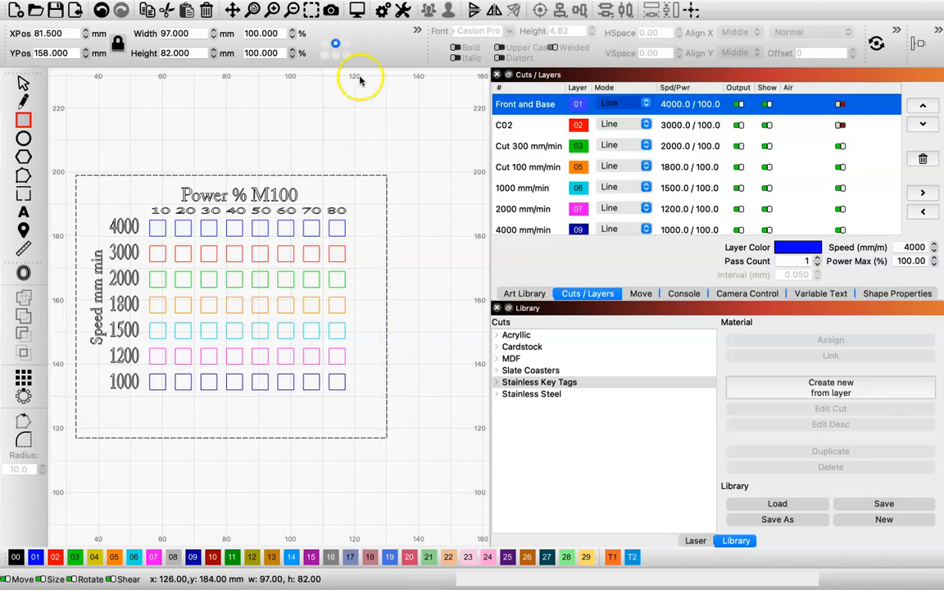
- Delete the border rectangle around the test grid
left_click(273, 11)
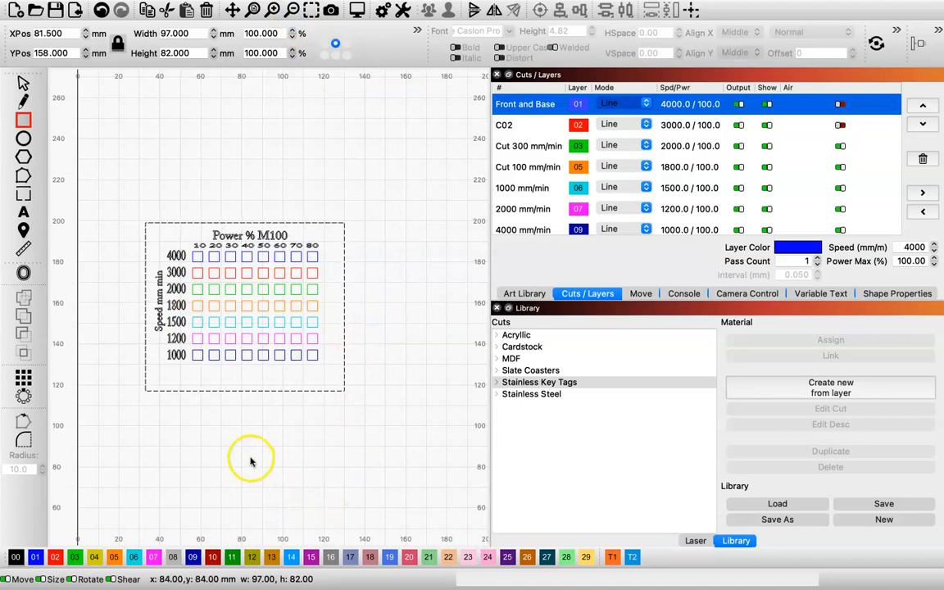
left_click(345, 268)
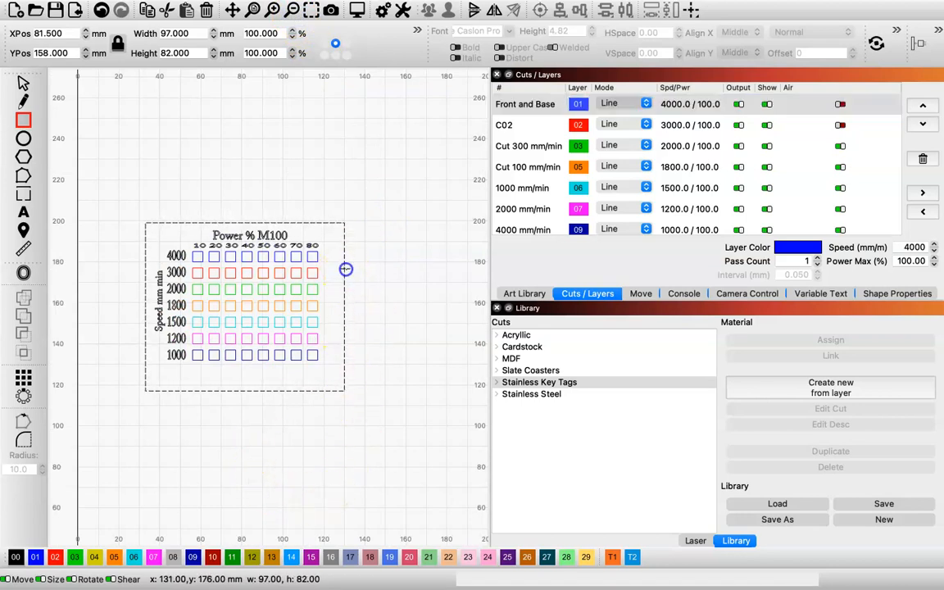
left_click(23, 83)
left_click(168, 219)
- Copy the whole test grid with its labels and paste a duplicate beside the original
left_click_drag(343, 218, 129, 420)
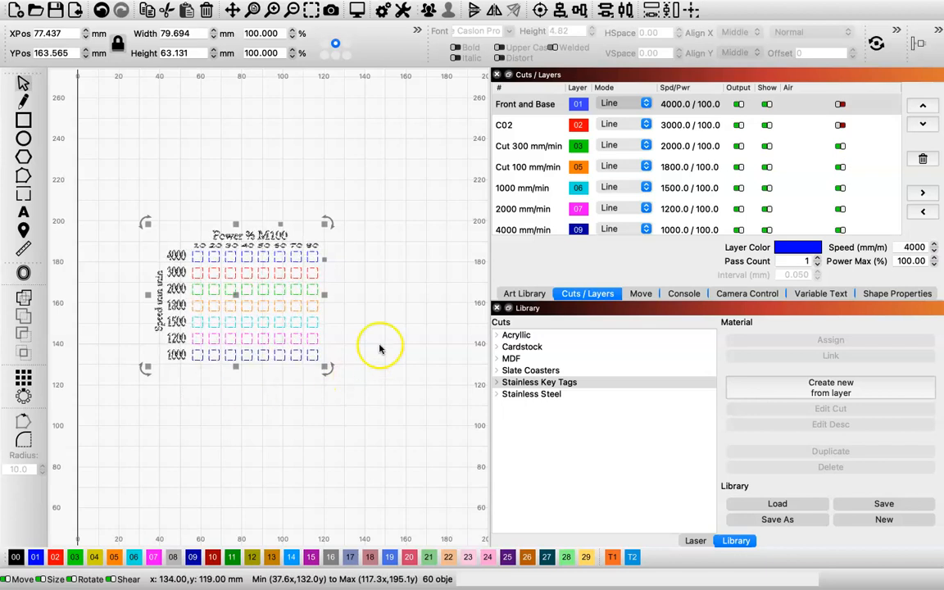
left_click(442, 324)
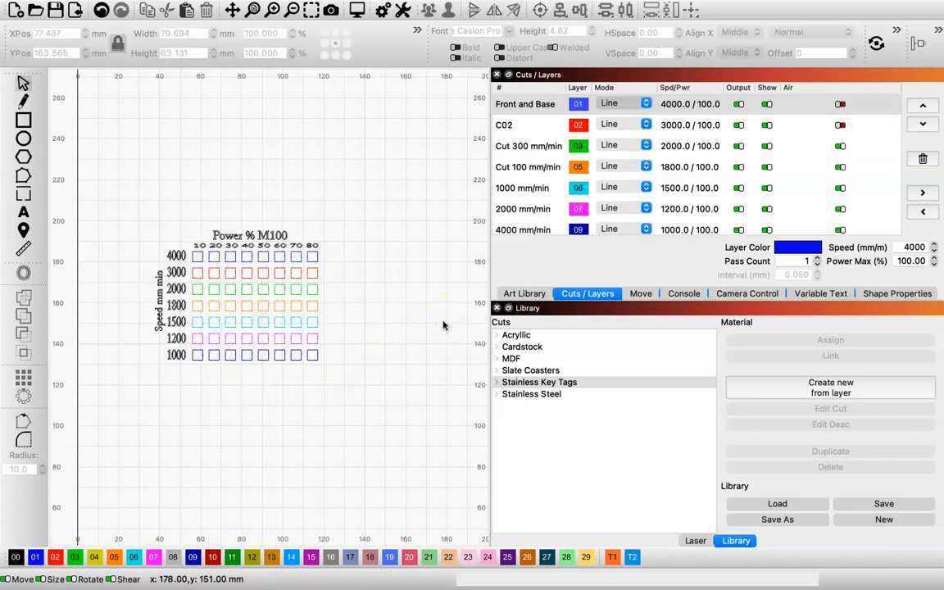
key("ctrl+v")
left_click(459, 337)
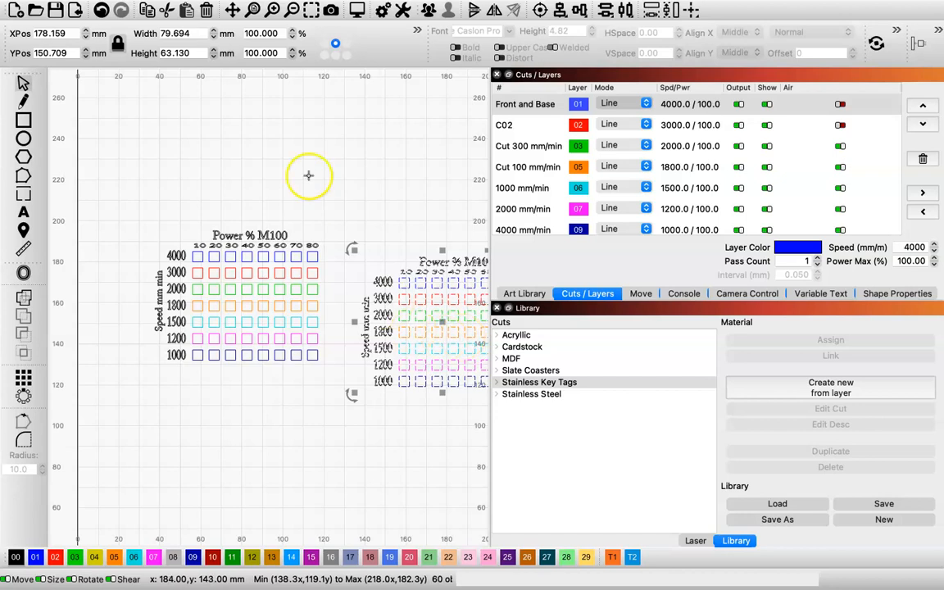
- Move the duplicate grid beside the original, centred at X 171 mm and Y 162 mm, and deselect it
left_click(233, 10)
left_click_drag(307, 139, 228, 130)
left_click(434, 239)
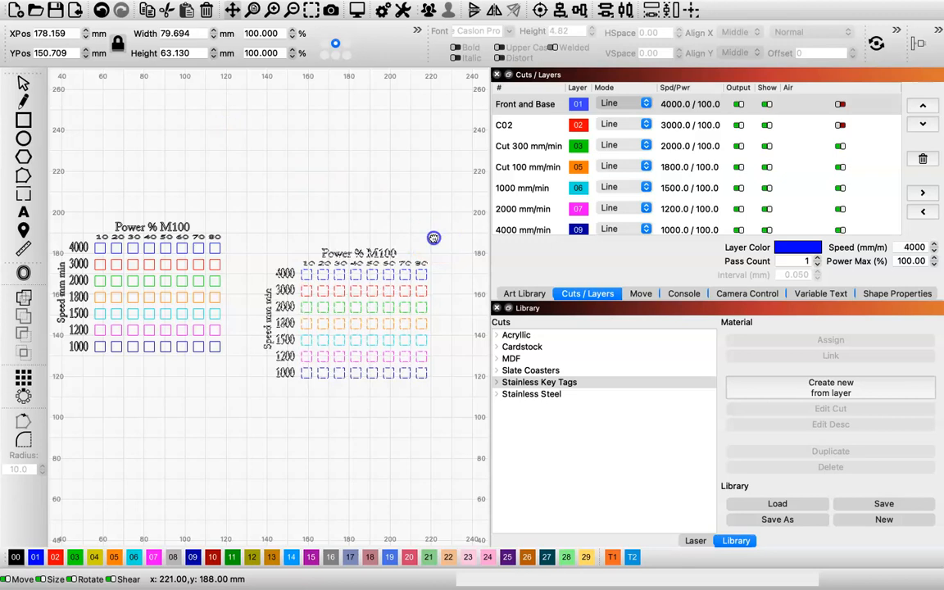
left_click(24, 84)
left_click_drag(341, 312, 331, 291)
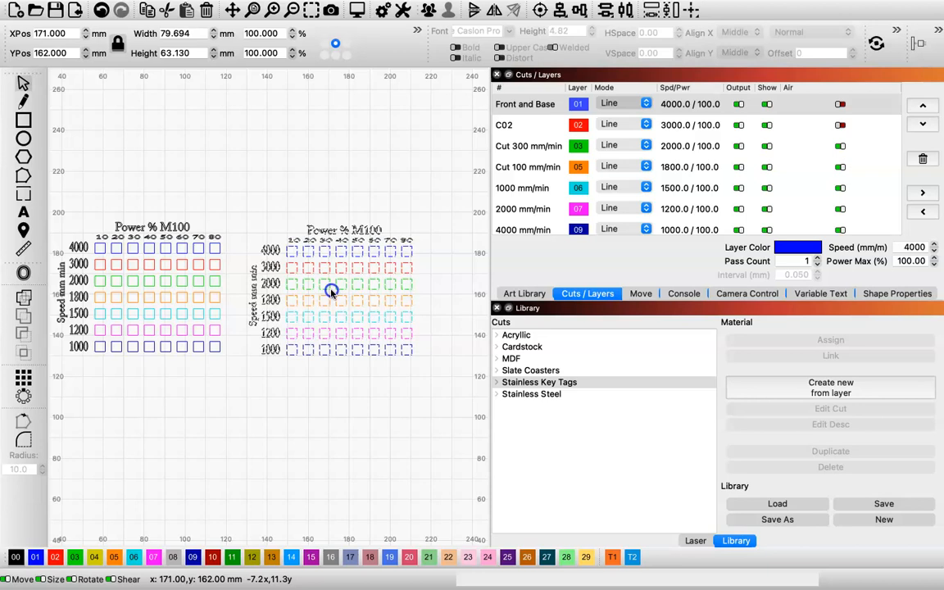
left_click(383, 399)
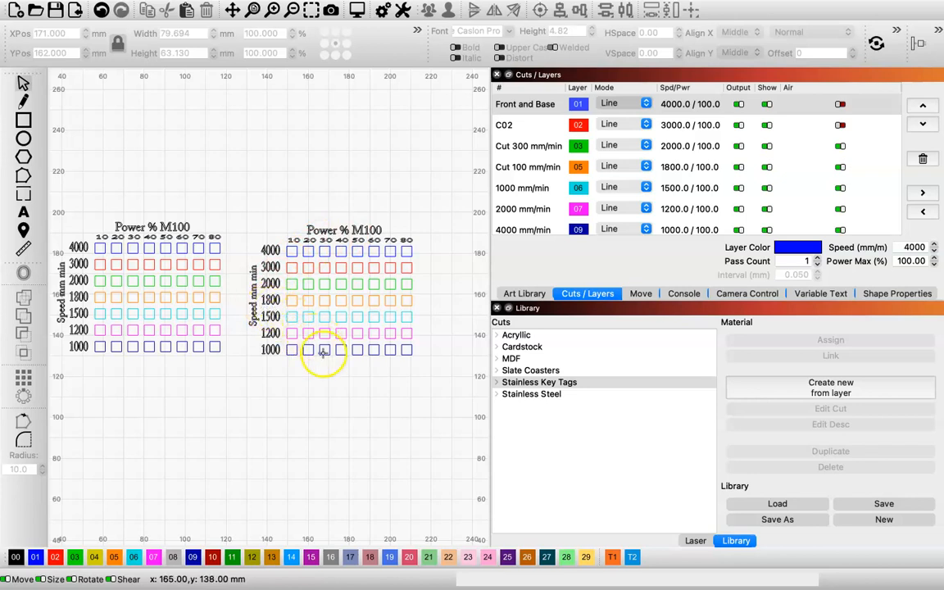
- Add "Engrave " in front of the "Power % M100" title above the duplicate grid
left_click(23, 211)
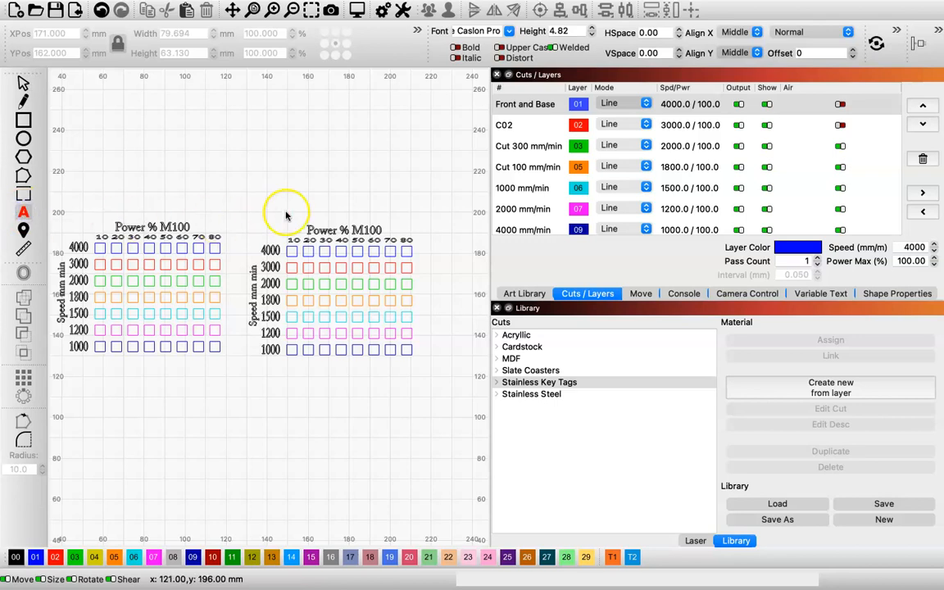
left_click(308, 226)
type("Engrave")
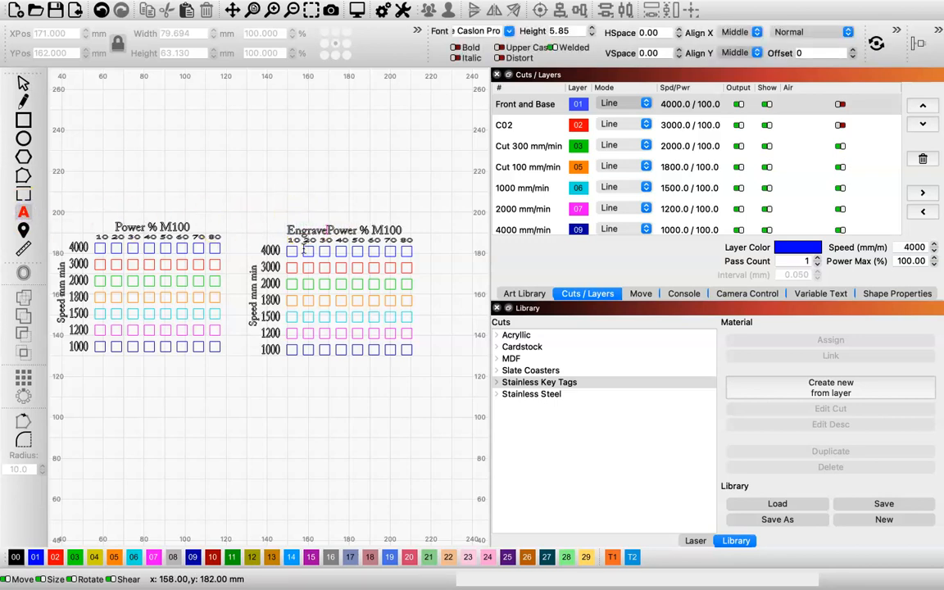
key("BackSpace")
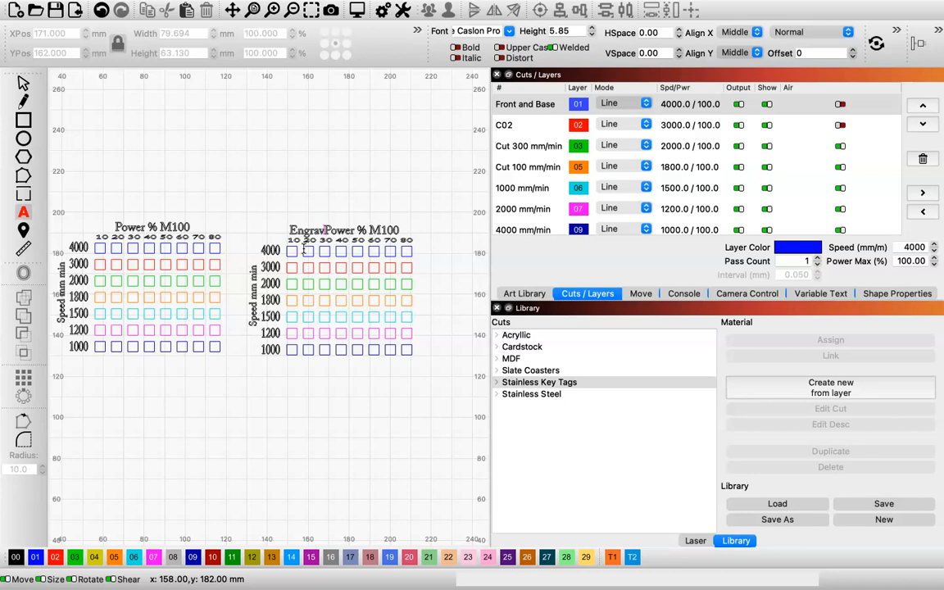
type("e")
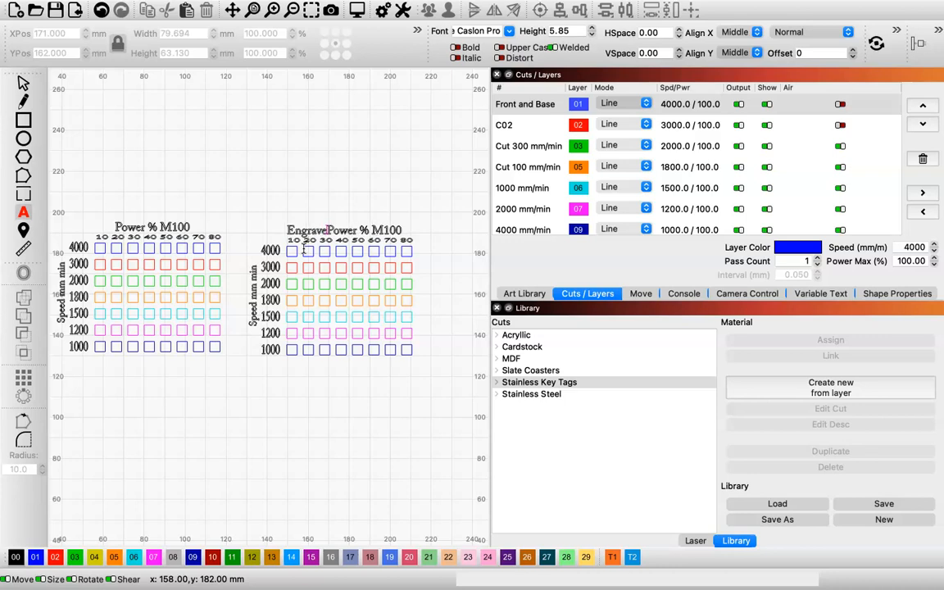
left_click(405, 248)
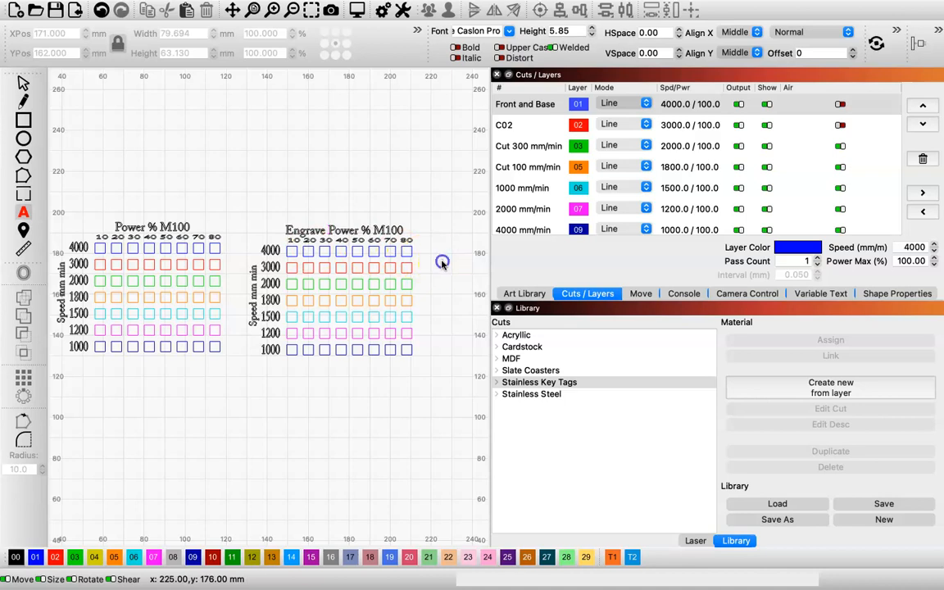
left_click(378, 440)
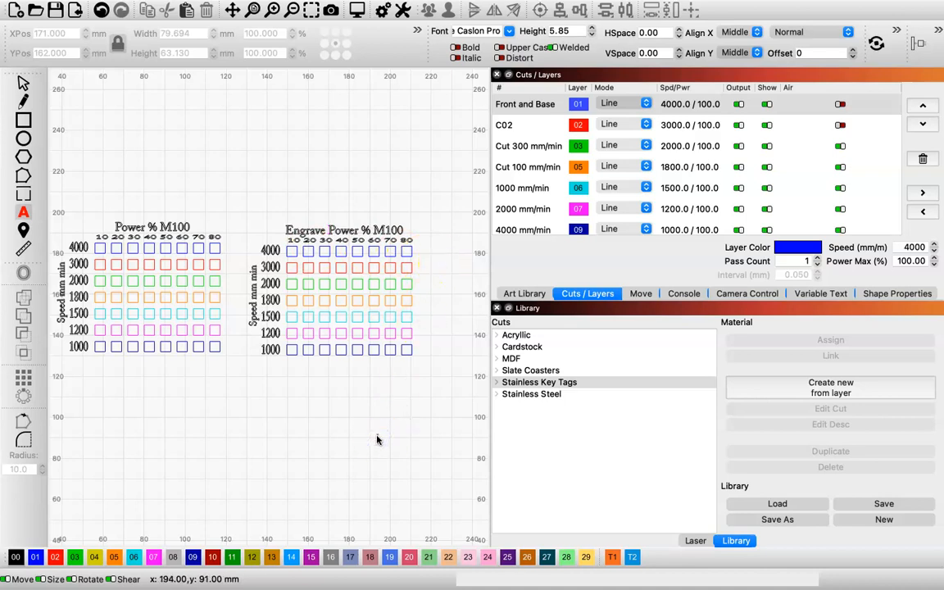
left_click(378, 440)
left_click(417, 253)
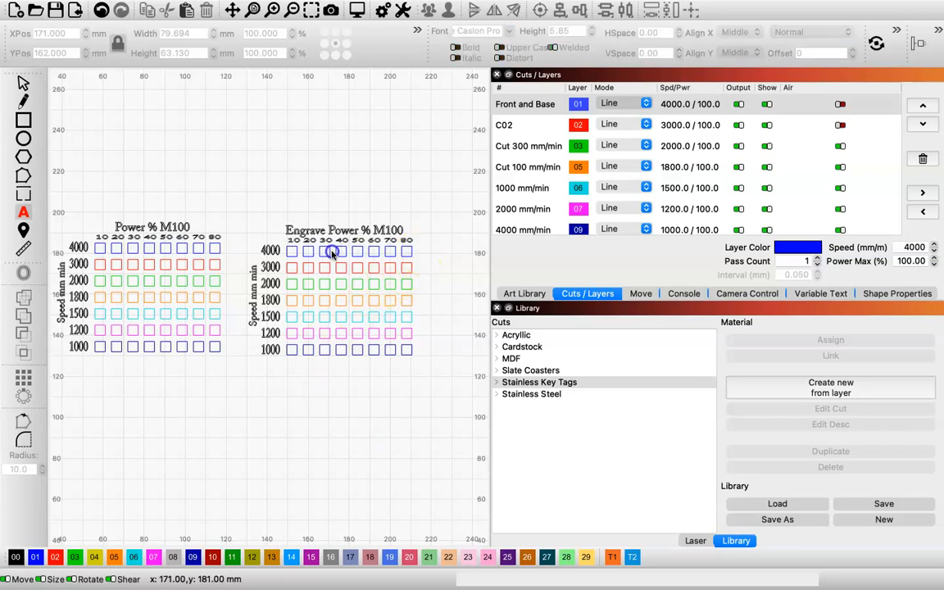
- Assign the squares of the duplicate grid's 4000 row to layer 10 and those of its 3000 row to layer 11
left_click(24, 83)
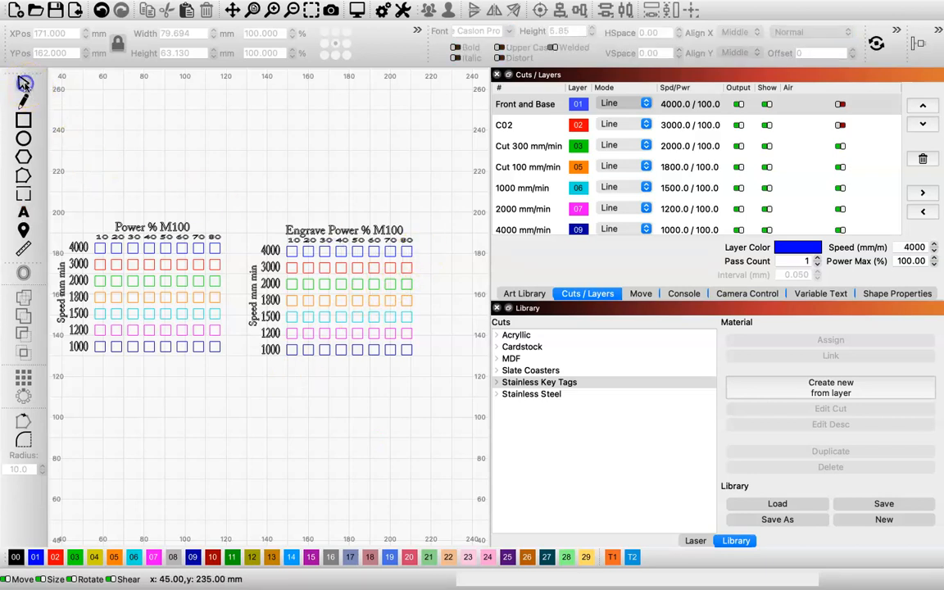
left_click(430, 249)
left_click_drag(371, 255, 290, 257)
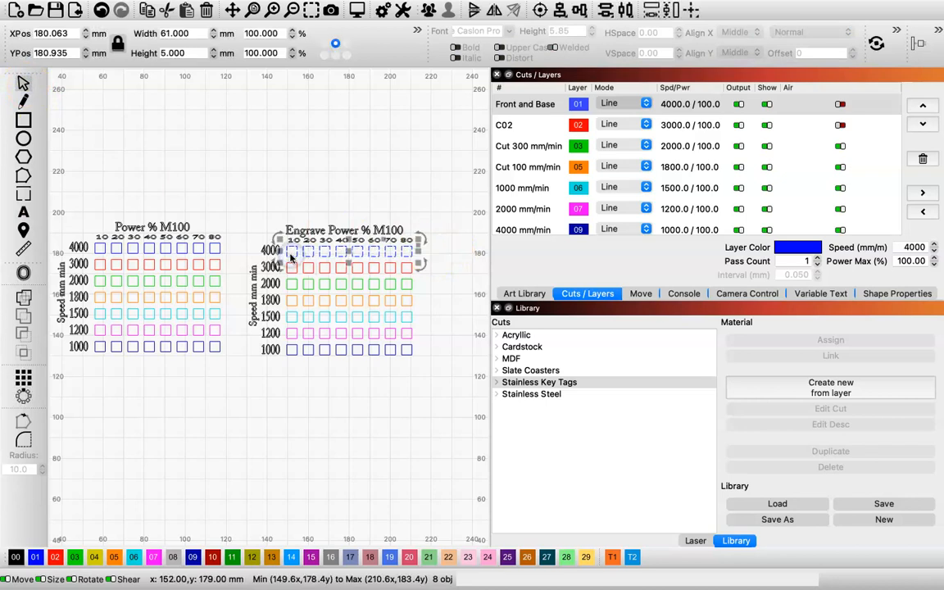
left_click(212, 558)
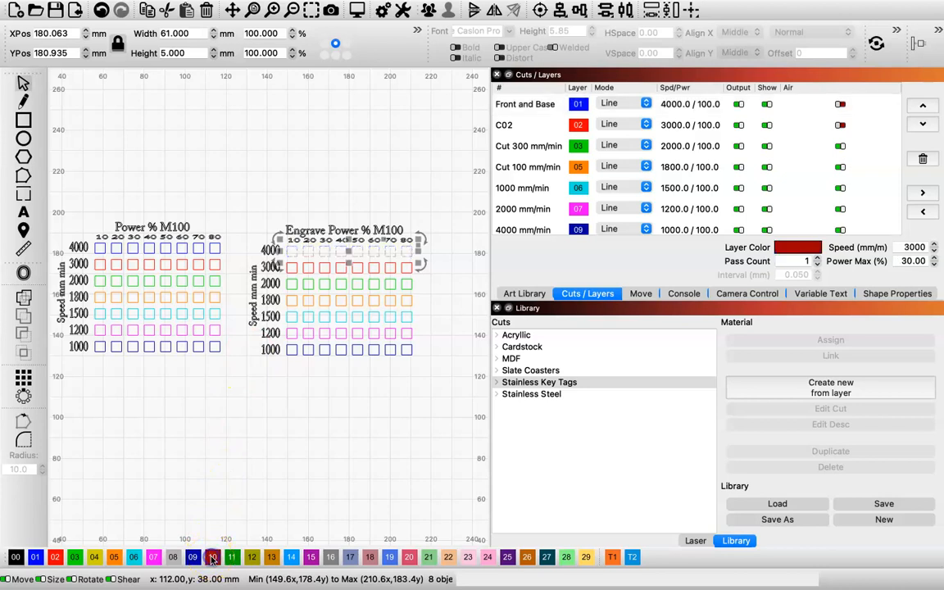
left_click(439, 301)
left_click_drag(423, 266, 424, 267)
left_click_drag(332, 270, 284, 270)
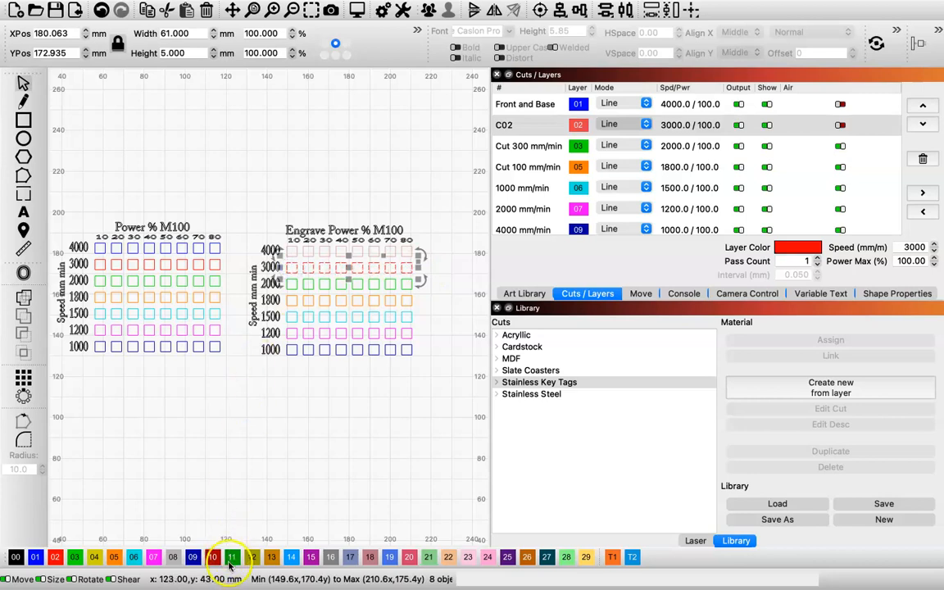
- Assign the squares of the duplicate grid's 2000 row to layer 12 and those of its 1800 row to layer 13
left_click(432, 284)
left_click_drag(426, 283, 290, 287)
left_click(252, 556)
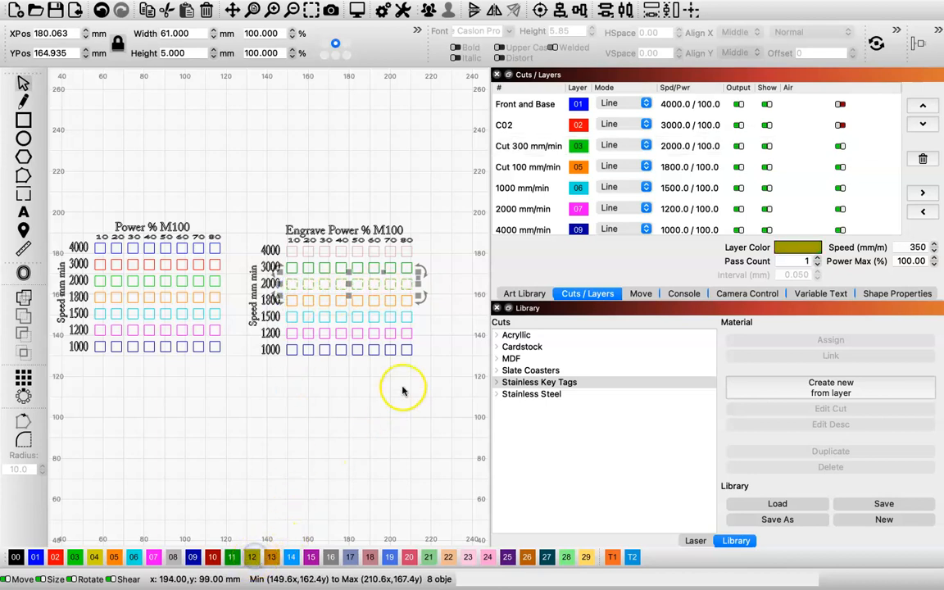
left_click(428, 313)
left_click_drag(381, 301, 294, 301)
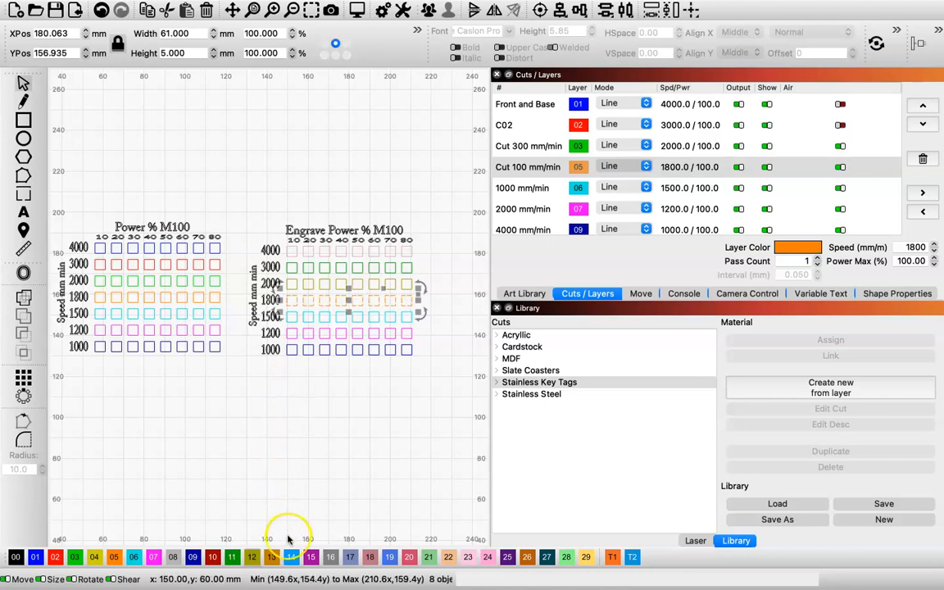
left_click(271, 559)
- Assign the squares of the duplicate grid's 1500 row to layer 14 and those of its 1200 row to layer 15
left_click(428, 345)
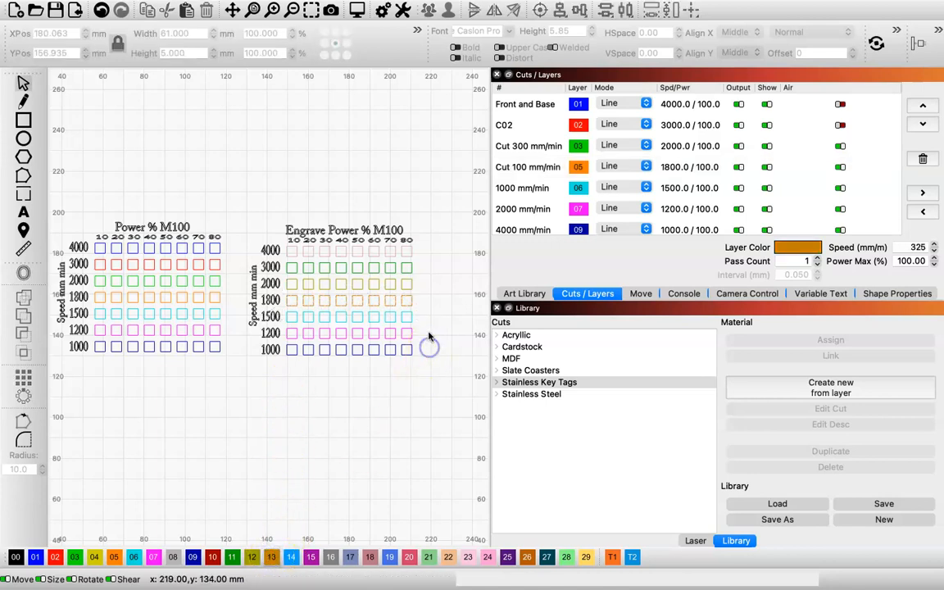
left_click_drag(425, 319, 289, 321)
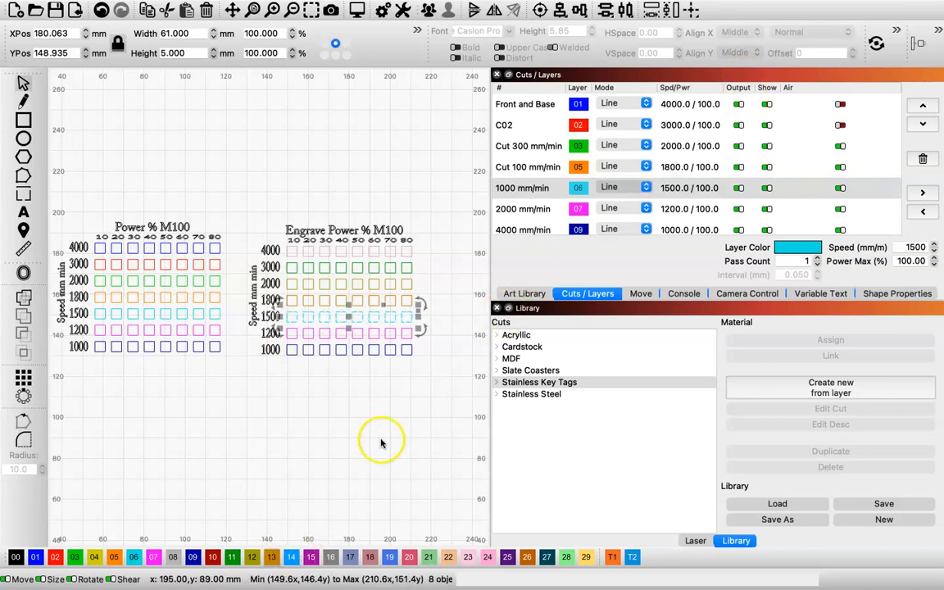
left_click(293, 557)
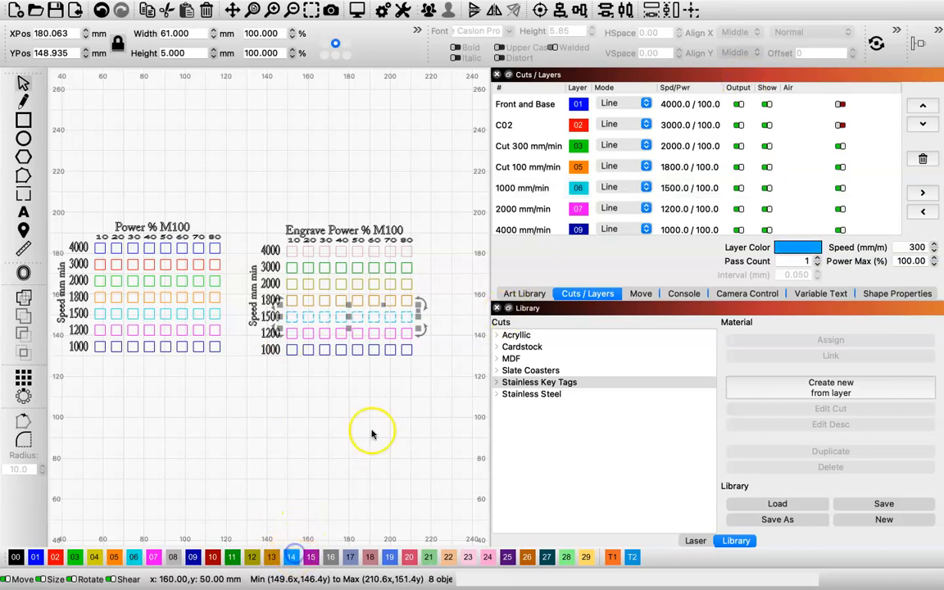
left_click(429, 348)
left_click_drag(402, 326, 289, 335)
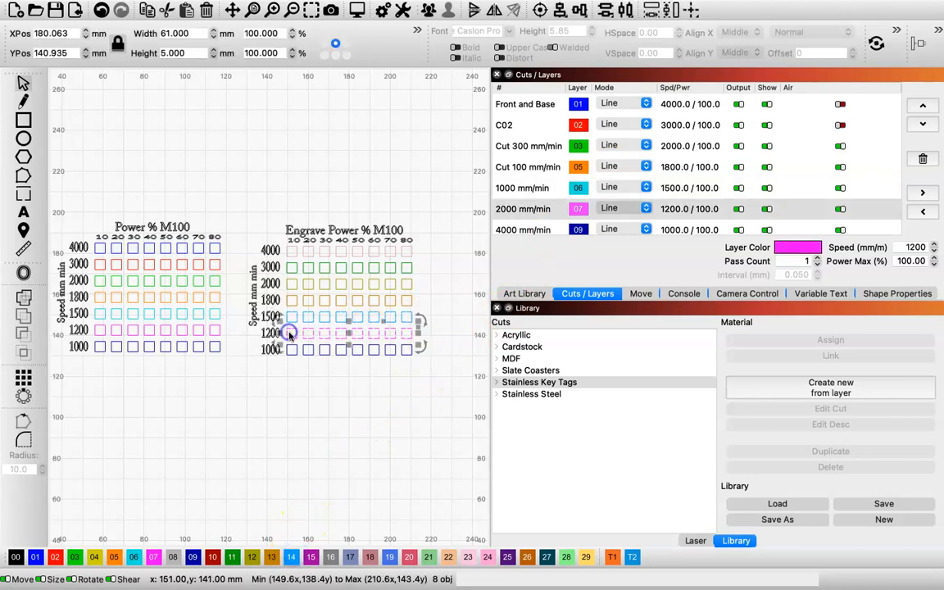
left_click(310, 557)
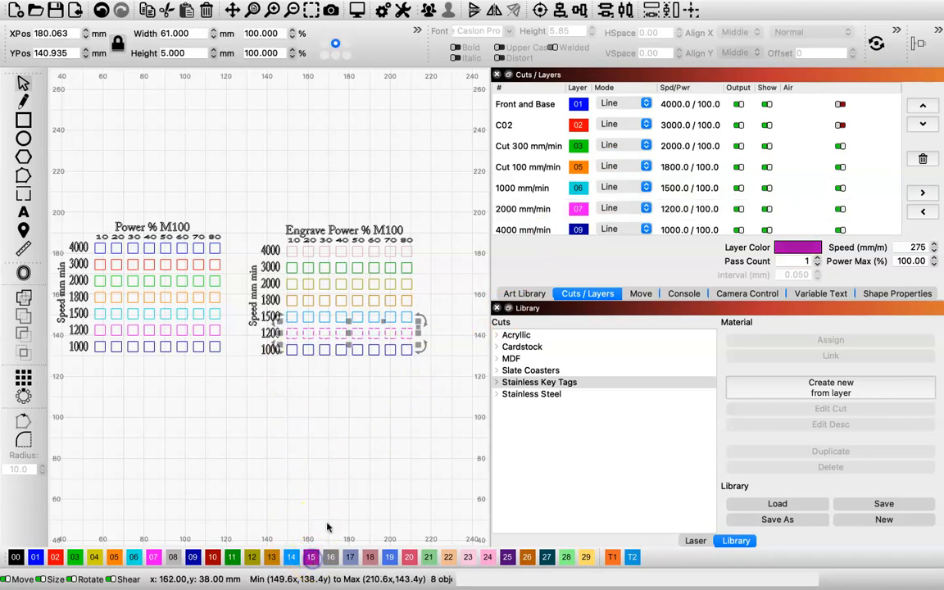
- Assign the squares of the duplicate grid's 1000 row to layer 16 and deselect them
left_click(426, 375)
left_click_drag(430, 350, 286, 355)
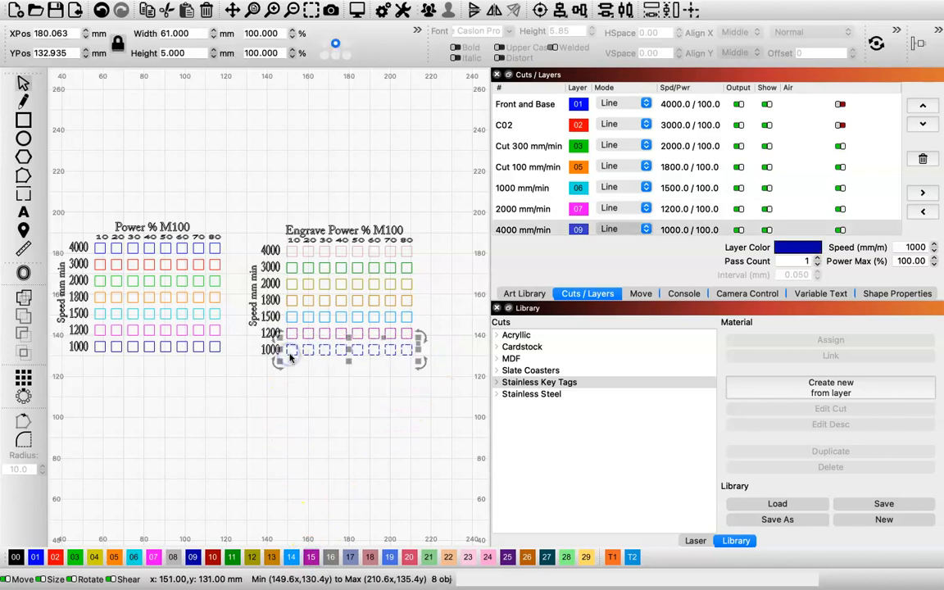
left_click(331, 560)
left_click(376, 525)
- Review the cut settings of the listed layers and check the Labels layer by hiding and showing it again
left_click(708, 275)
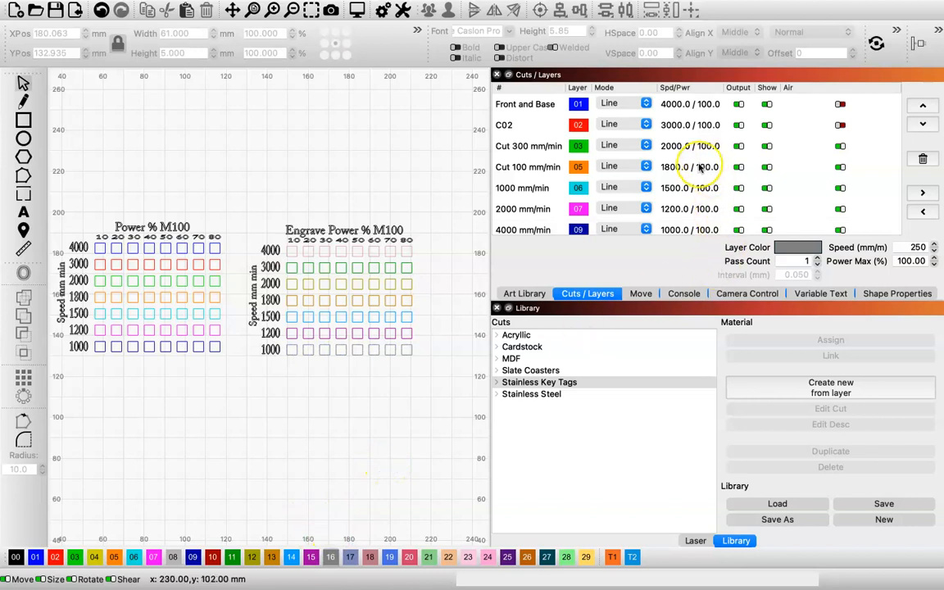
scroll(699, 166, "down", 8)
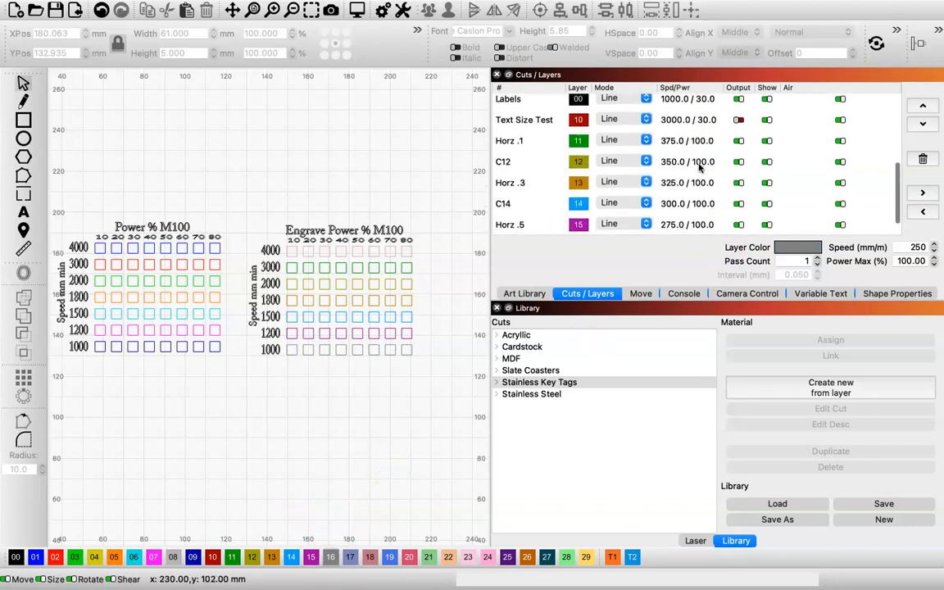
scroll(700, 166, "up", 7)
scroll(699, 167, "down", 5)
scroll(699, 166, "up", 1)
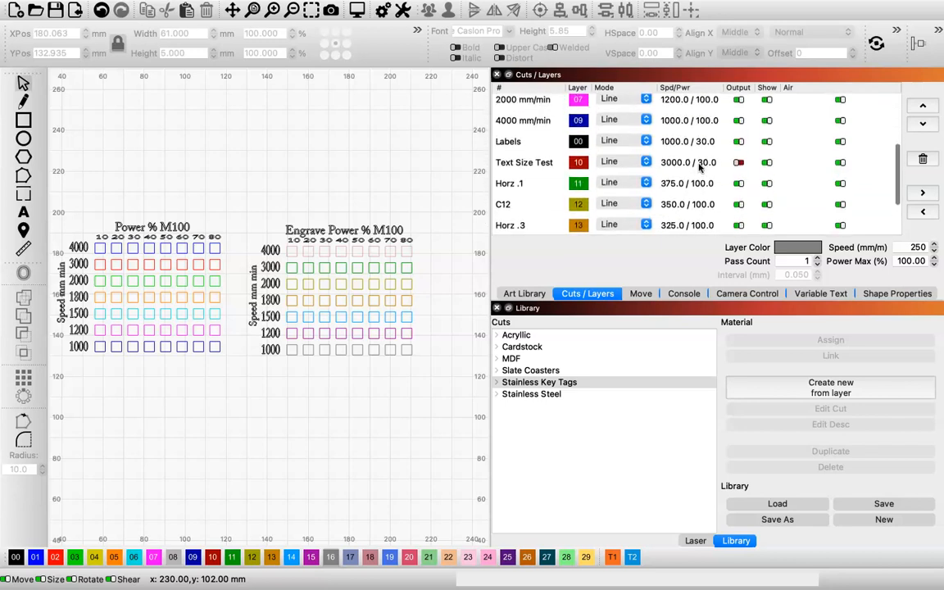
scroll(699, 166, "up", 1)
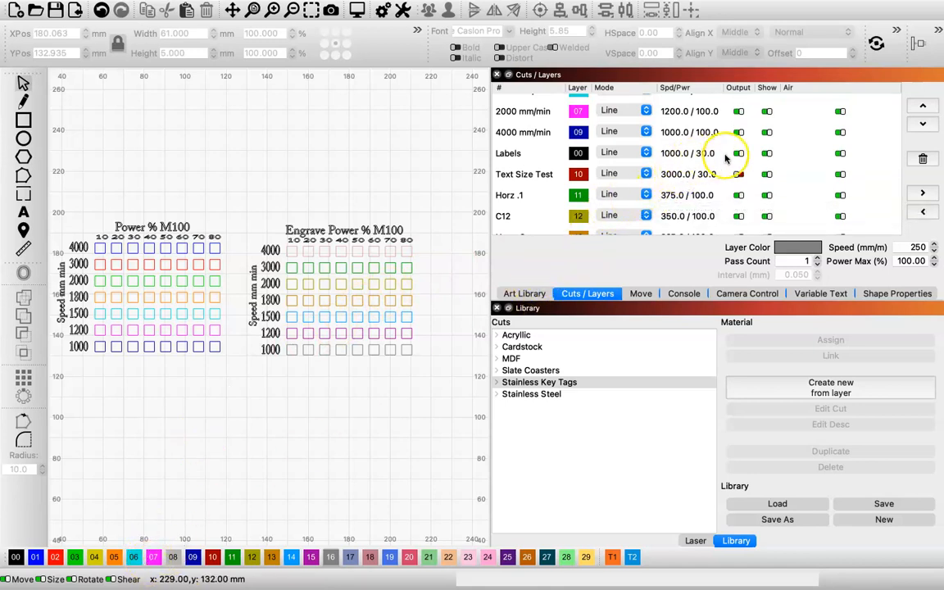
left_click(767, 153)
left_click(766, 154)
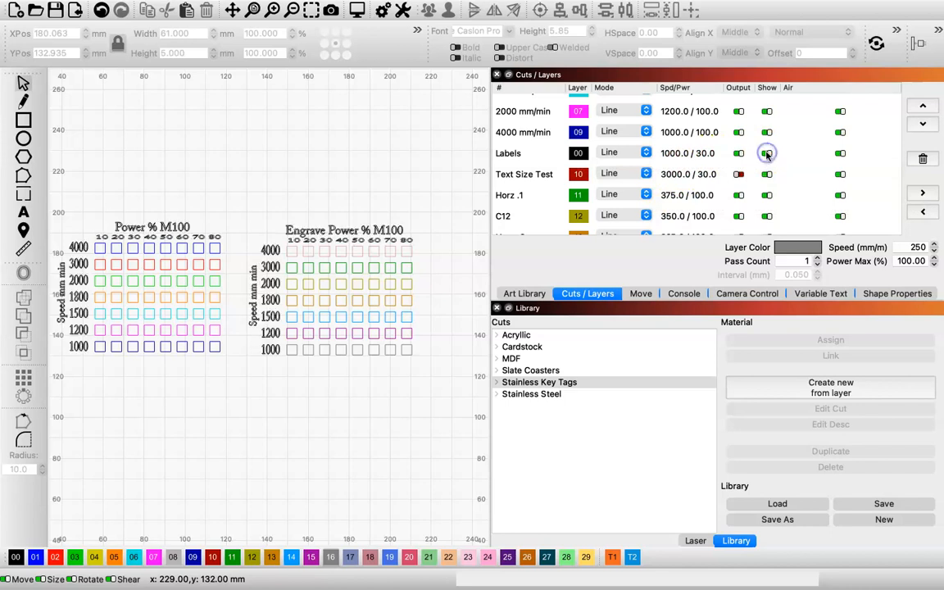
left_click(767, 132)
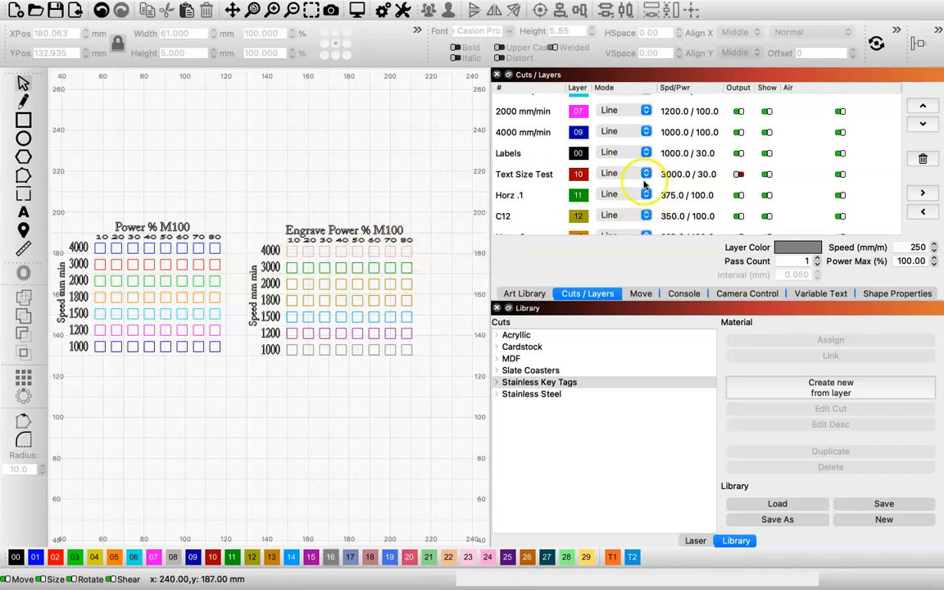
- Enable output for layer 10 (Text Size Test) and switch it to Fill mode
left_click(738, 174)
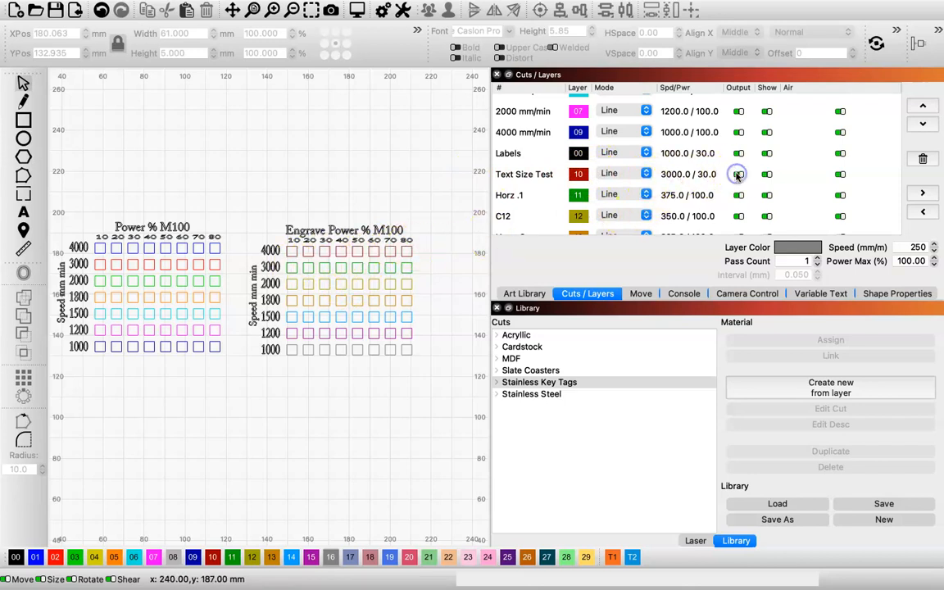
left_click(647, 176)
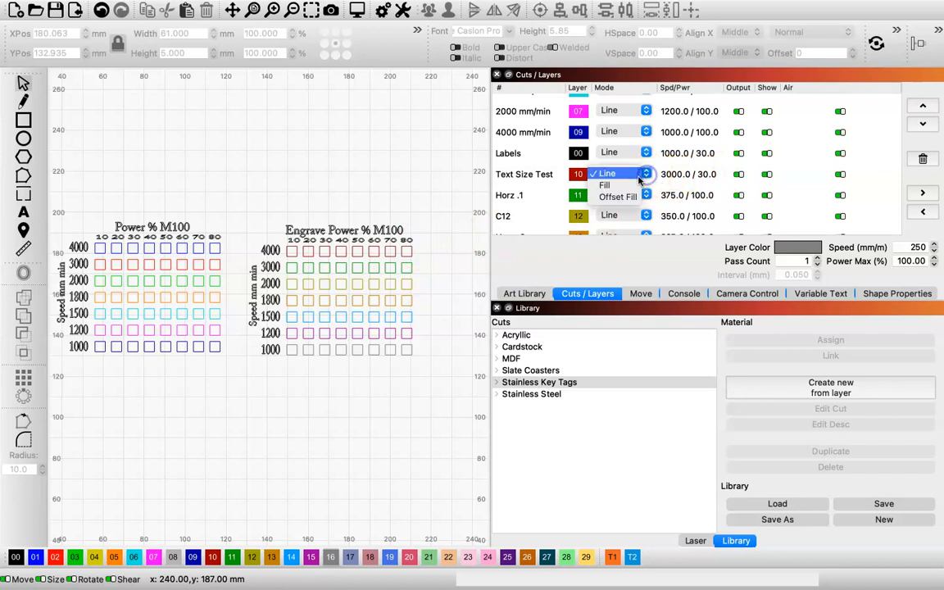
left_click(632, 186)
- Set the speed of layer 10 to 4000 mm/min
left_click(669, 181)
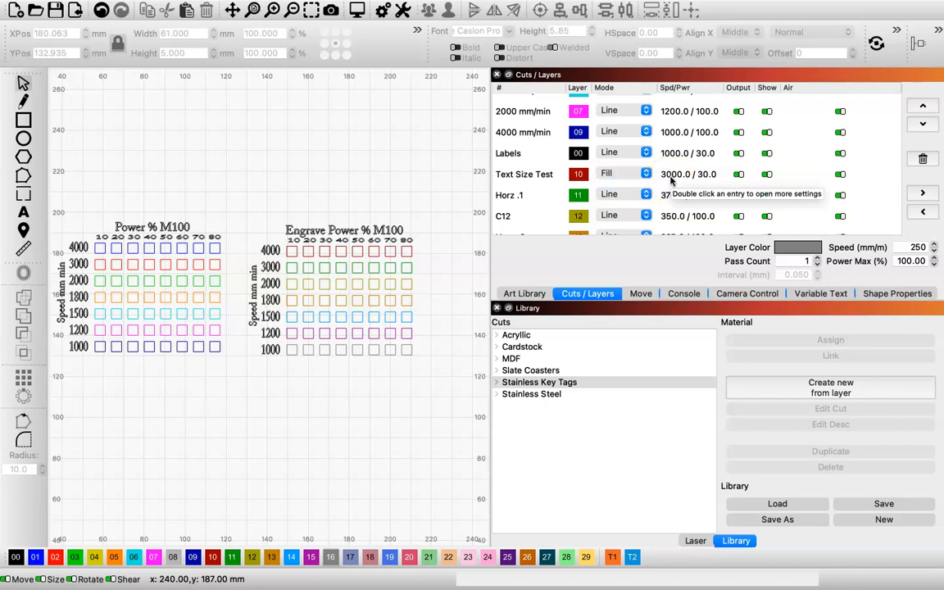
left_click(671, 180)
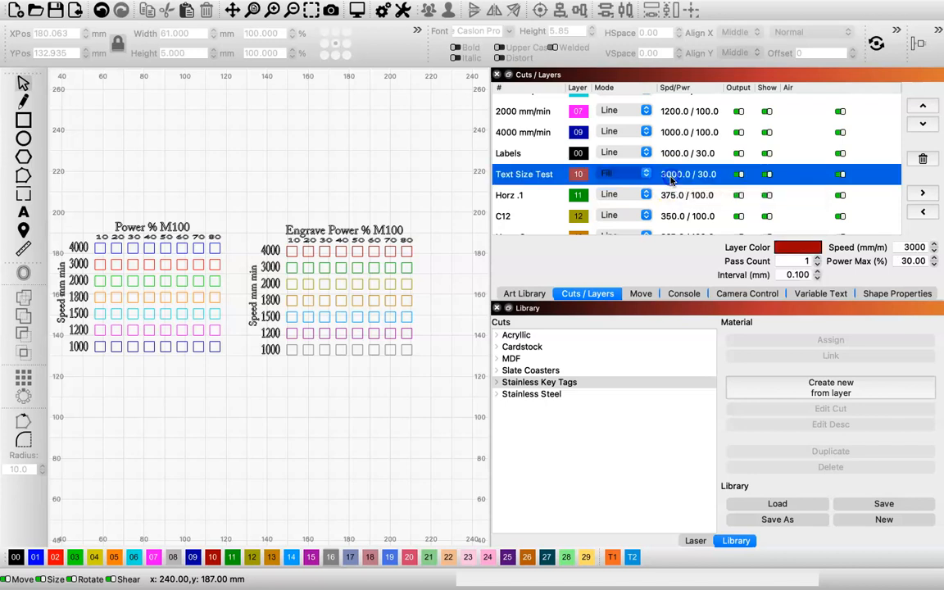
left_click(923, 248)
type("40")
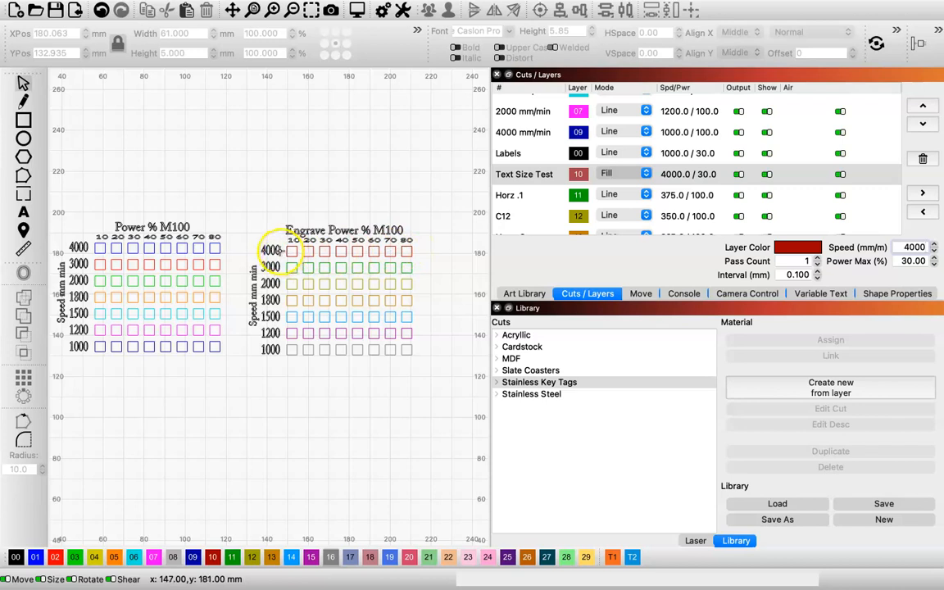
- Check the power scale of the duplicate grid's 80% square in the 4000 row, and set layer 10's maximum power to 100%
left_click(410, 252)
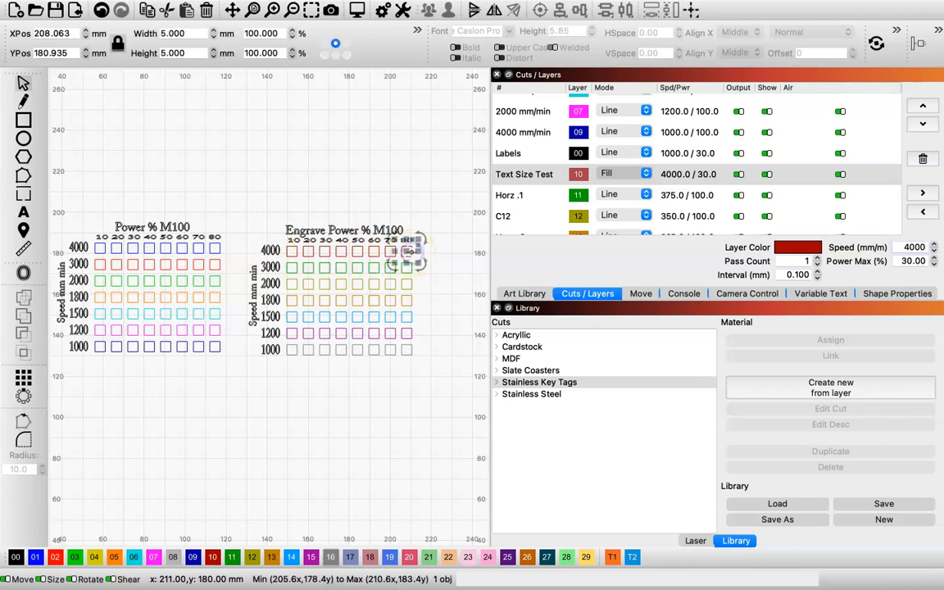
left_click(902, 292)
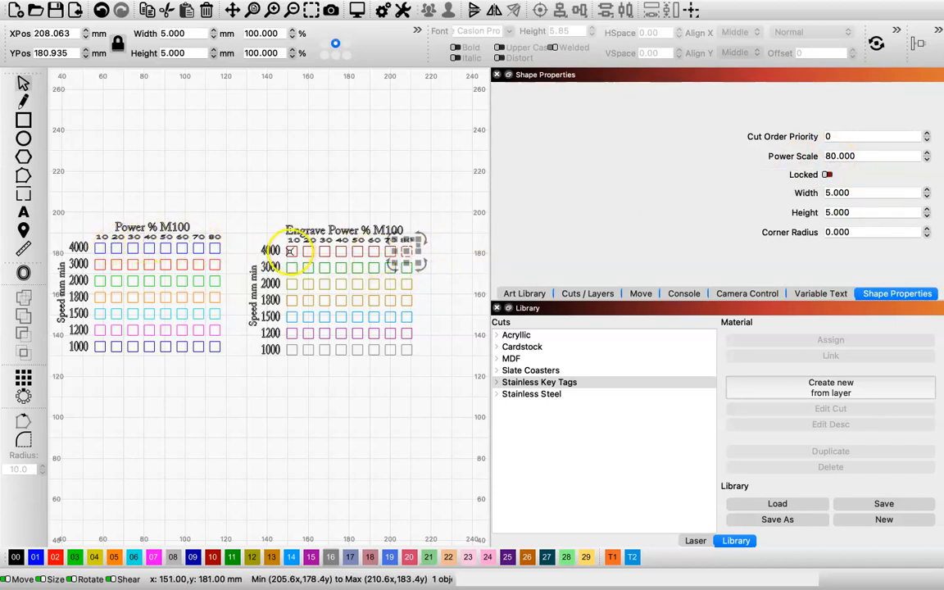
left_click(598, 293)
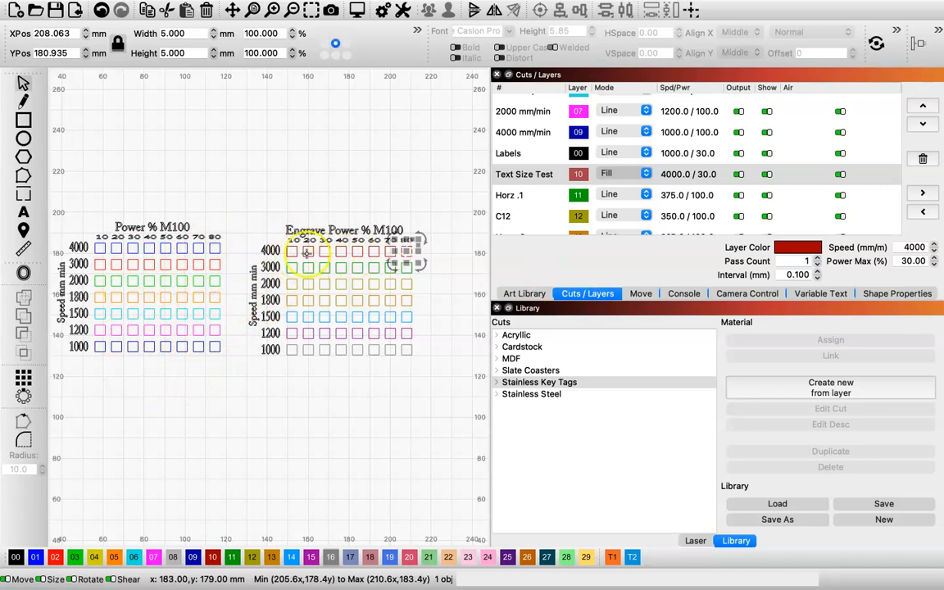
left_click(464, 291)
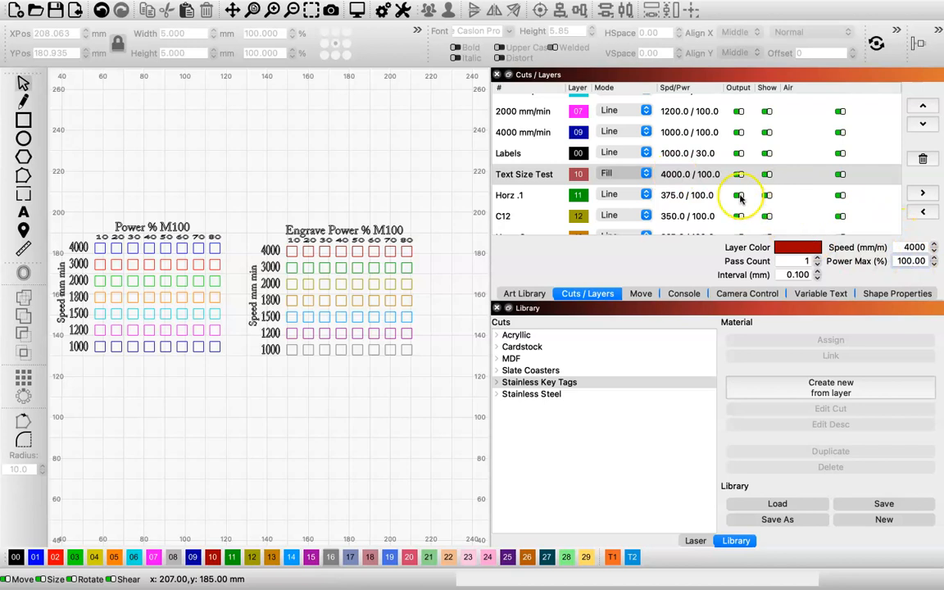
- Switch layer 11 (Horz .1) to Fill mode and compare the interval settings of the Labels and Text Size Test layers
left_click(647, 200)
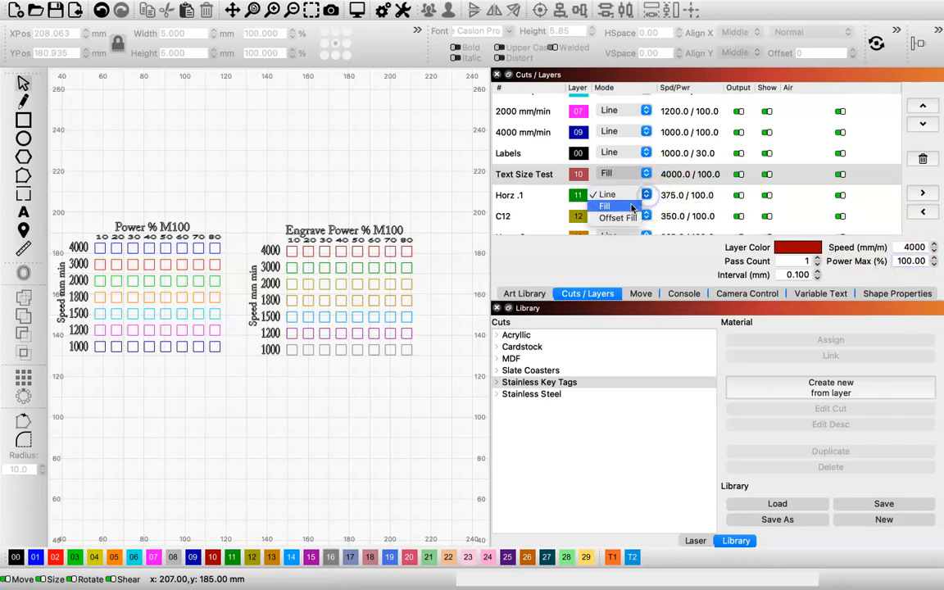
left_click(632, 207)
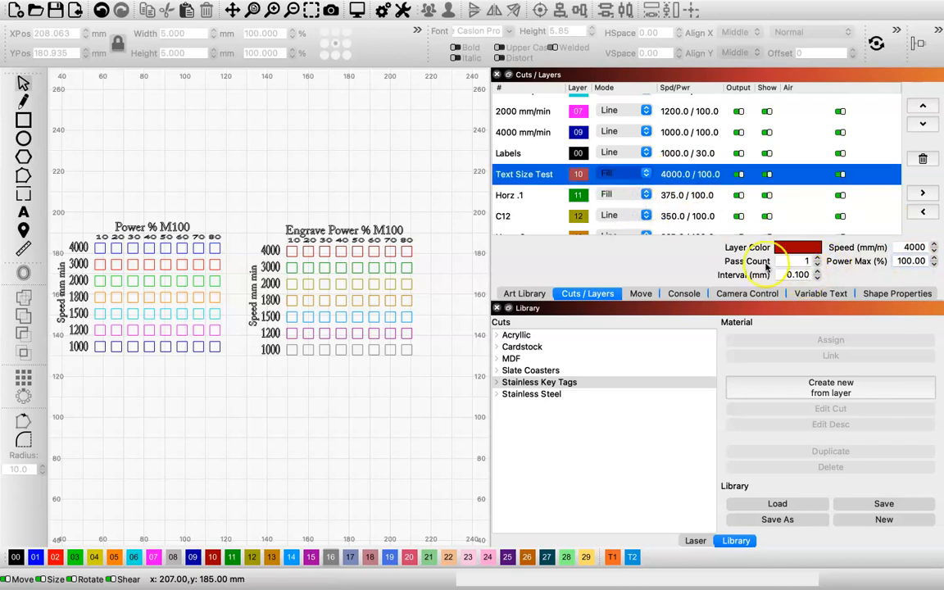
left_click(673, 154)
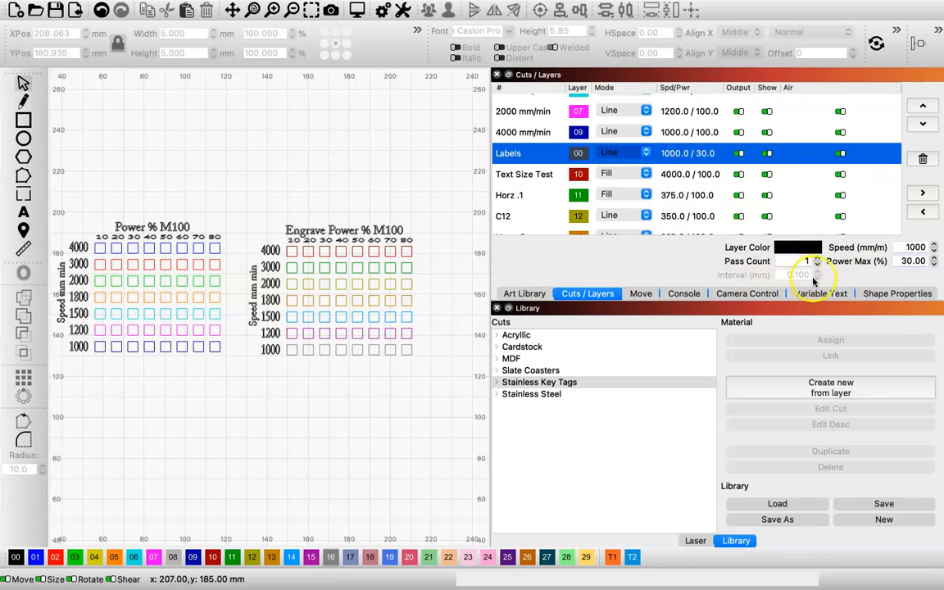
left_click(664, 176)
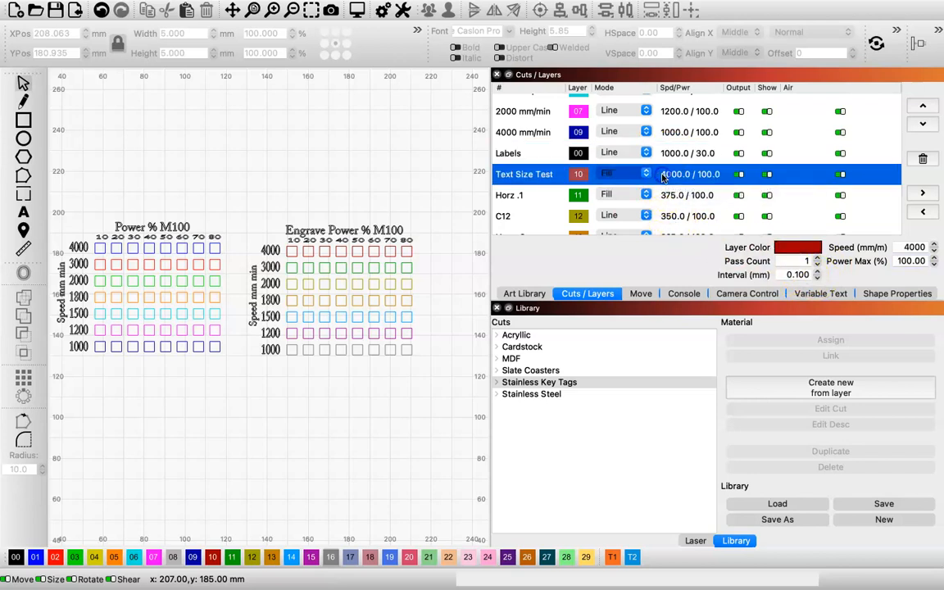
left_click(800, 276)
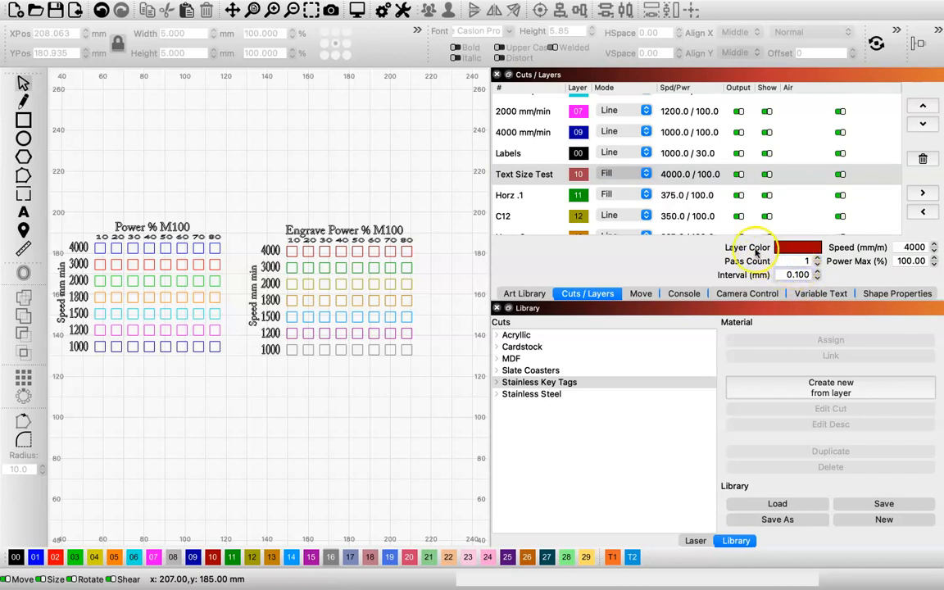
- Keep layer 11 (Horz .1) in Fill mode and set its speed to 3000 mm/min
left_click(647, 197)
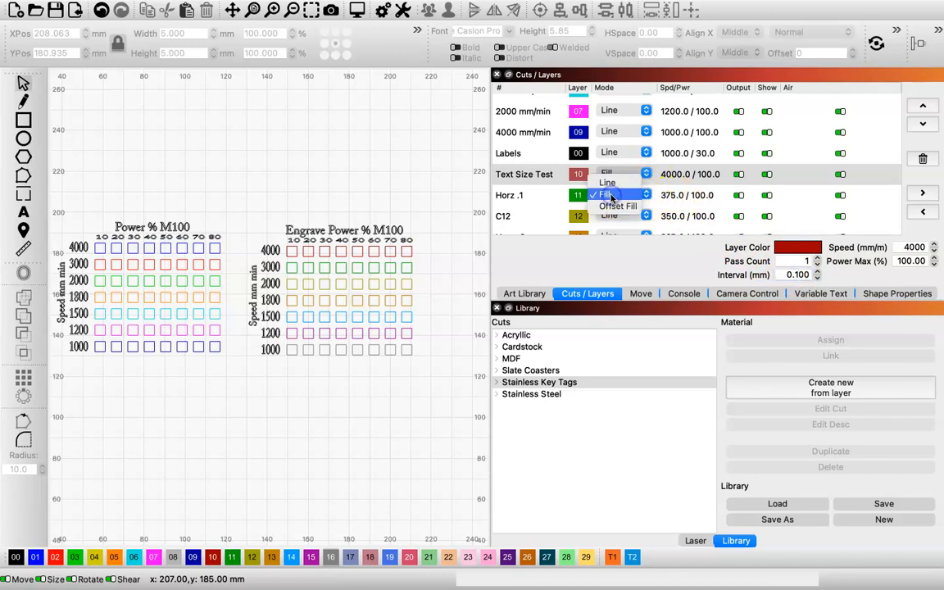
left_click(607, 195)
left_click(669, 199)
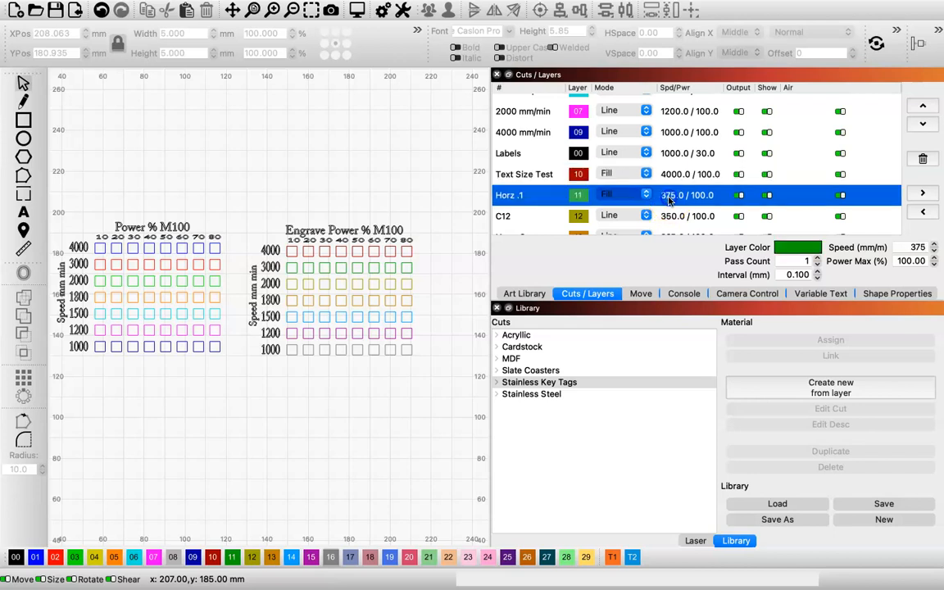
left_click(918, 247)
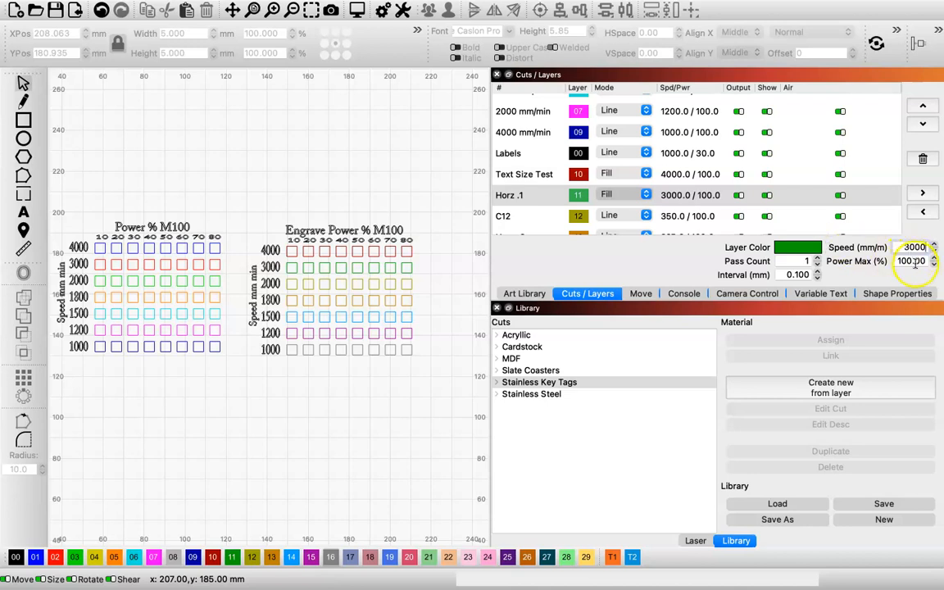
- Preview the job to check the fill of the engrave grid's 4000 and 3000 rows, then close the preview
left_click(646, 217)
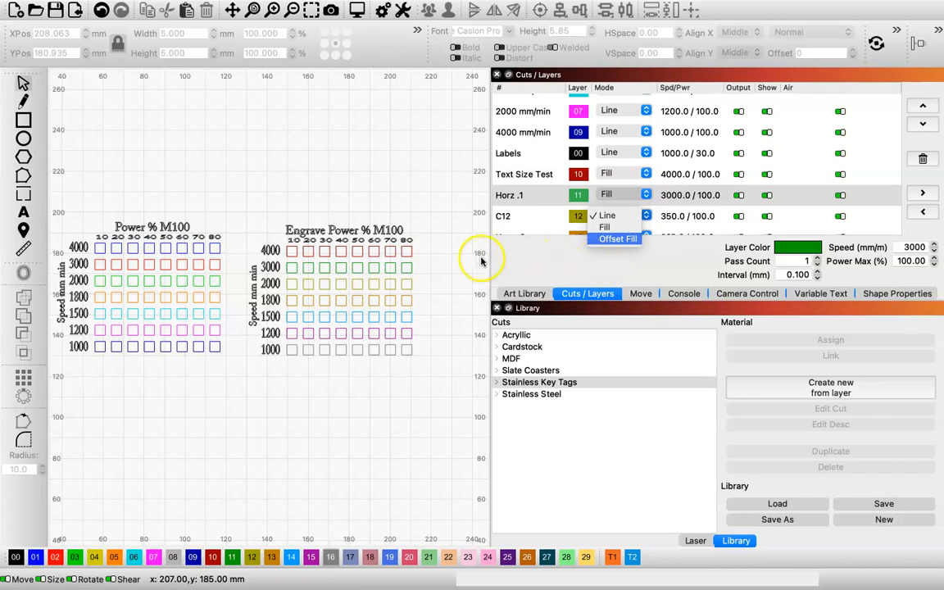
left_click(533, 246)
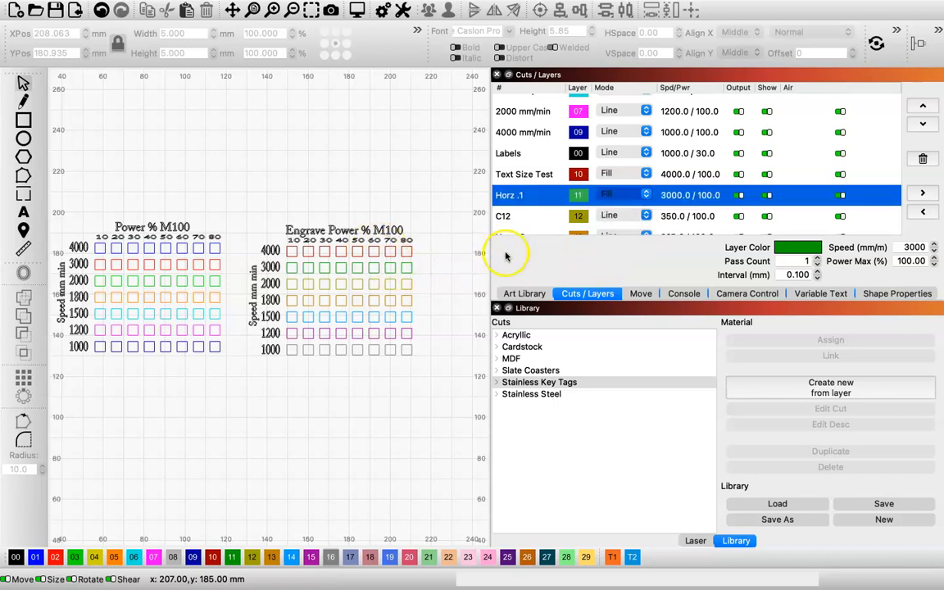
left_click(357, 10)
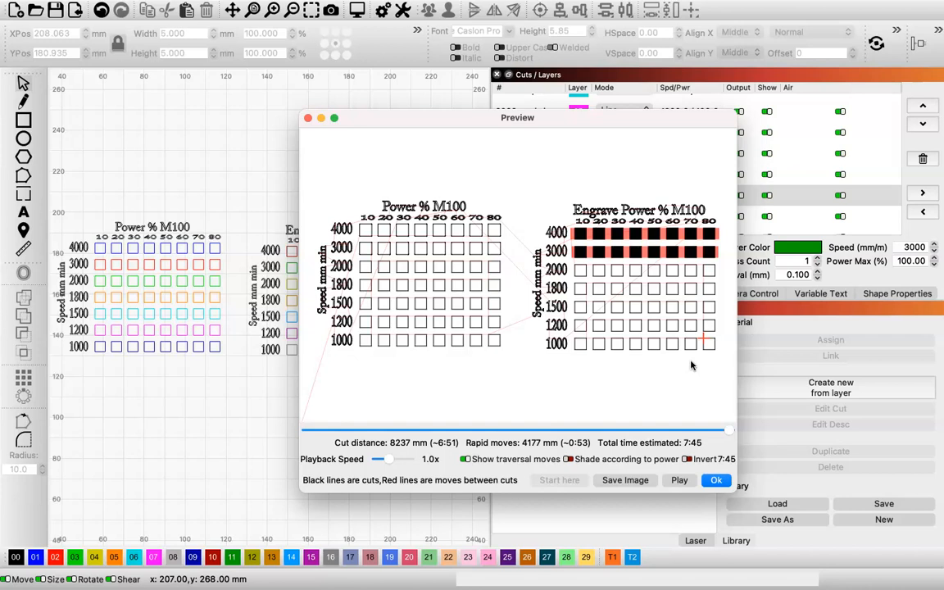
left_click(717, 480)
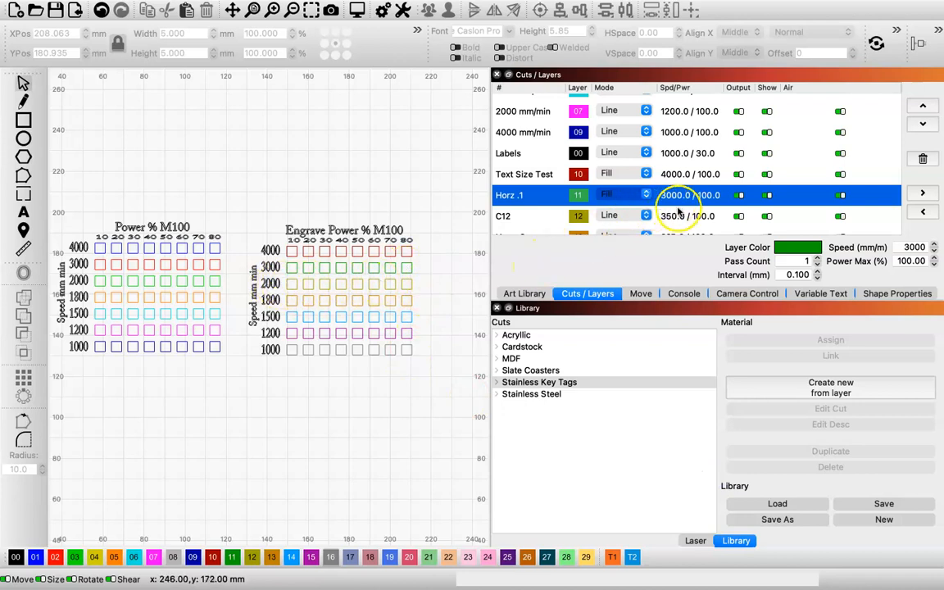
- Set the speed of layer 12 (C12) to 2000 mm/min and switch it to Fill mode
left_click(676, 217)
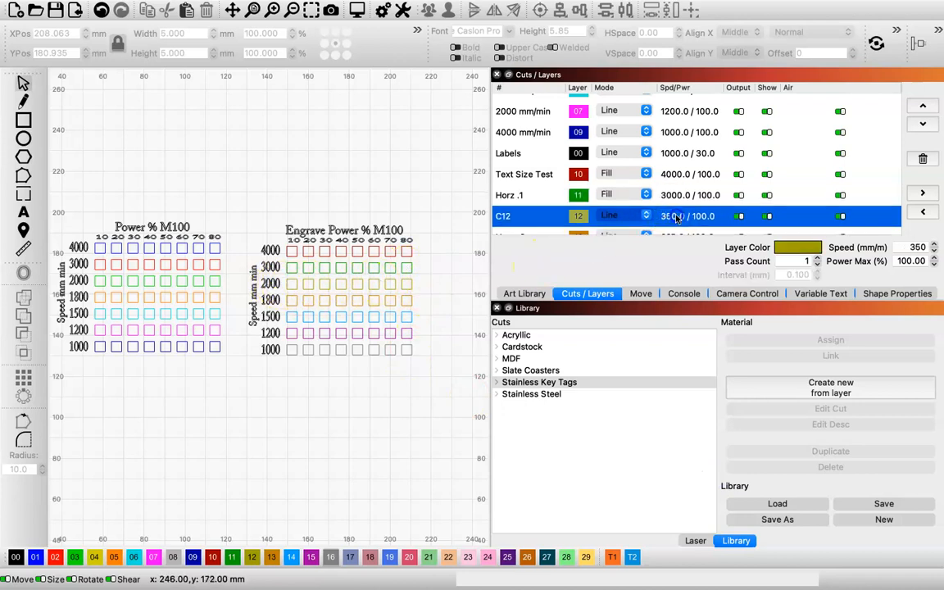
left_click(926, 246)
type("2000")
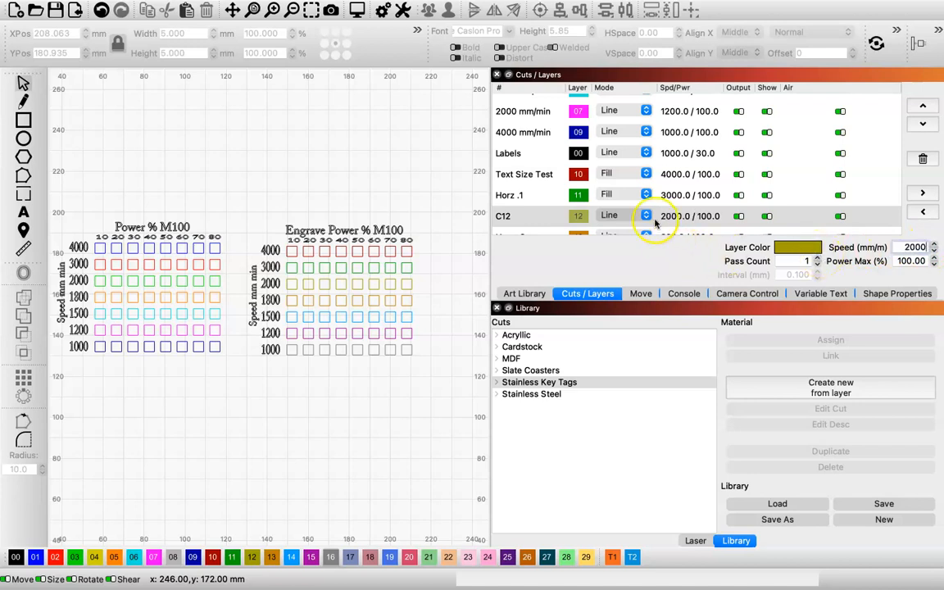
left_click(611, 215)
left_click(614, 228)
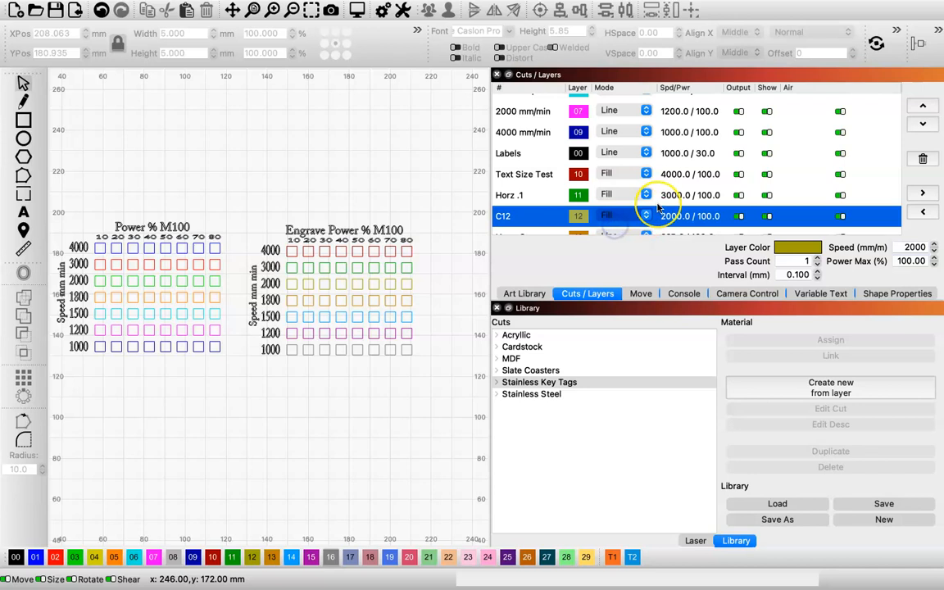
- Set the speed of layer 13 (Horz .3) to 1800 mm/min and switch it to Fill mode
scroll(647, 207, "down", 3)
left_click(659, 168)
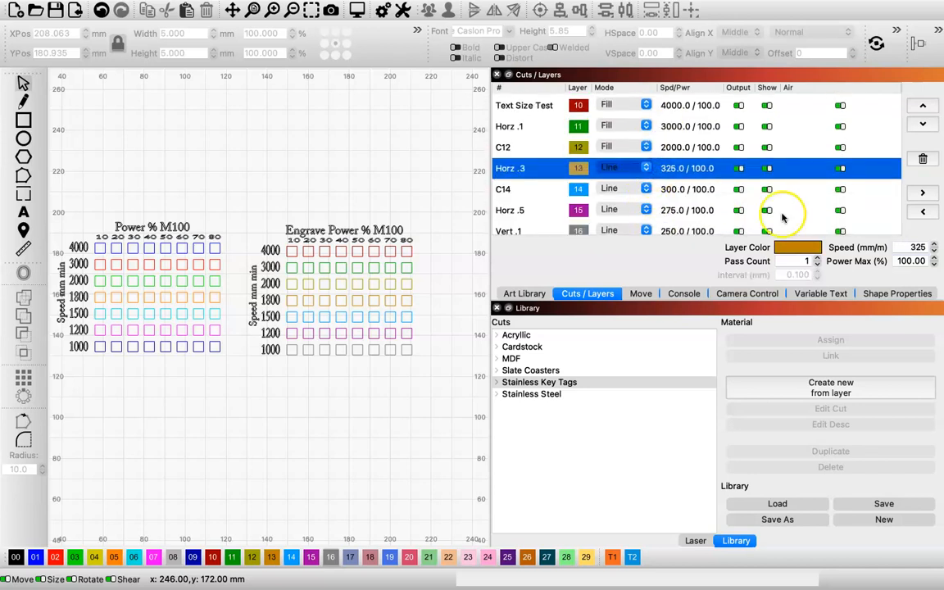
left_click(928, 247)
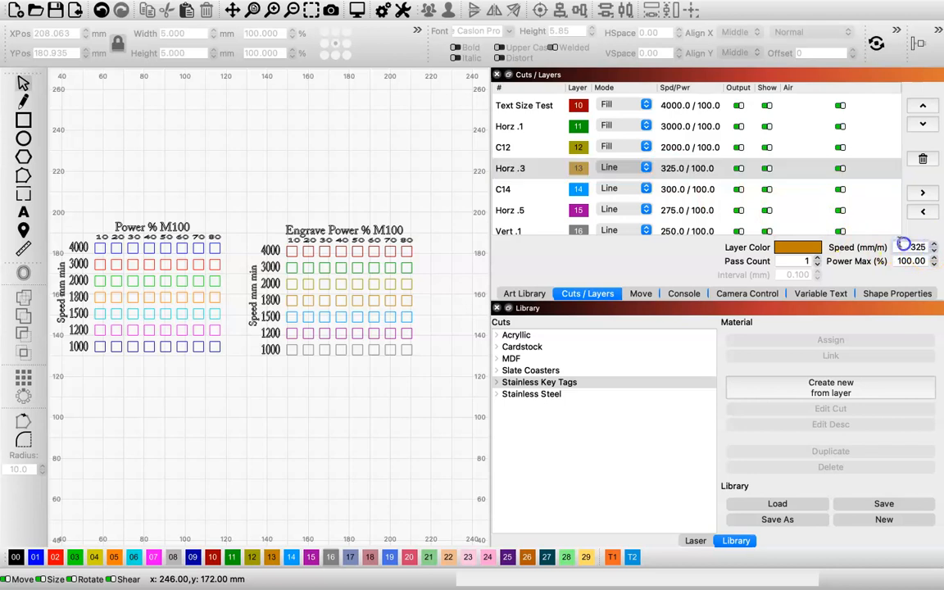
type("1800")
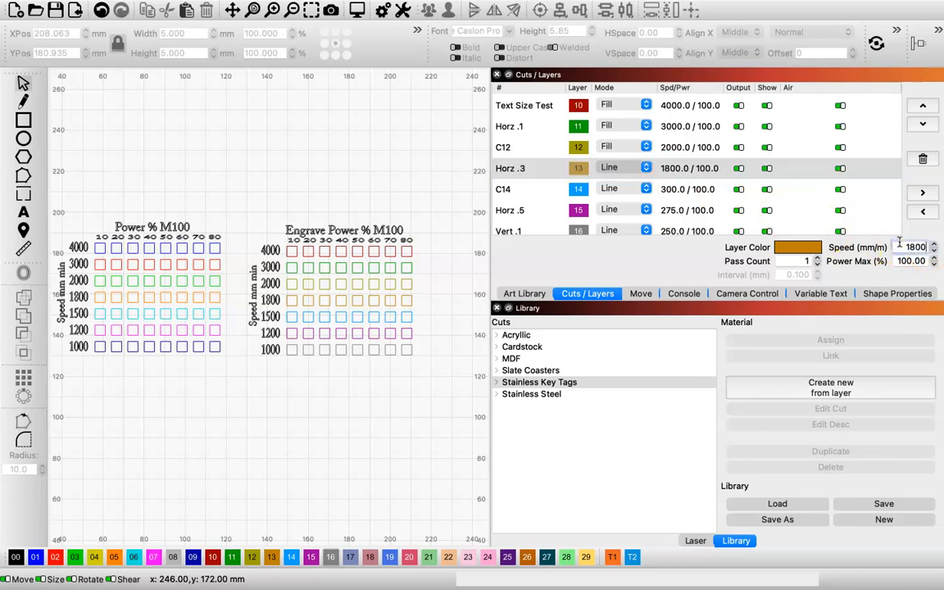
left_click(646, 168)
left_click(625, 179)
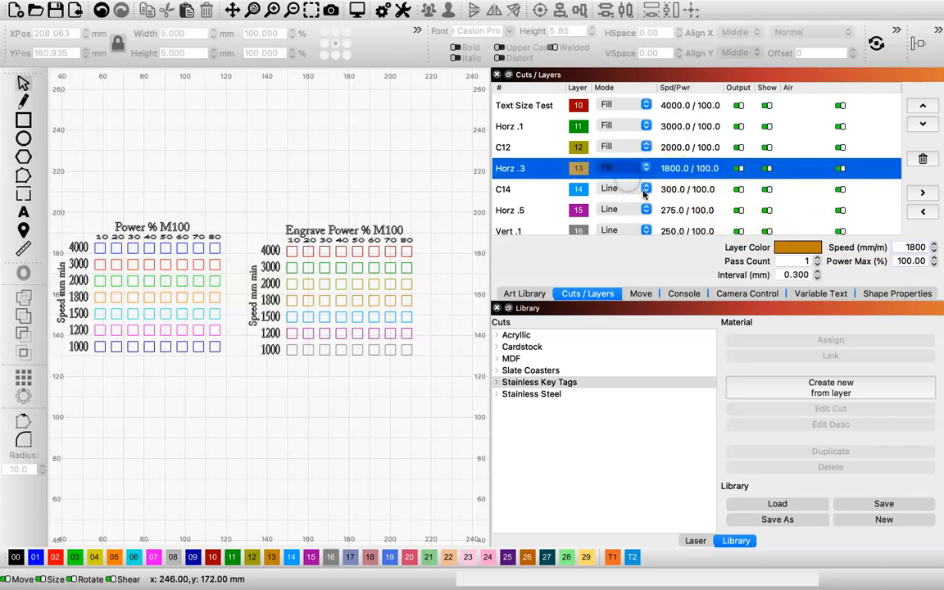
- Set the speed of layer 14 (C14) to 1500 mm/min and switch it to Fill mode
left_click(665, 193)
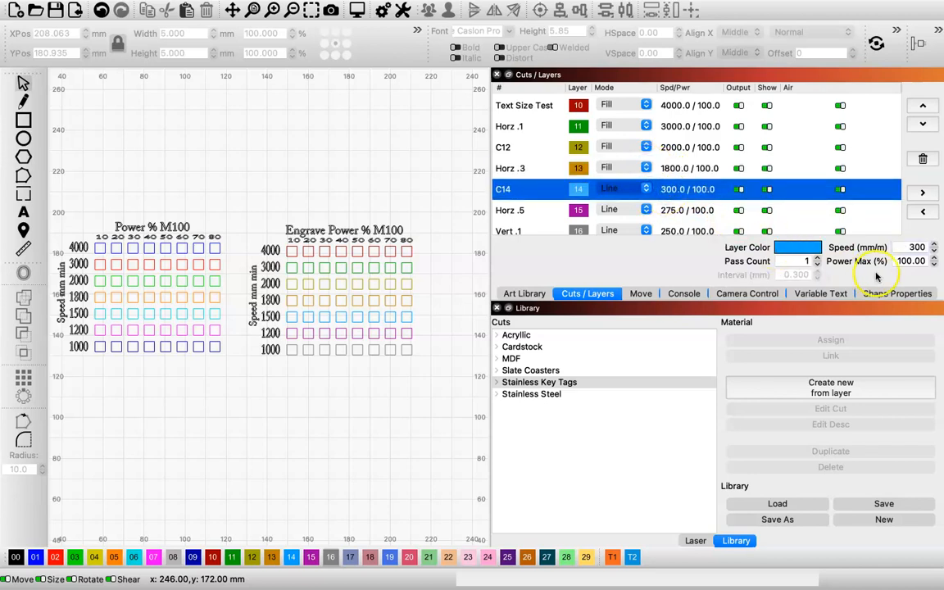
left_click(920, 248)
type("15")
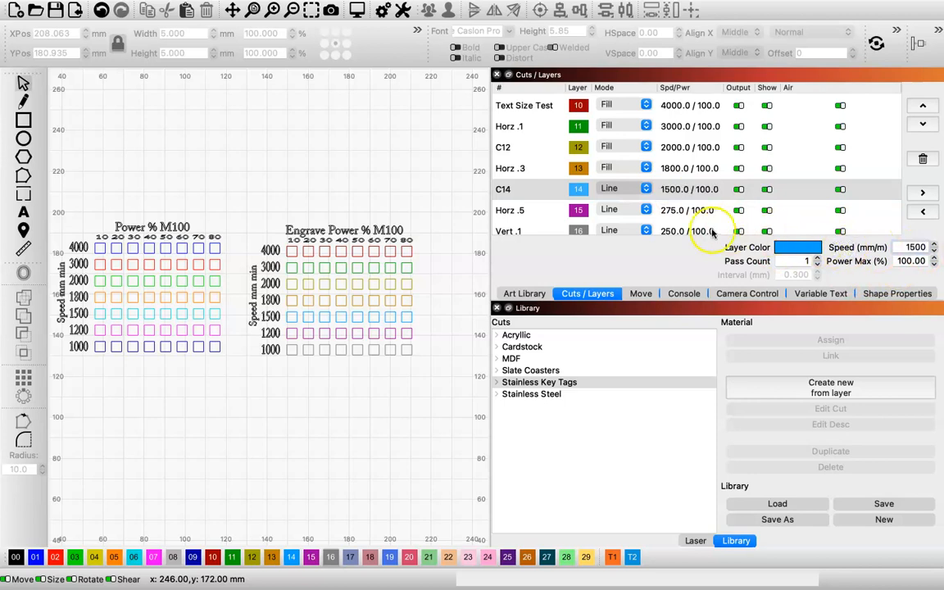
left_click(642, 189)
left_click(626, 200)
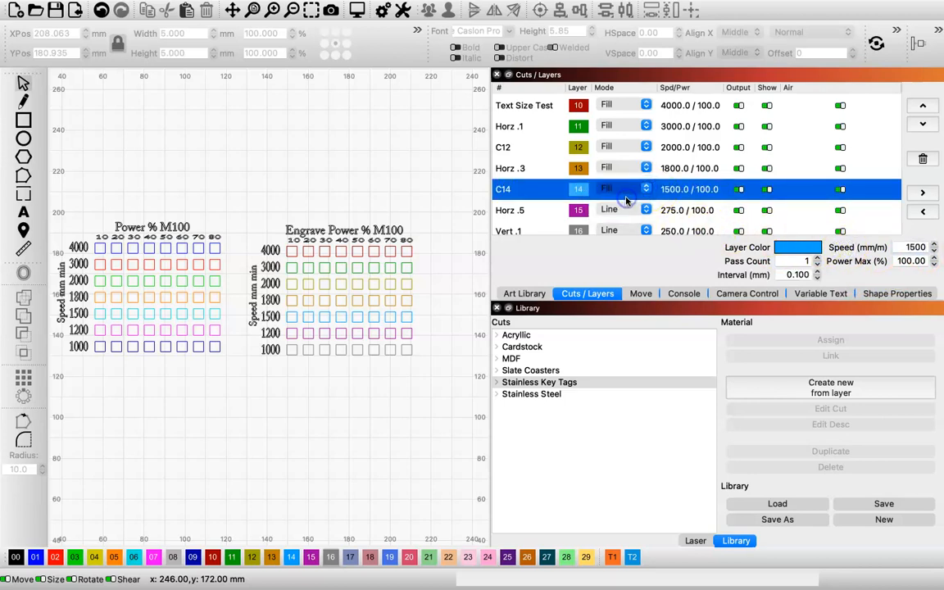
- Set the speed of layer 15 (Horz .5) to 1200 mm/min and switch it to Fill mode
left_click(665, 211)
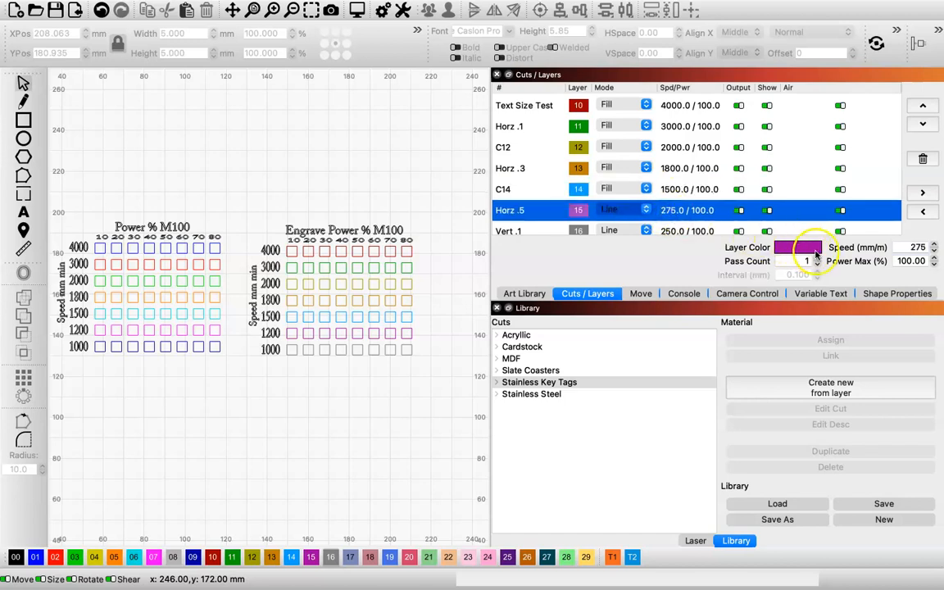
left_click(920, 247)
type("1200")
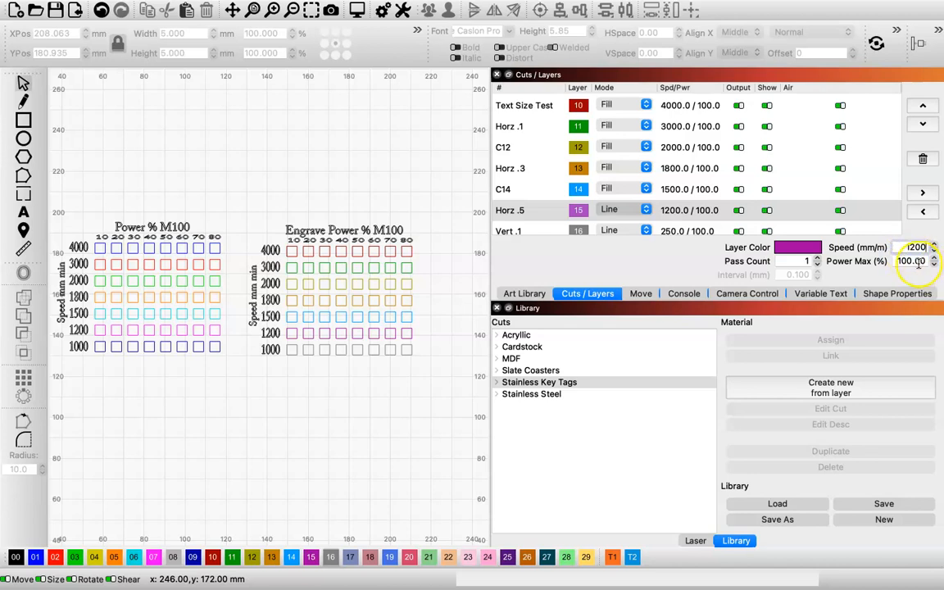
left_click(612, 210)
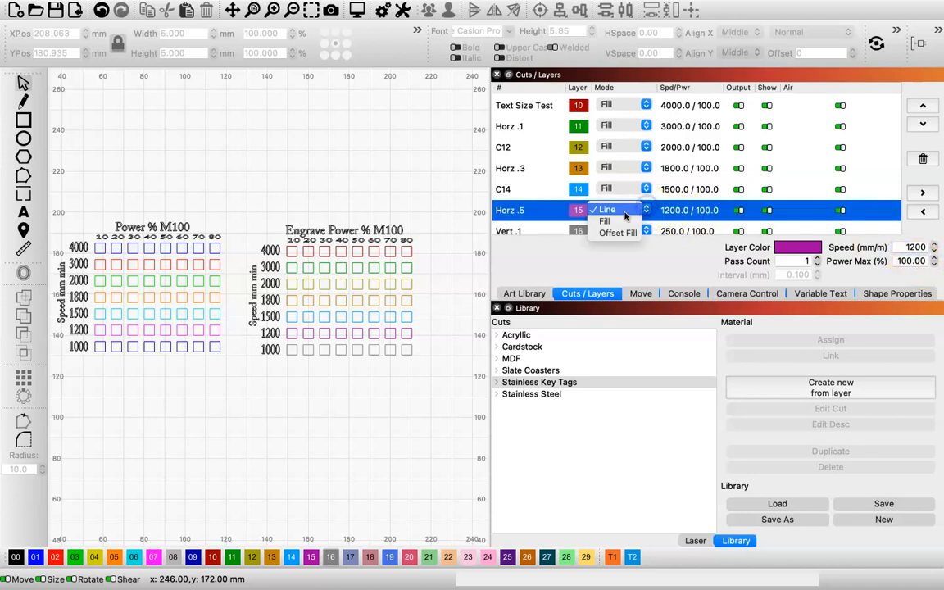
left_click(622, 221)
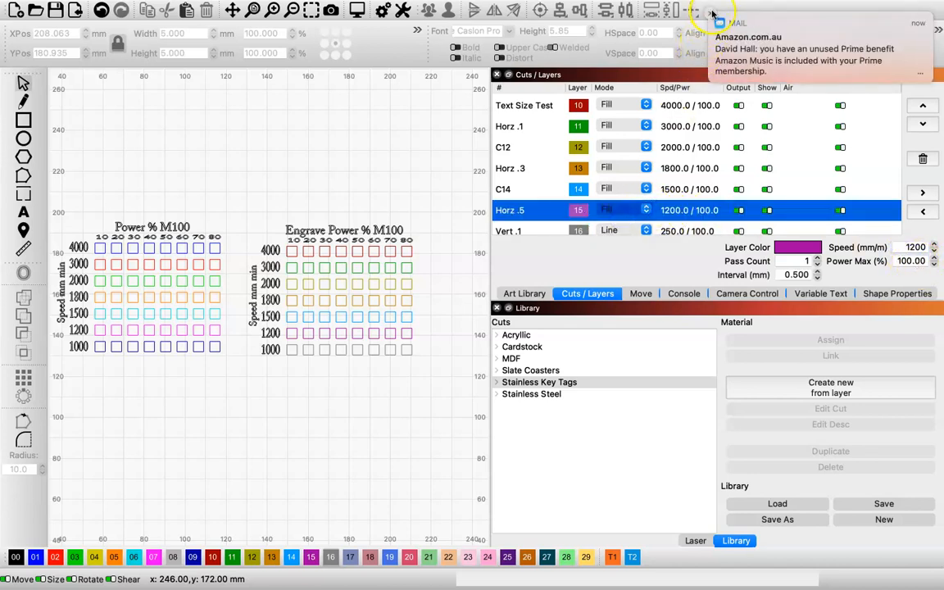
left_click(714, 16)
- Set the speed of layer 16 (Vert .1) to 1000 mm/min and switch it to Fill mode
scroll(645, 194, "up", 2)
scroll(648, 195, "down", 2)
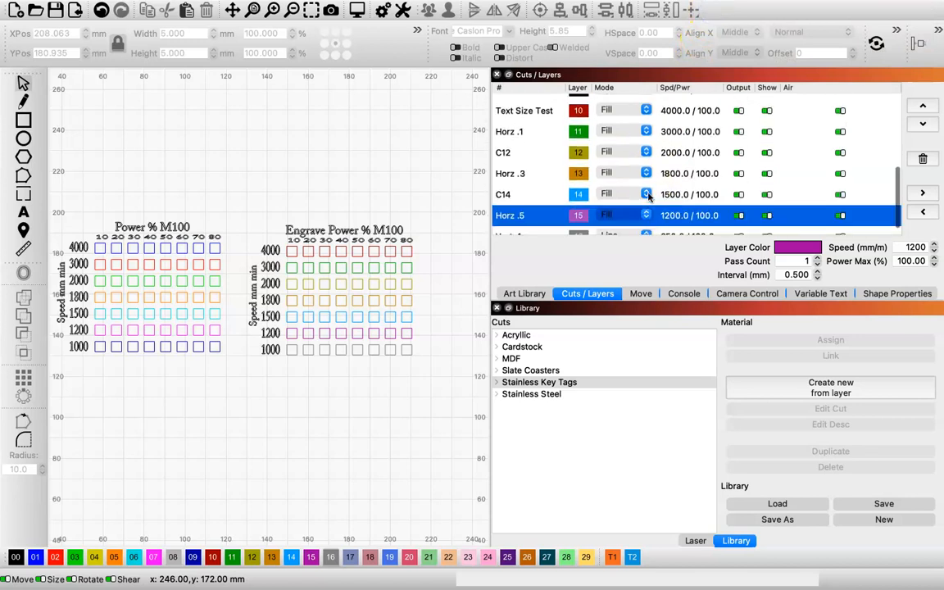
scroll(647, 195, "down", 1)
left_click(666, 224)
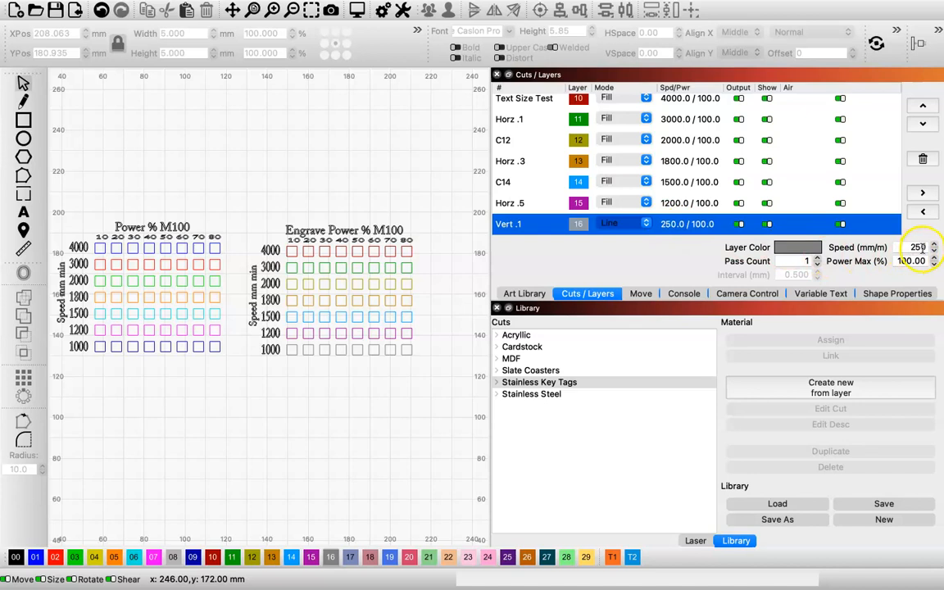
left_click_drag(928, 247, 795, 247)
type("1000")
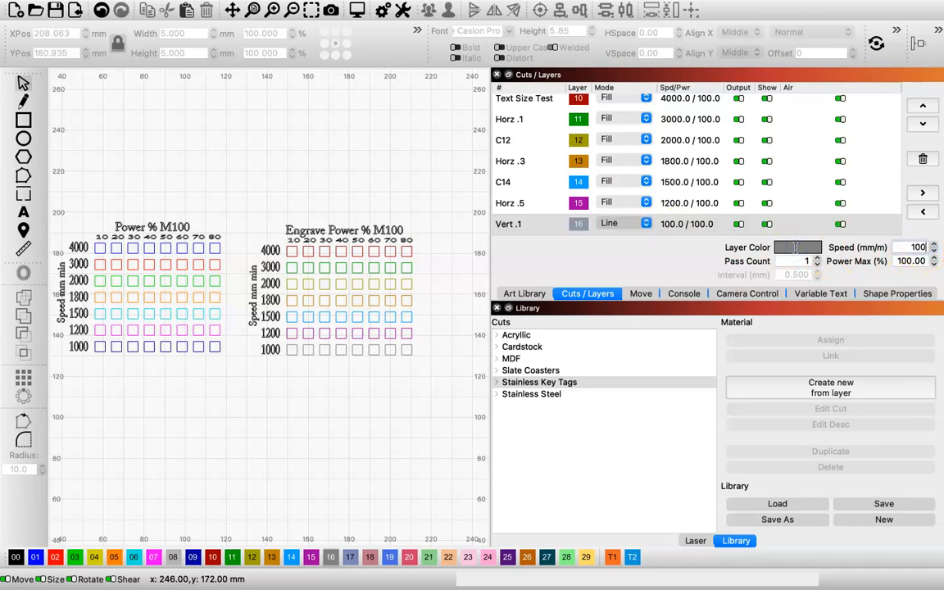
left_click(640, 224)
left_click(630, 235)
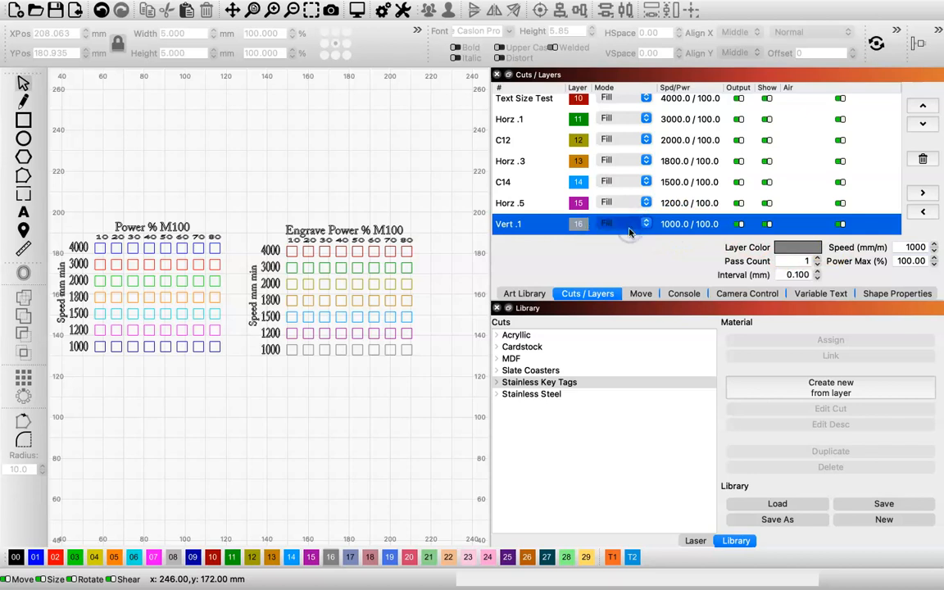
- Preview the fill density of all engrave grid rows and check the interval settings of layers 16 and 15
left_click(357, 11)
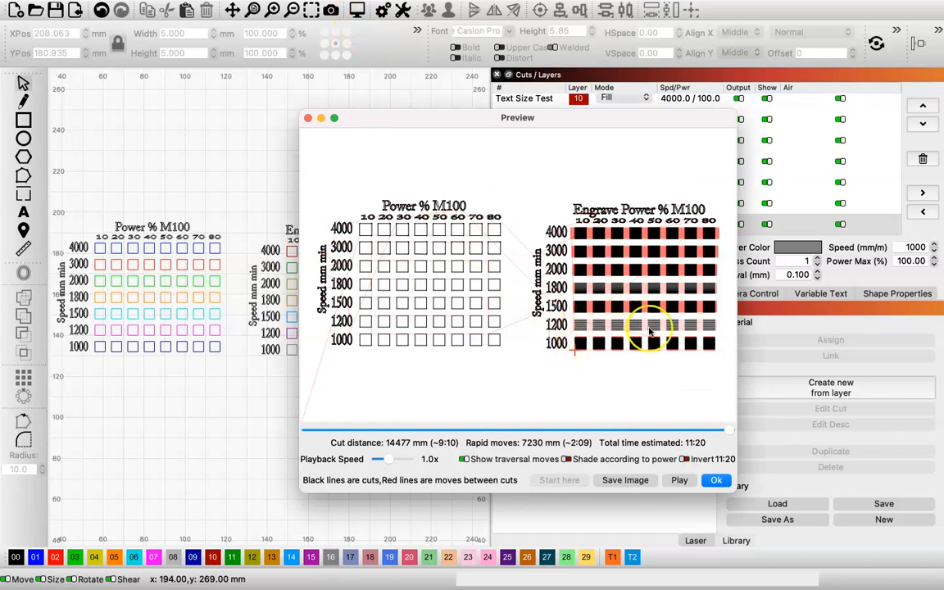
left_click(716, 481)
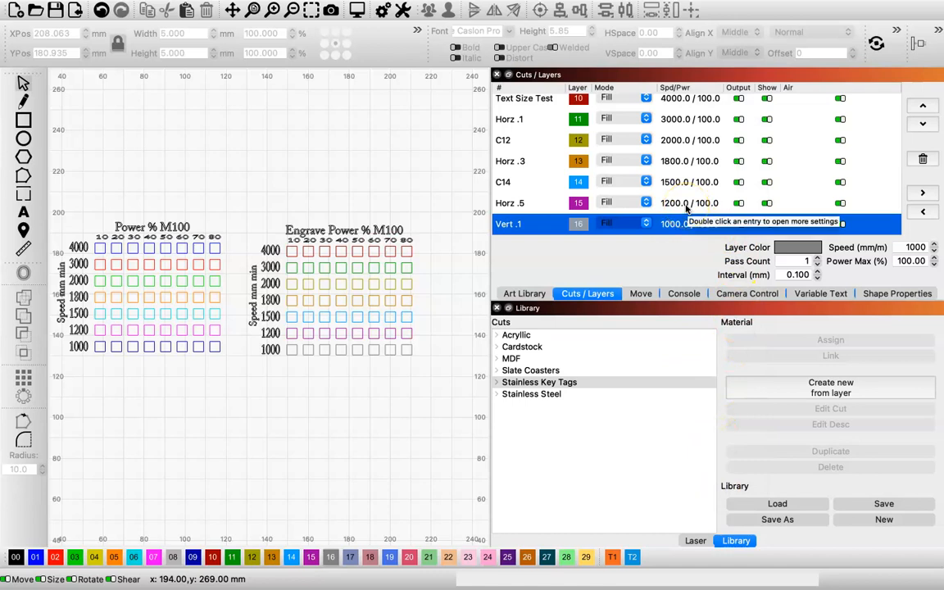
left_click(357, 11)
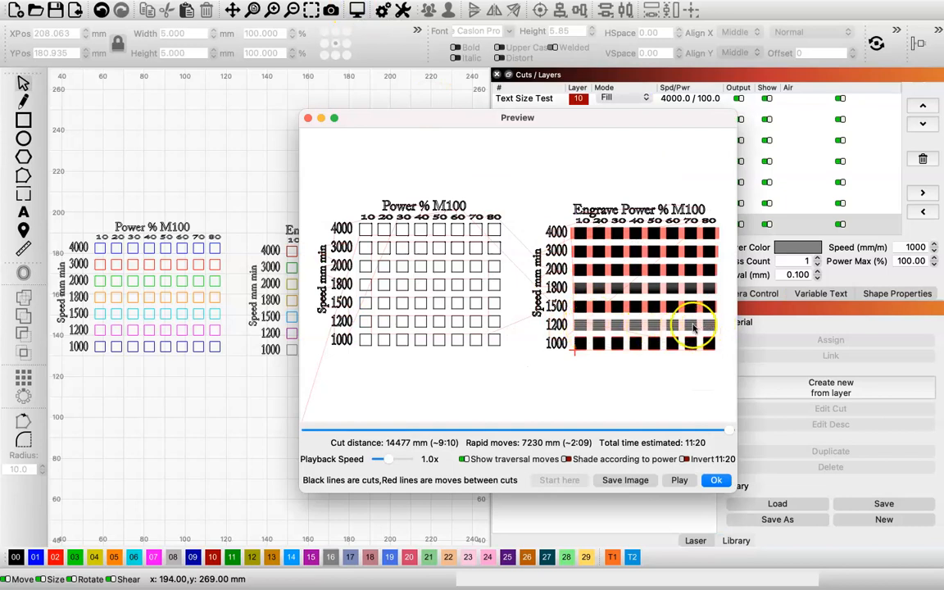
left_click(715, 482)
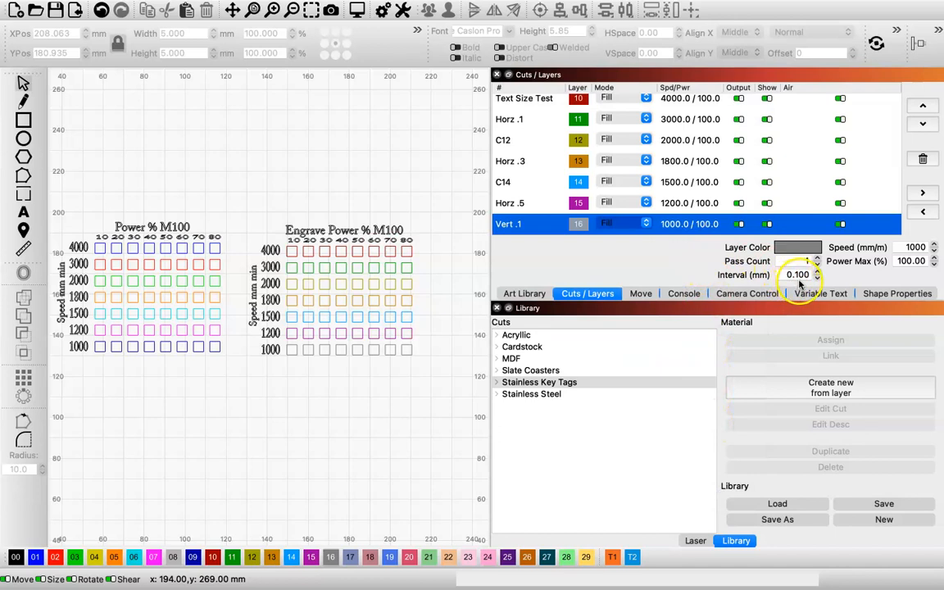
left_click(713, 205)
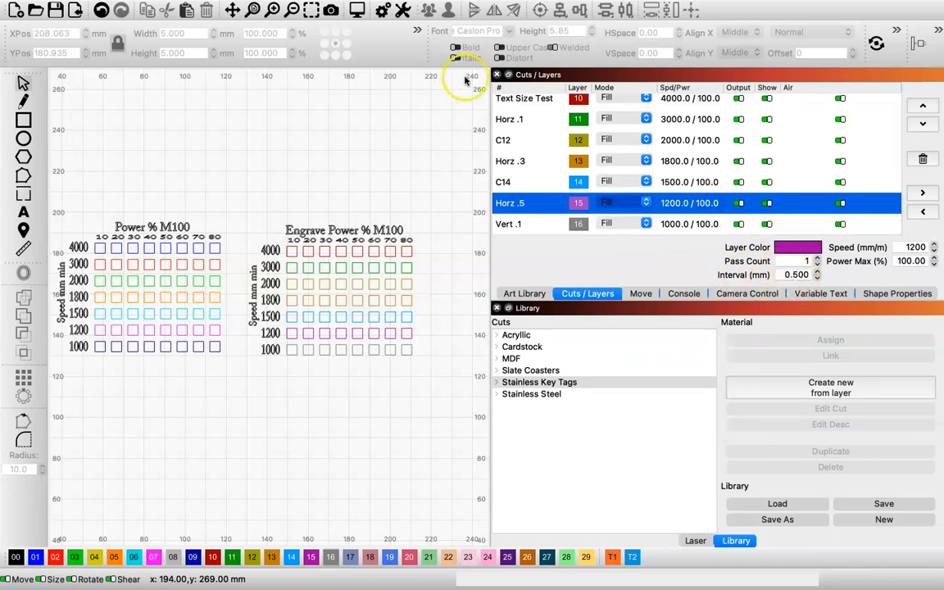
- Set the fill interval of layer 15 (Horz .5) to 0.100 mm and preview the engrave grid's fill density
left_click(356, 9)
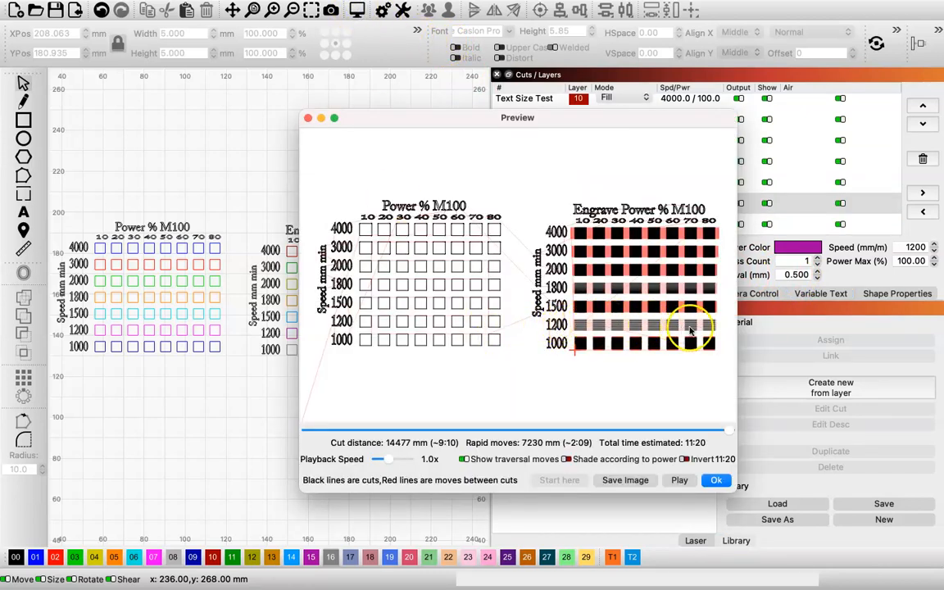
left_click(715, 480)
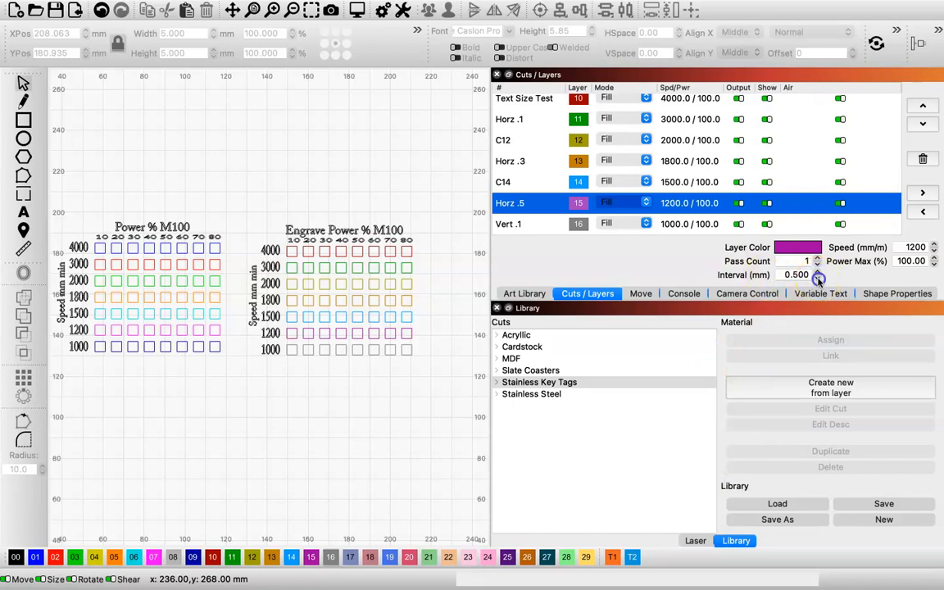
left_click(818, 279)
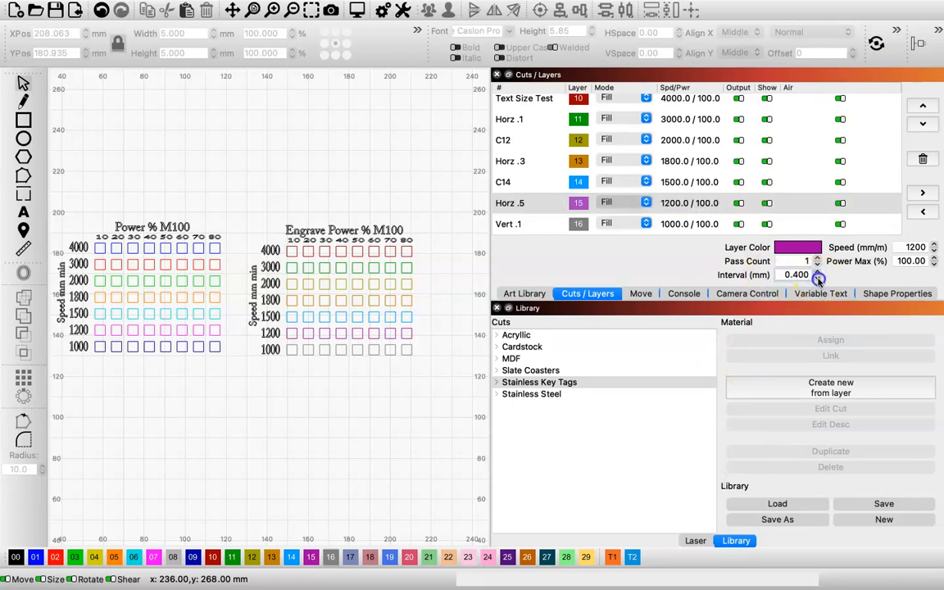
left_click(818, 280)
left_click_drag(809, 275, 665, 275)
left_click(356, 10)
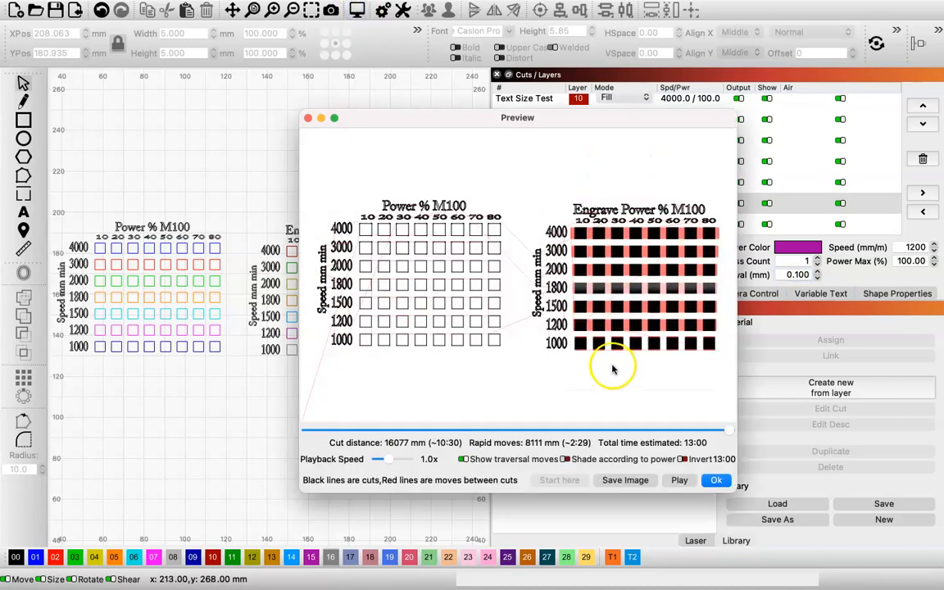
left_click(717, 480)
- Check the interval of layer 14 (C14) and set the fill interval of layer 13 (Horz .3) to 0.100 mm
left_click(701, 185)
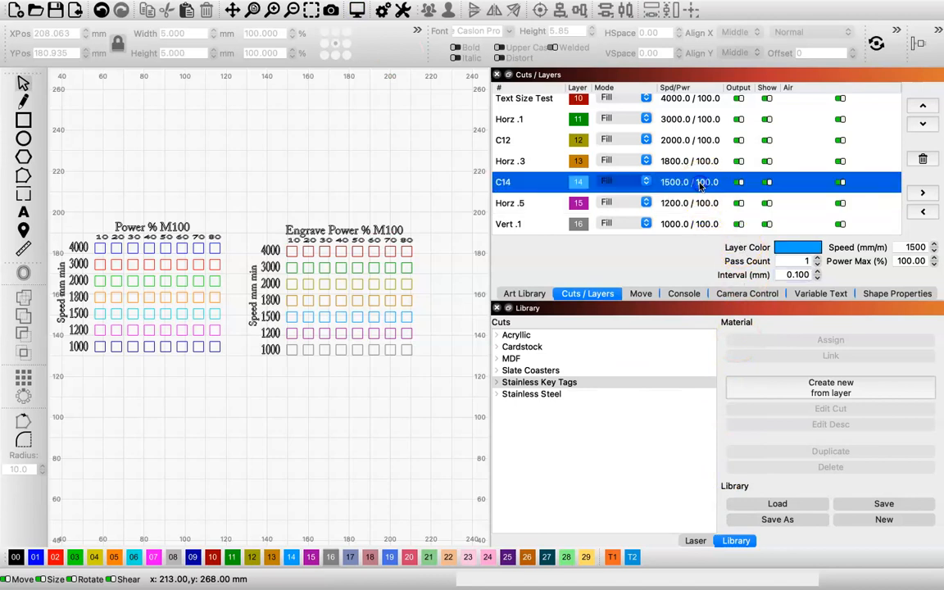
left_click(701, 164)
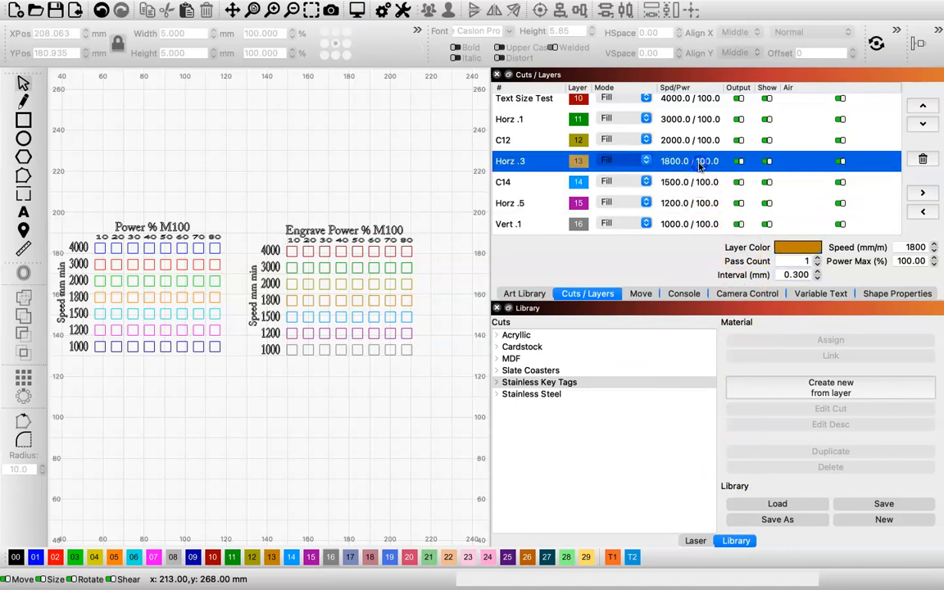
left_click(797, 275)
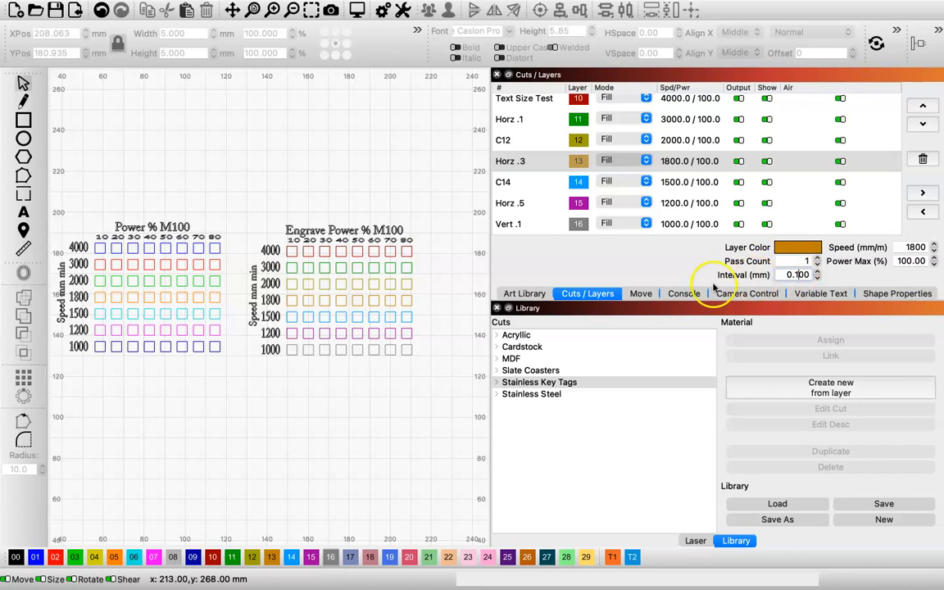
- Check the interval settings of layers 12, 11 and 10 and preview the fill density of all engrave grid rows
left_click(689, 140)
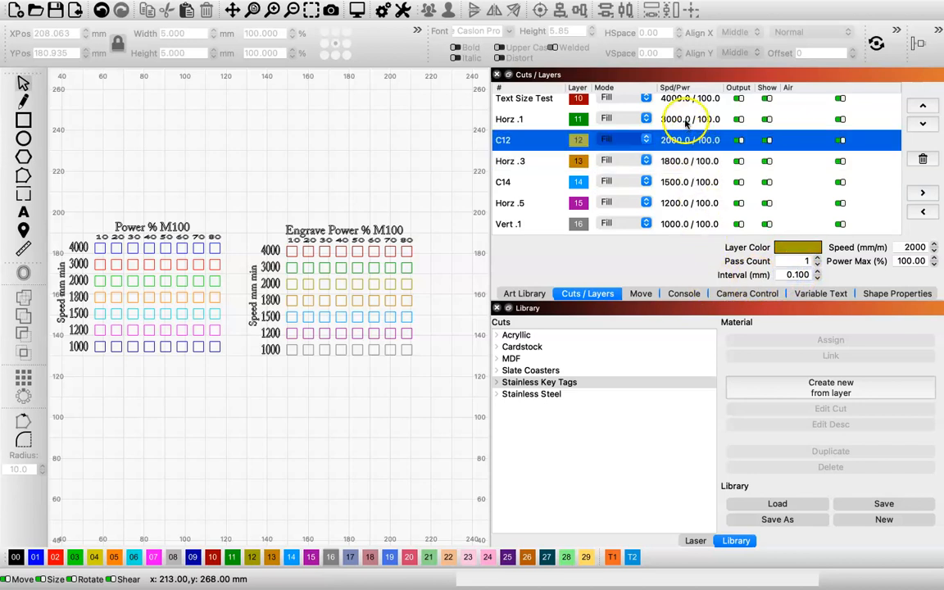
left_click(687, 120)
left_click(678, 98)
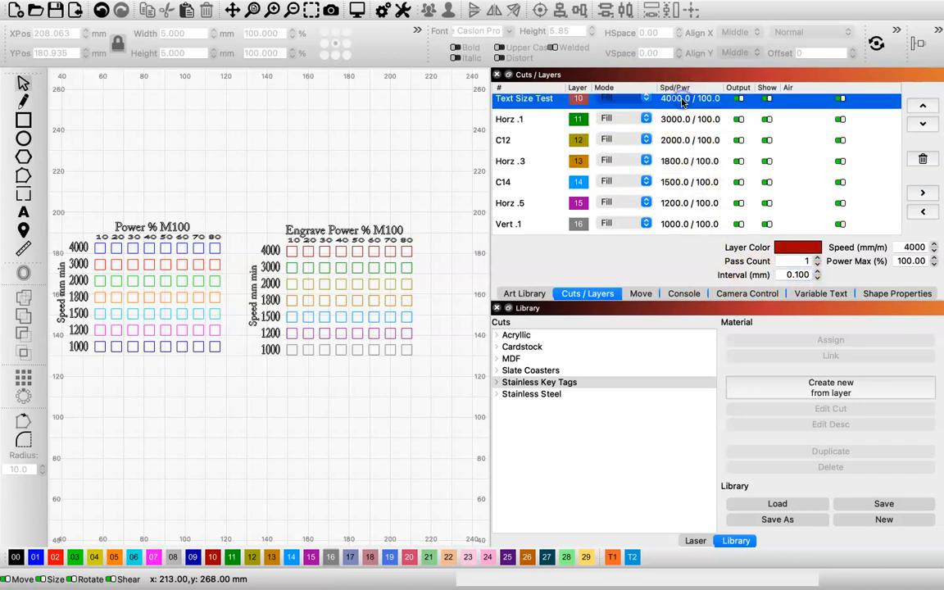
left_click(799, 274)
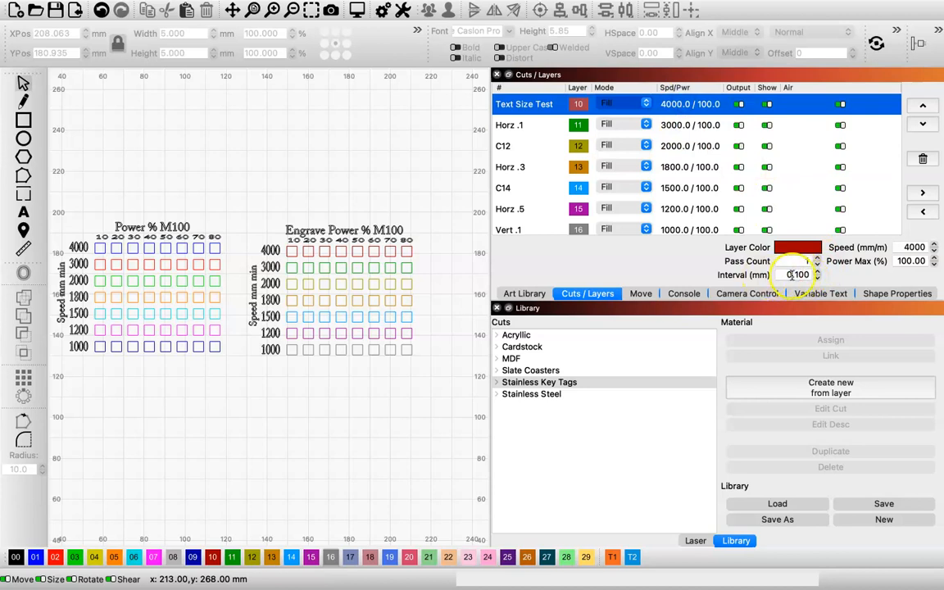
left_click(357, 10)
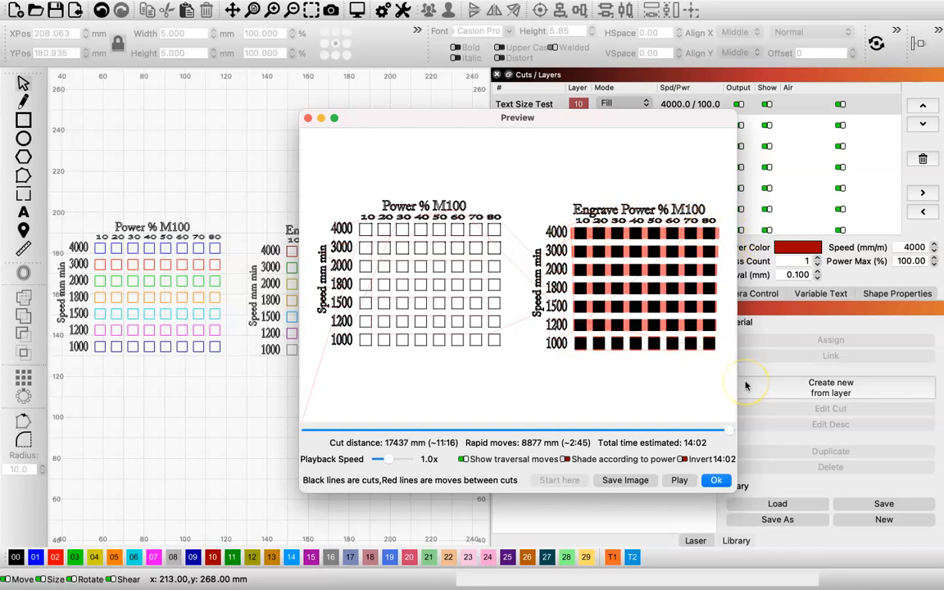
left_click(716, 481)
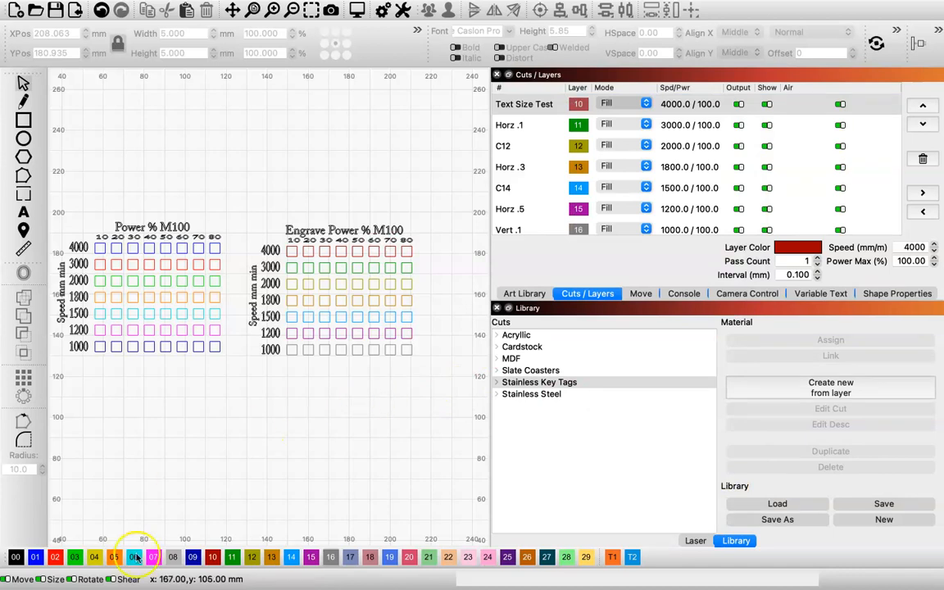
- Restore the minimized window to the screen
mouse_move(131, 584)
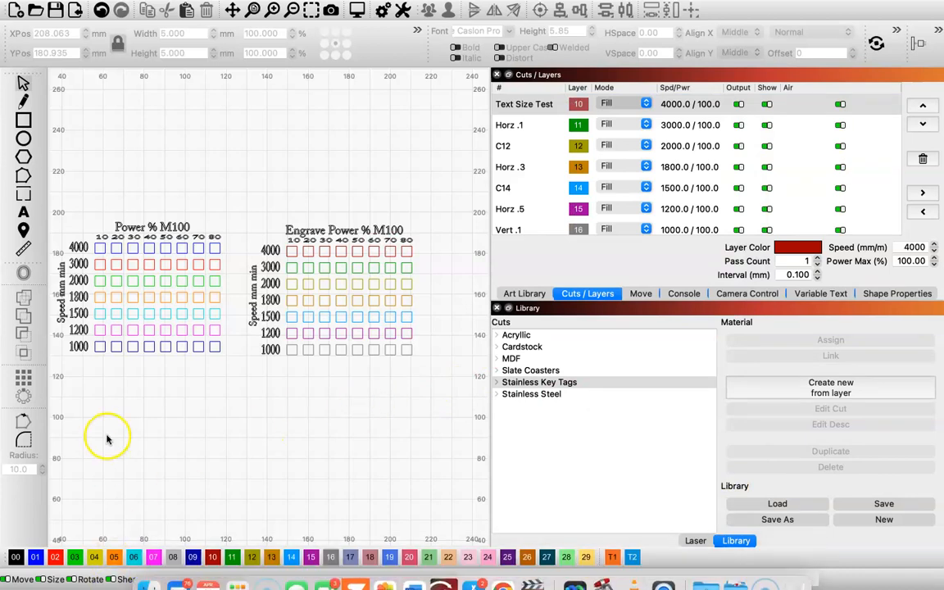
mouse_move(748, 585)
left_click(748, 564)
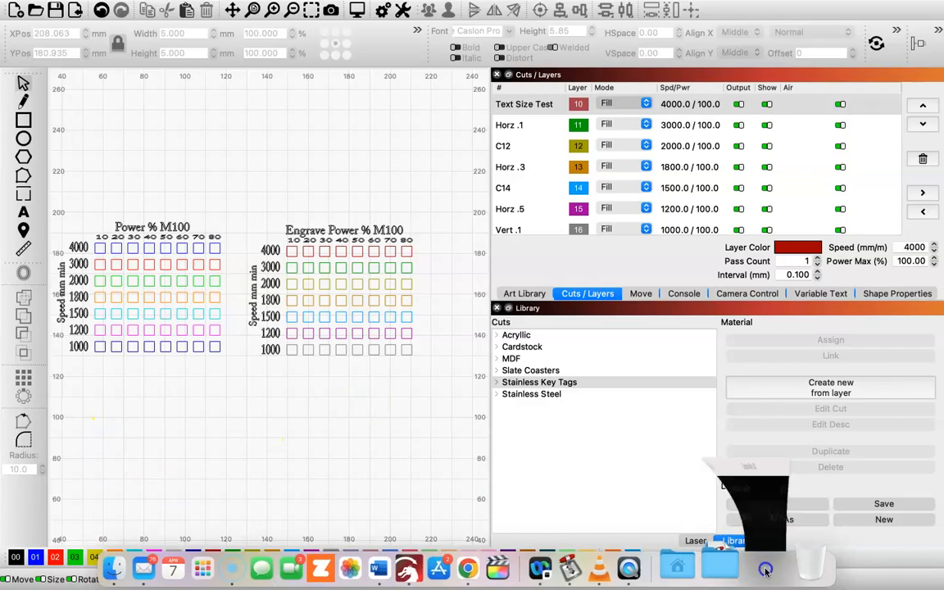